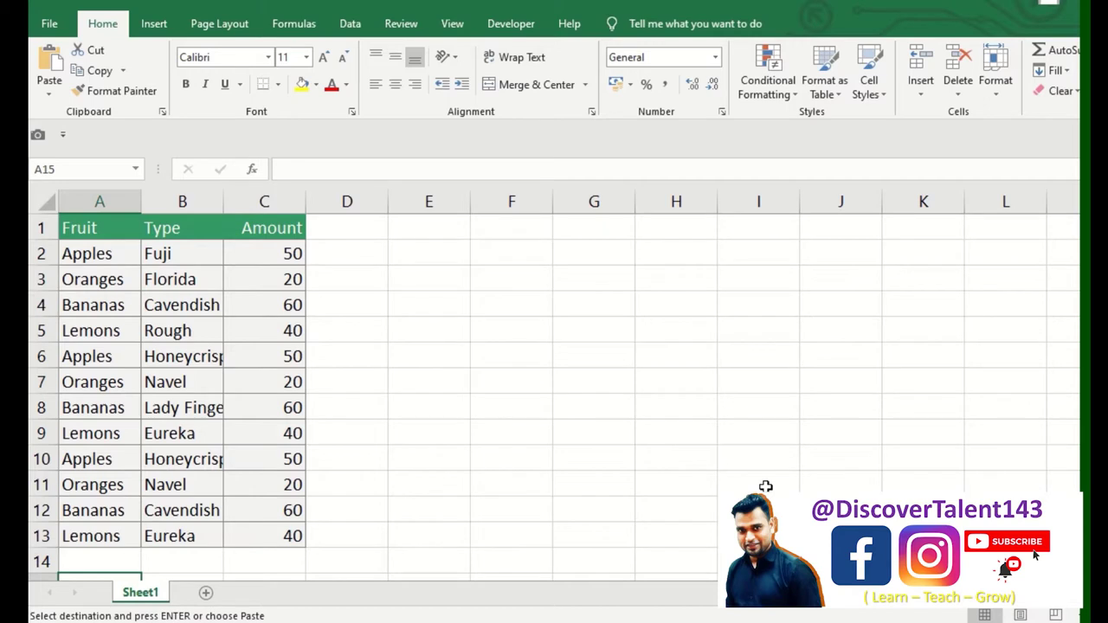
Auto-fit column B so fruit types like Honeycrisp and Lady Finger show in full
right_click(144, 596)
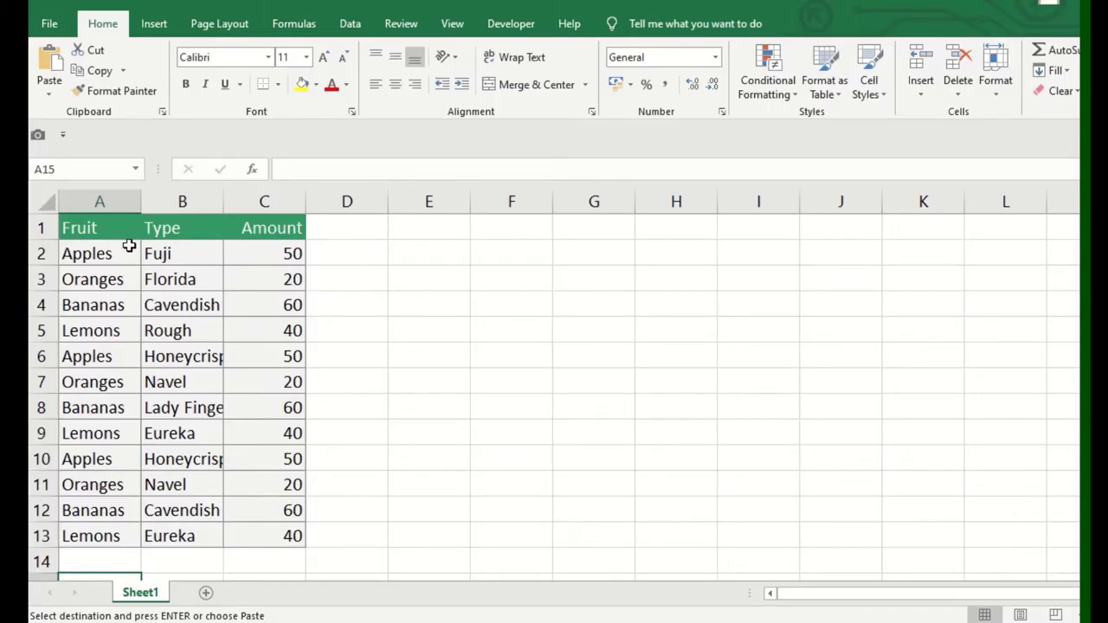
click(783, 454)
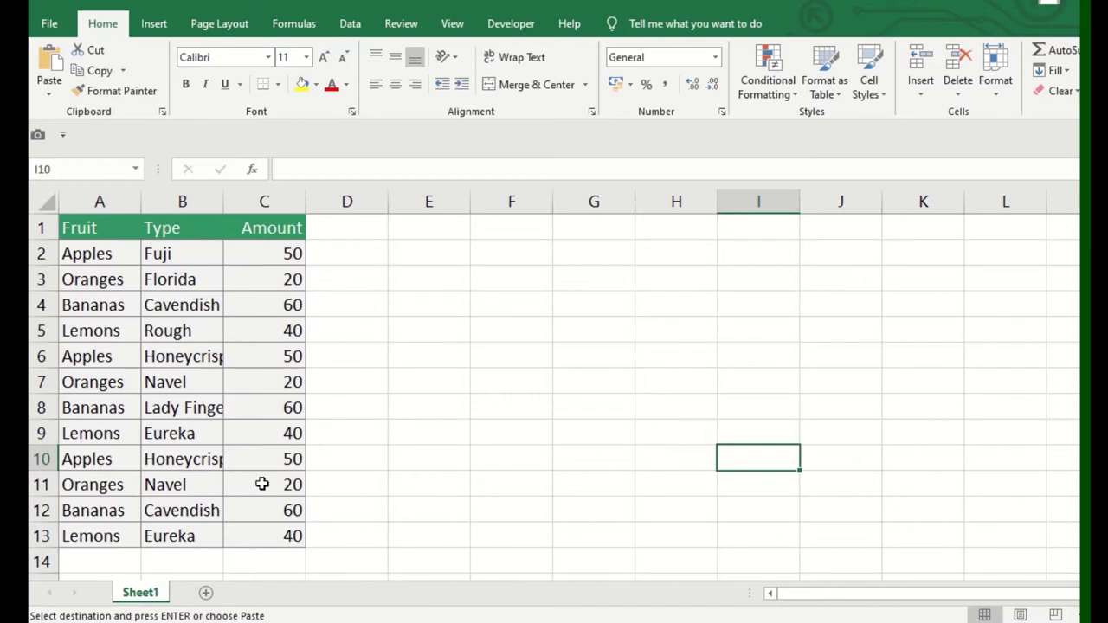
right_click(151, 592)
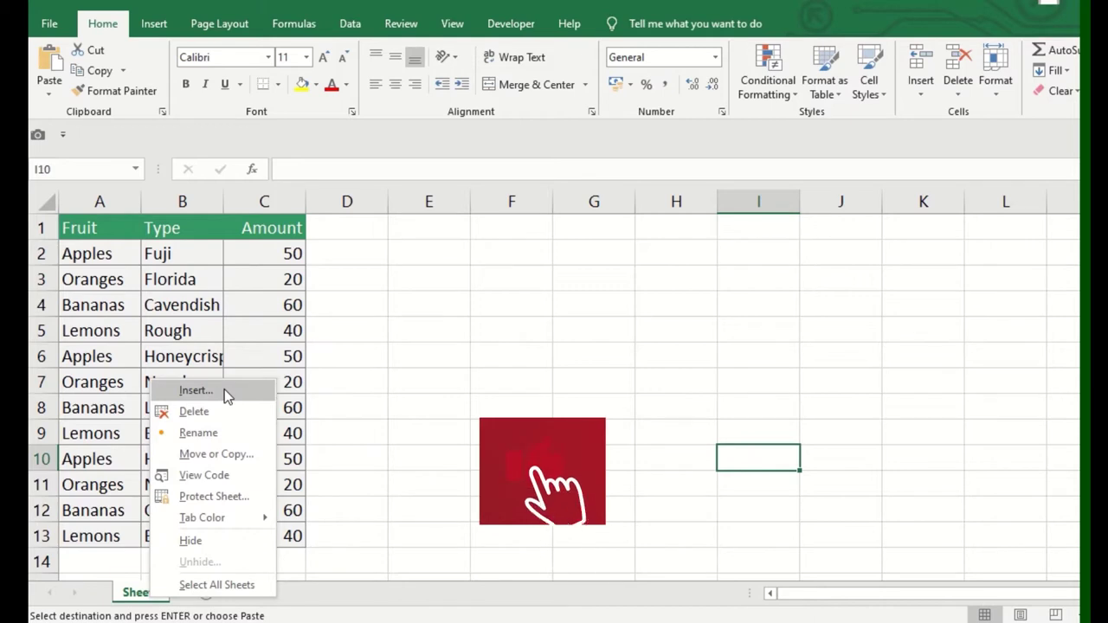
key(Escape)
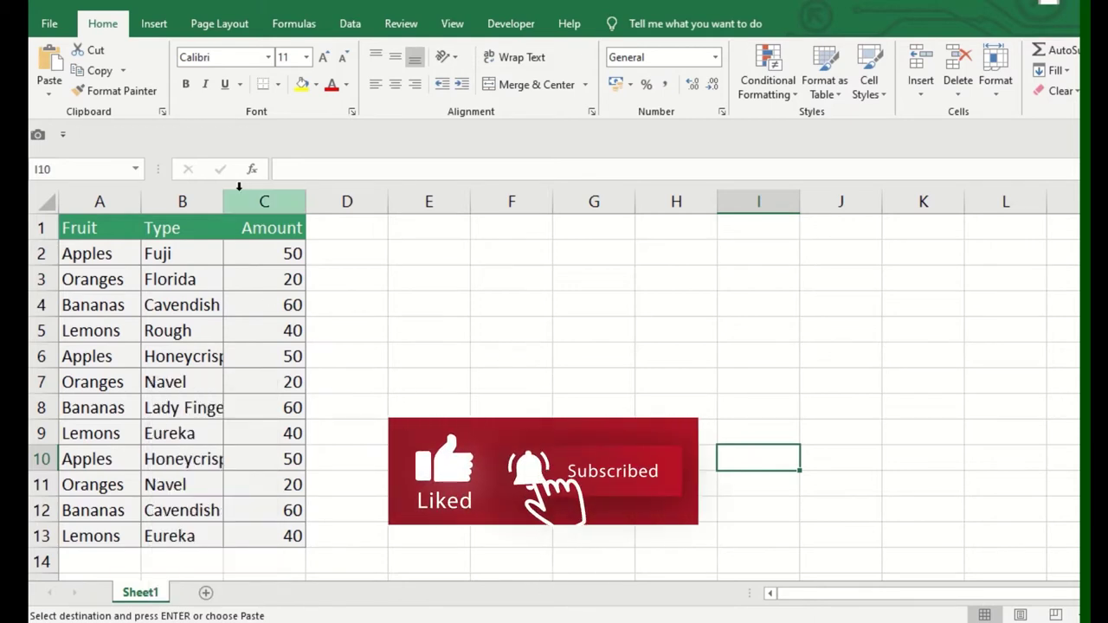
double_click(223, 201)
click(276, 305)
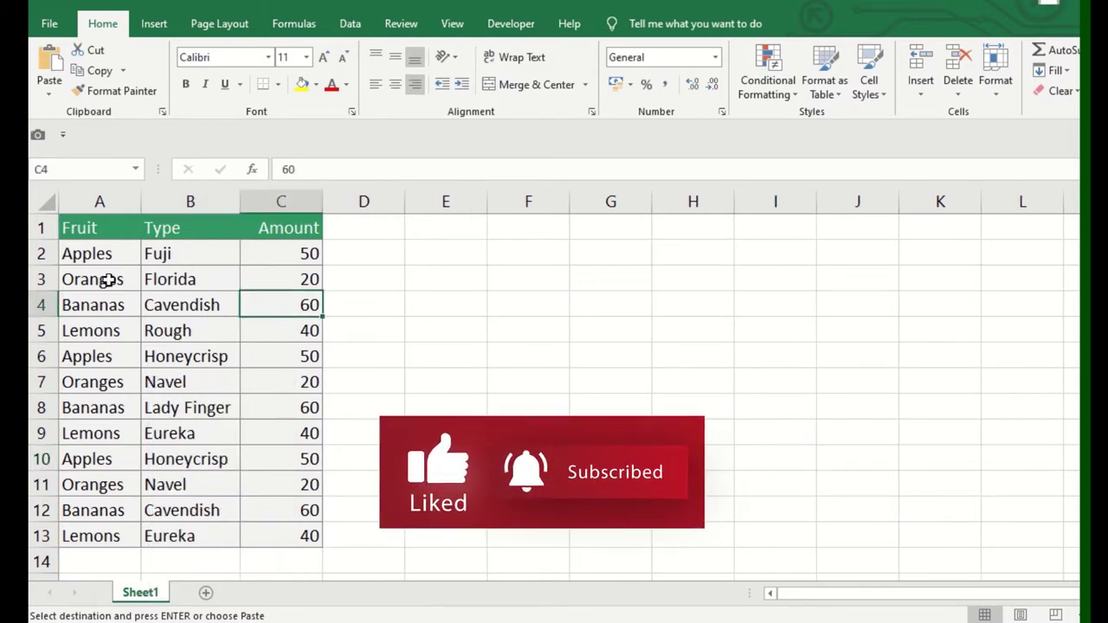
drag(100, 229, 301, 546)
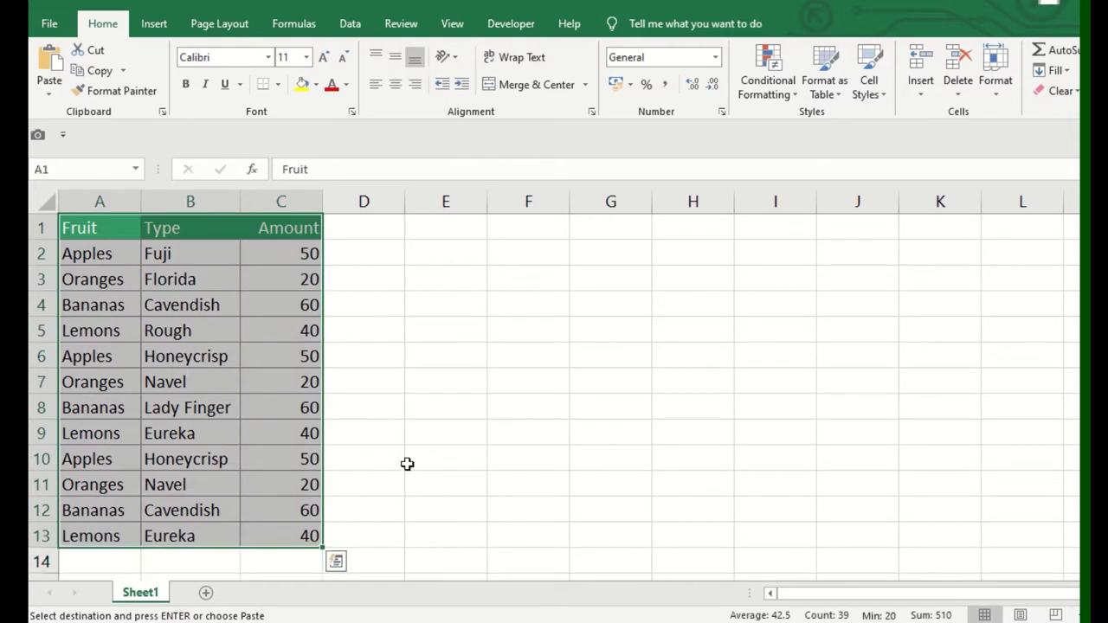
click(407, 463)
Insert a blank worksheet, Sheet2, before Sheet1 and end on the new sheet
right_click(158, 593)
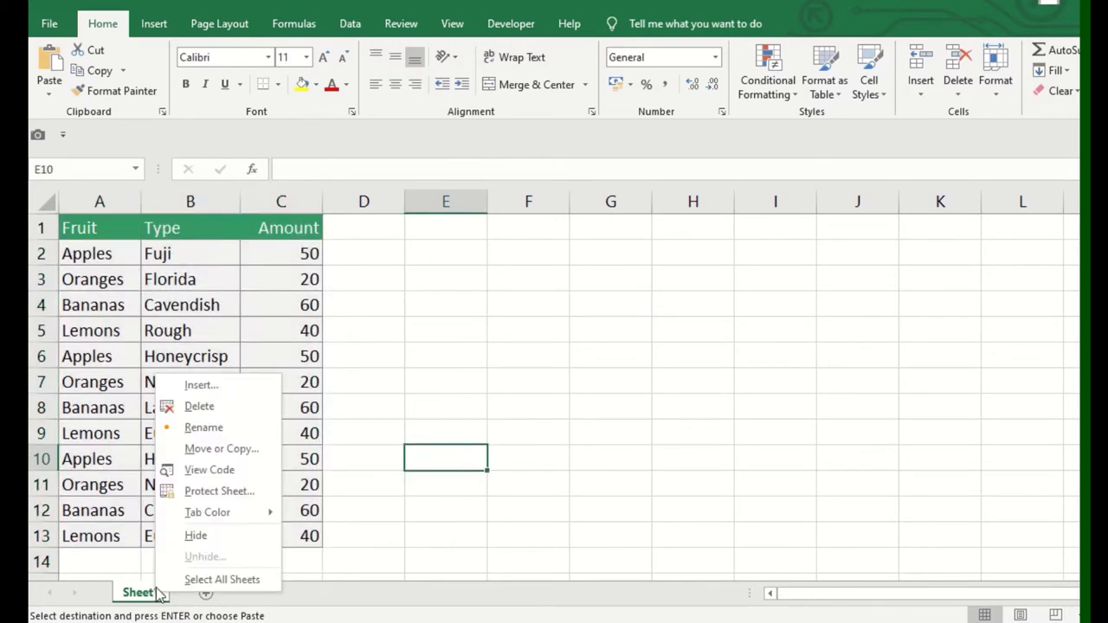
click(207, 390)
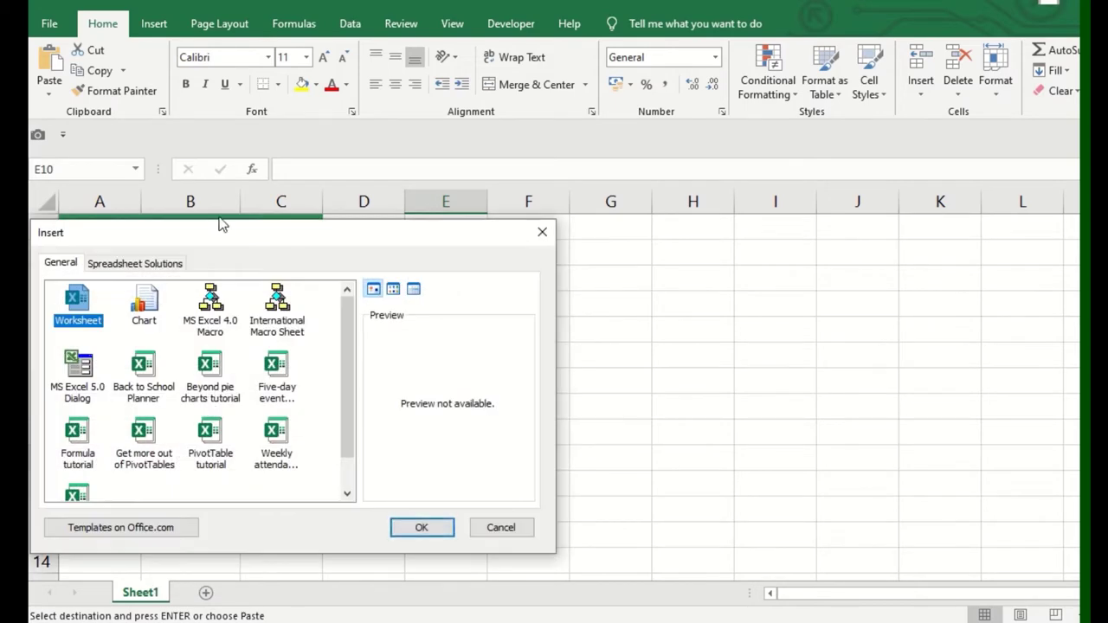
drag(202, 231, 317, 250)
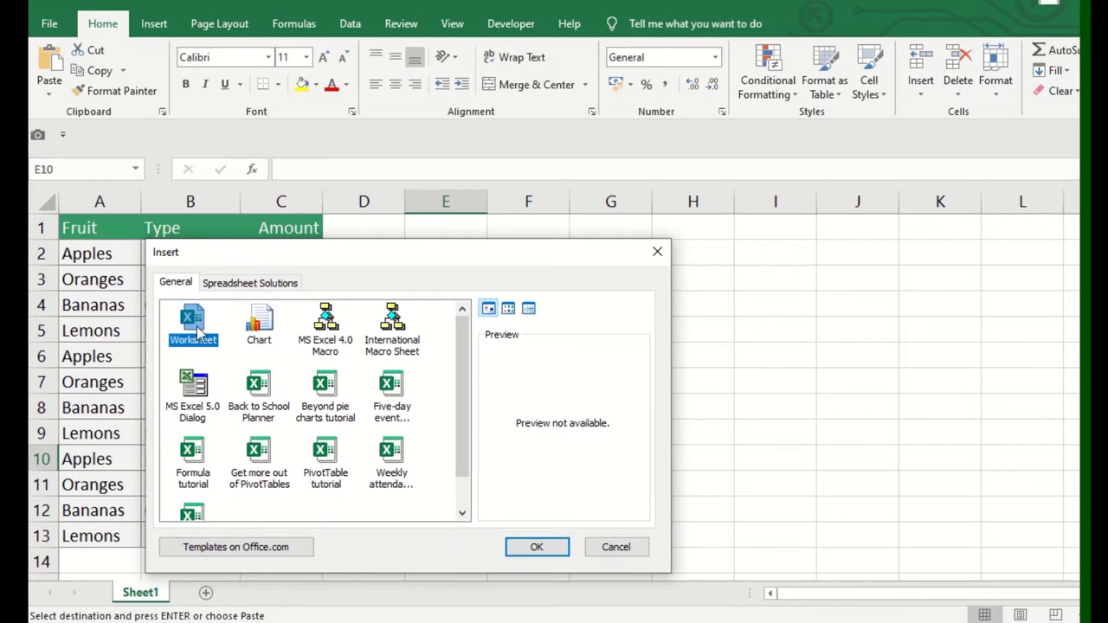
click(534, 546)
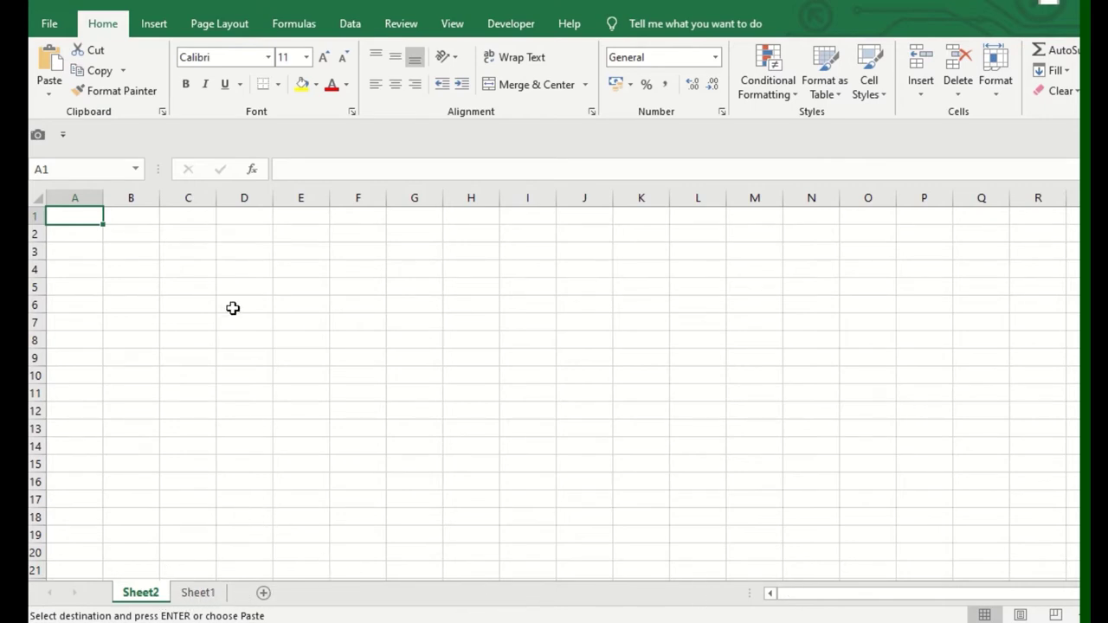
click(196, 285)
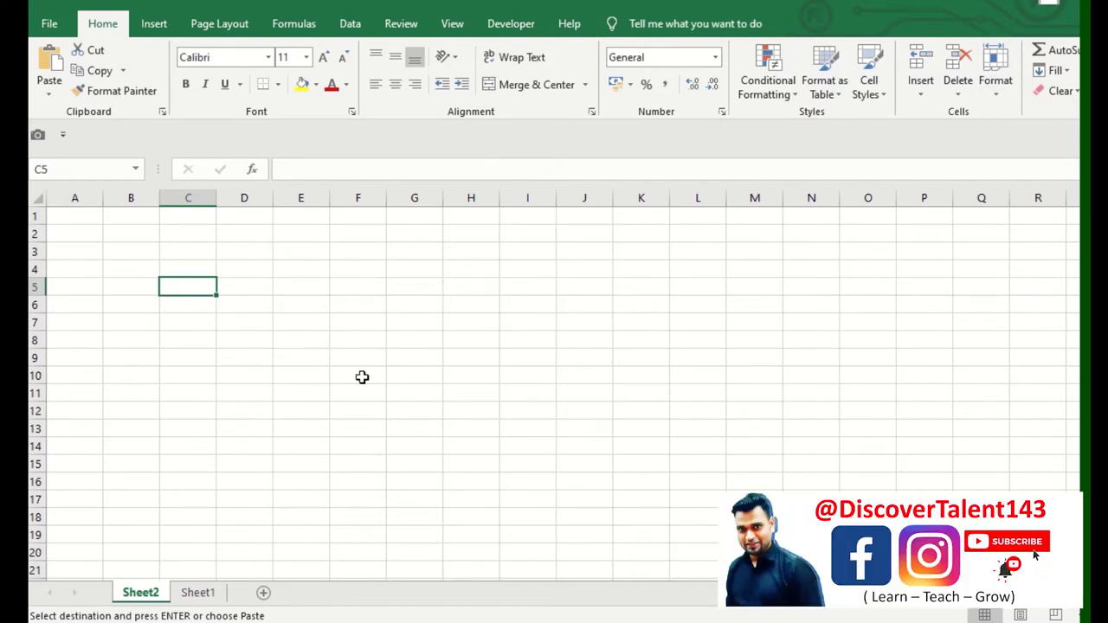
click(195, 592)
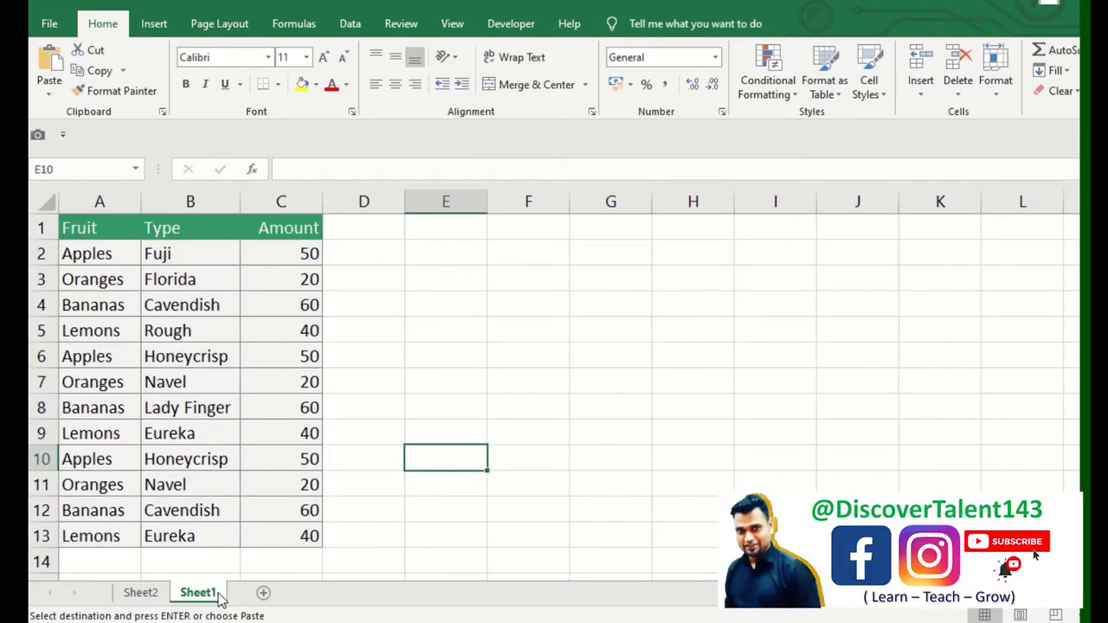
right_click(219, 595)
click(171, 600)
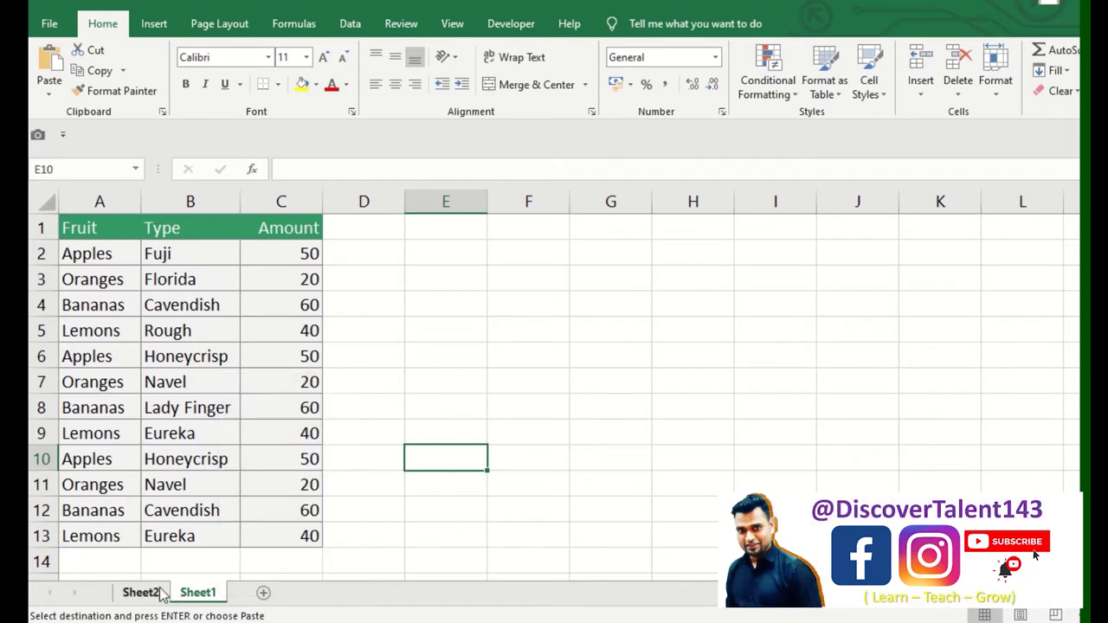
click(157, 596)
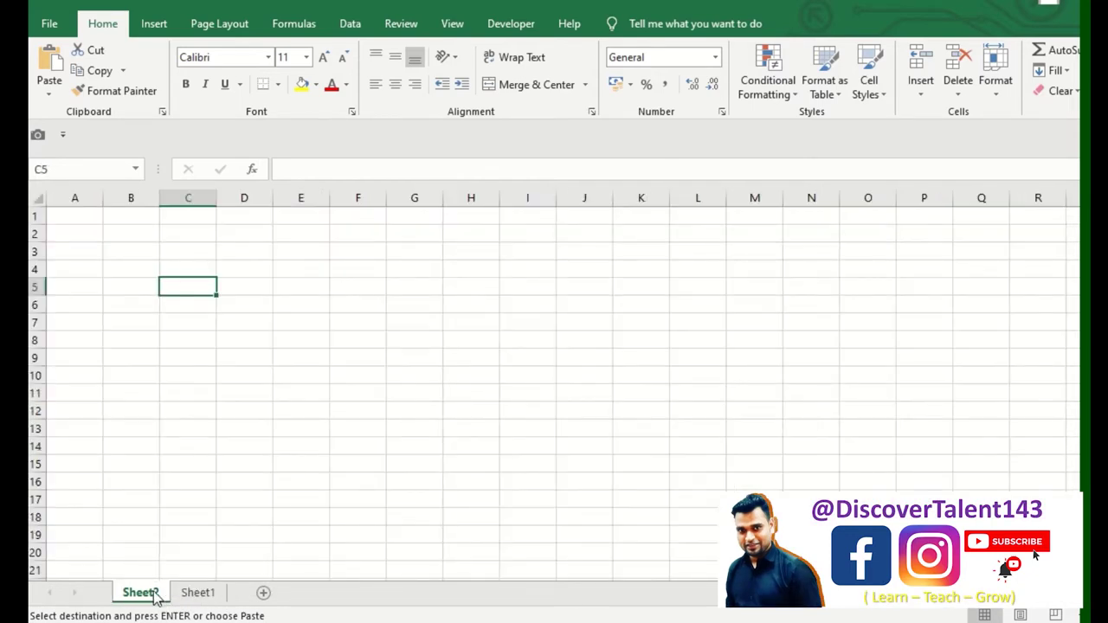
Insert the Formula tutorial template at the Sheet2 tab, adding its Start and lesson sheets
right_click(154, 596)
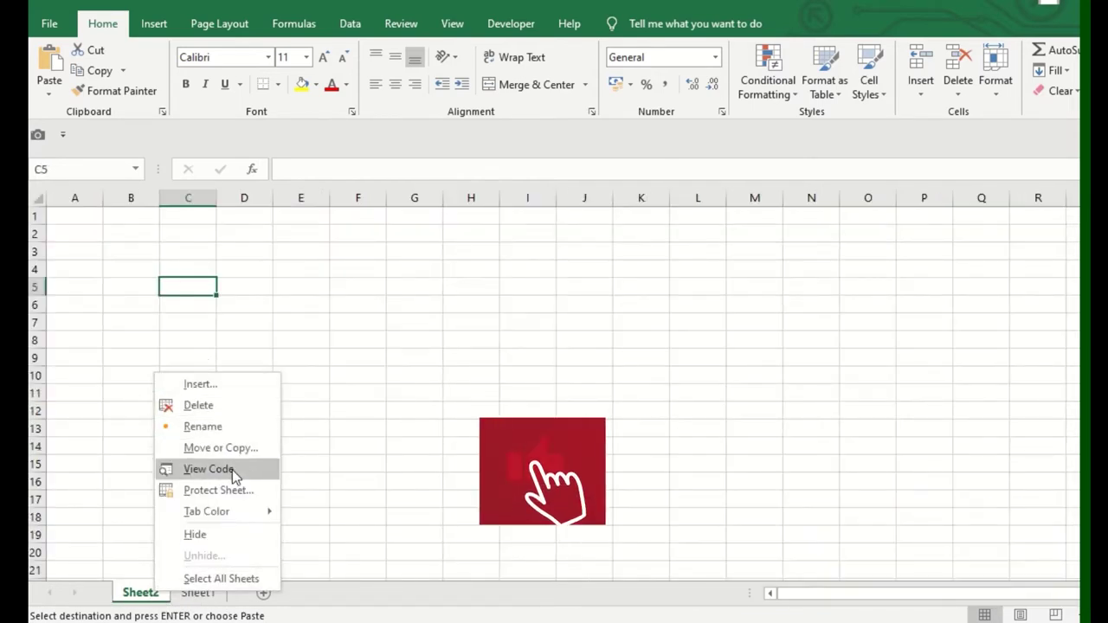
click(218, 391)
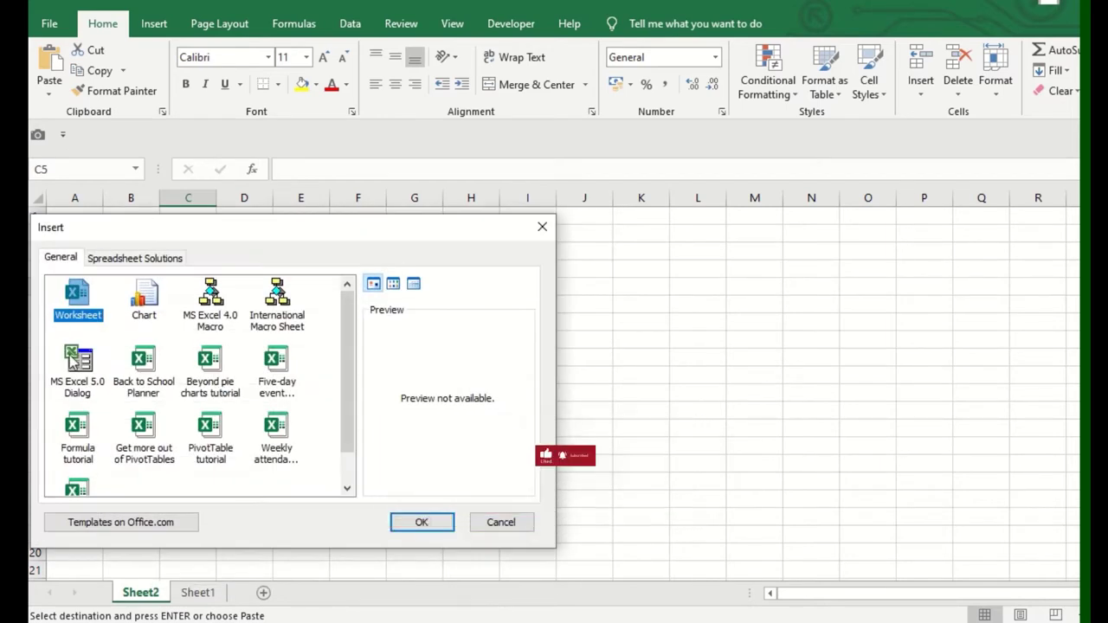
drag(98, 222, 119, 224)
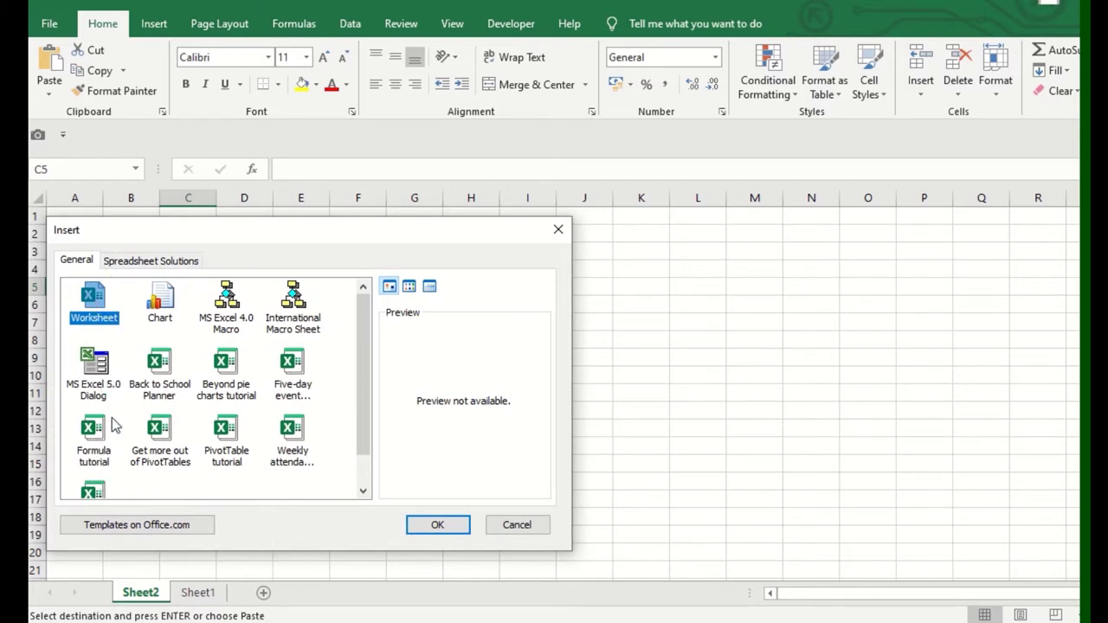
click(86, 453)
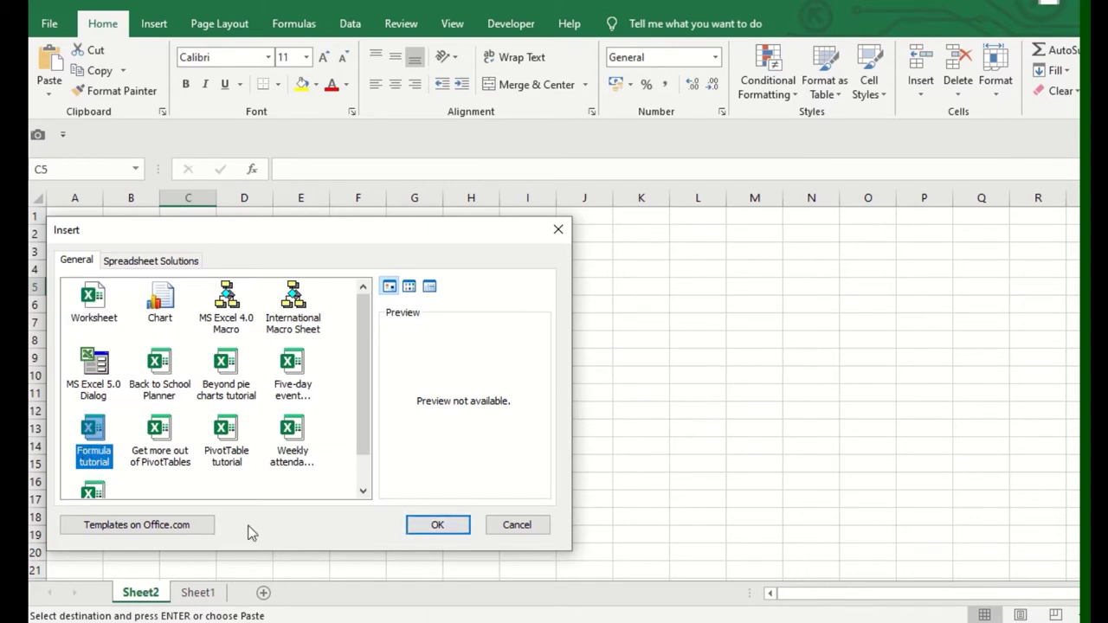
click(438, 524)
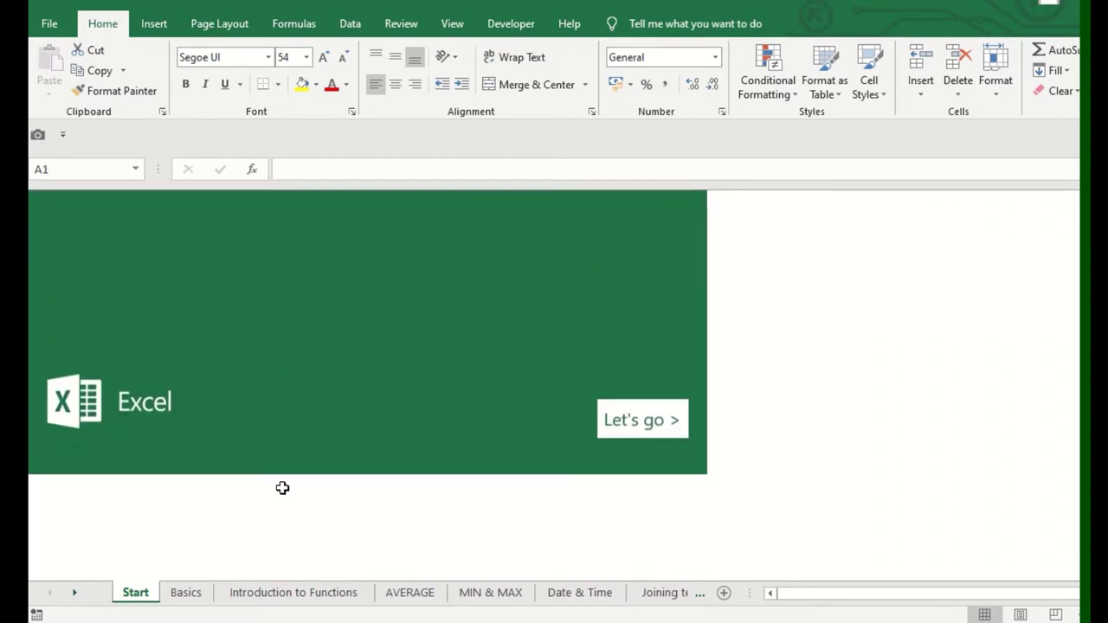
Move from the Start sheet to the Basics lesson and inspect the formula in G3
scroll(283, 487, down, 1)
scroll(280, 485, down, 2)
click(658, 440)
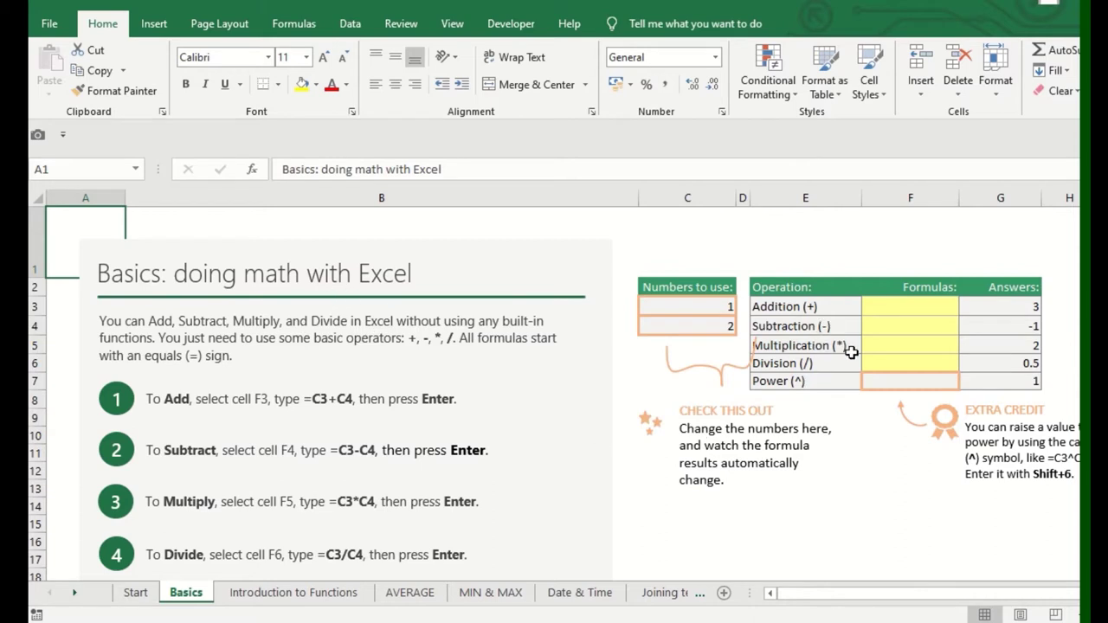
drag(847, 295, 868, 369)
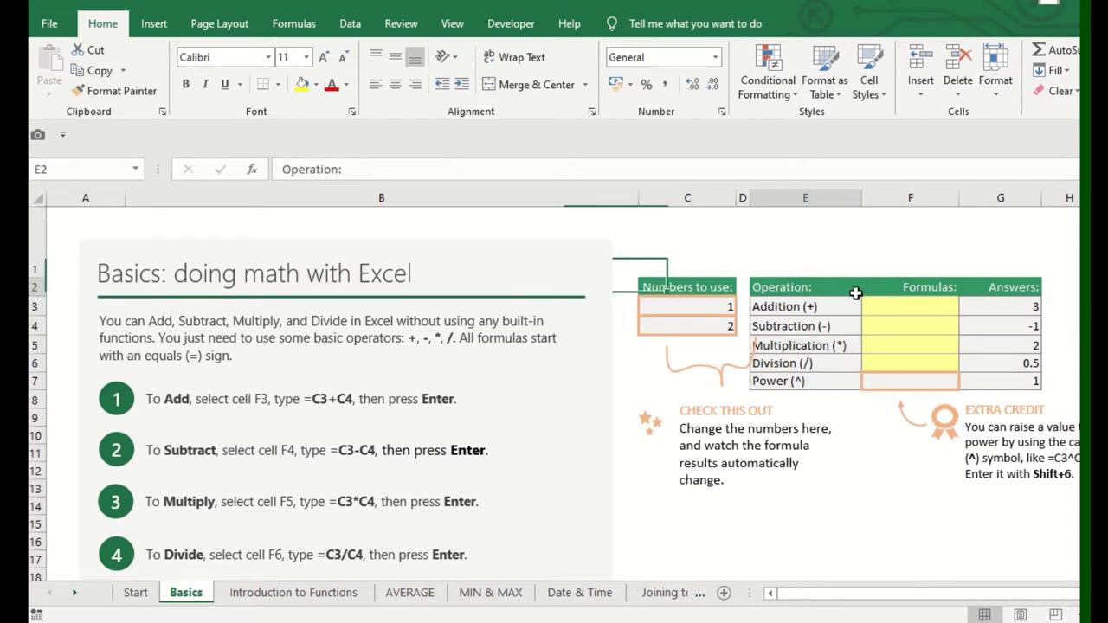
click(1000, 307)
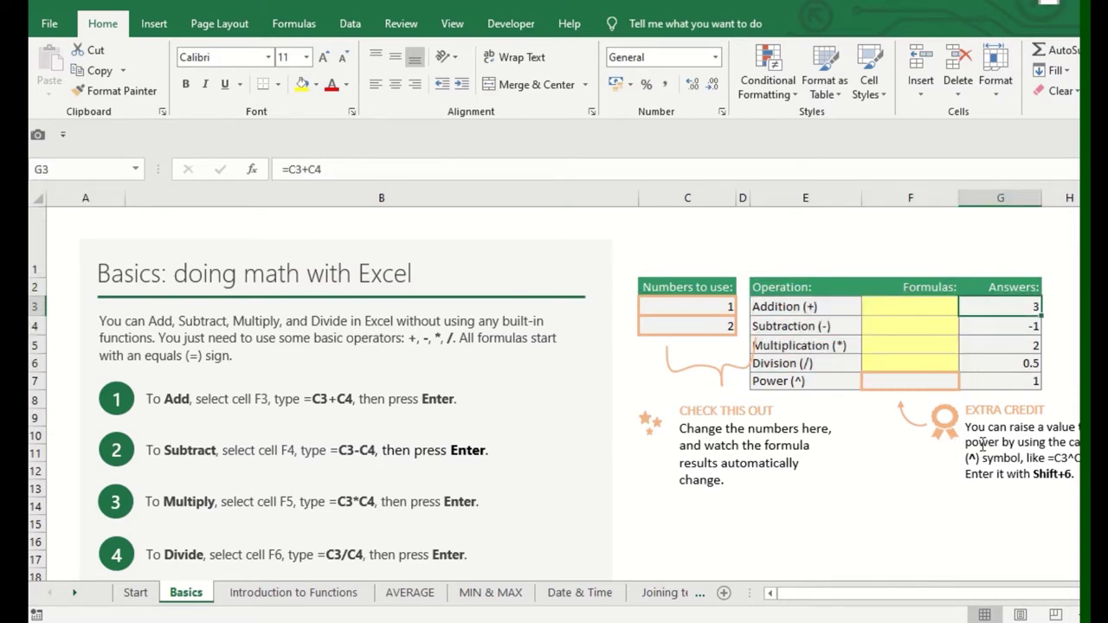
Browse the lesson sheets through Joining text and numbers, then back to Introduction to Functions
click(260, 593)
click(407, 594)
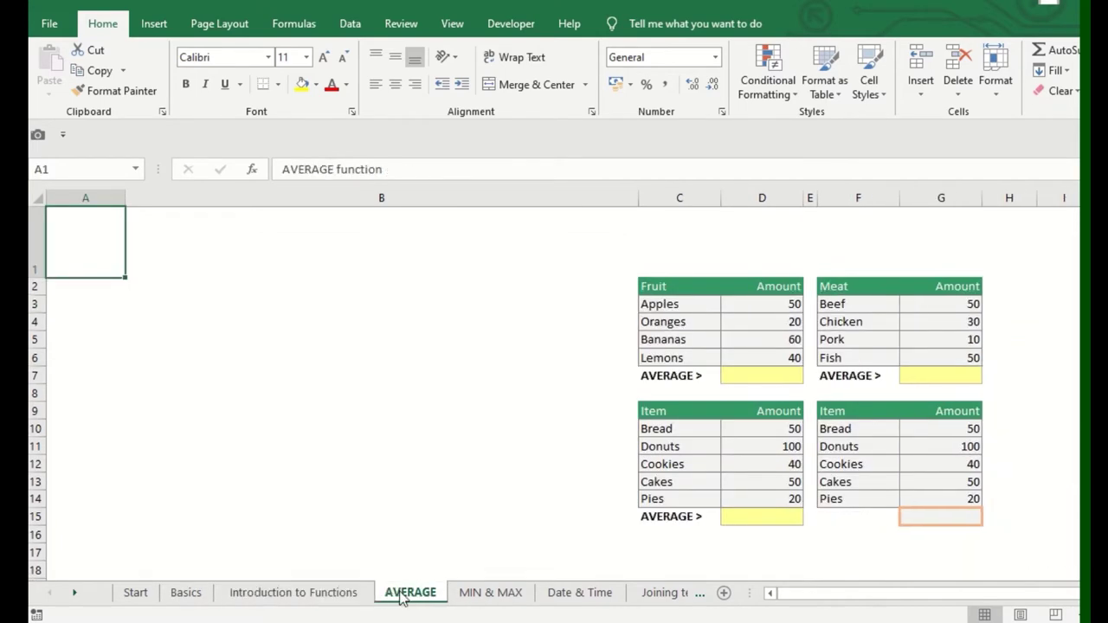
click(478, 596)
click(579, 594)
click(649, 594)
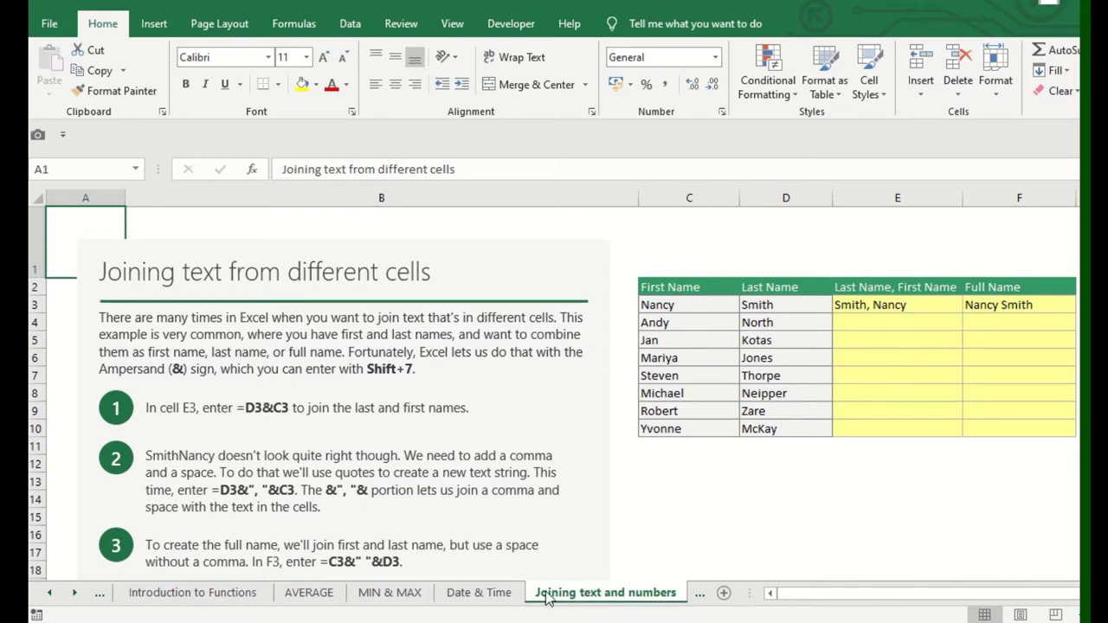
click(479, 595)
click(385, 594)
click(313, 597)
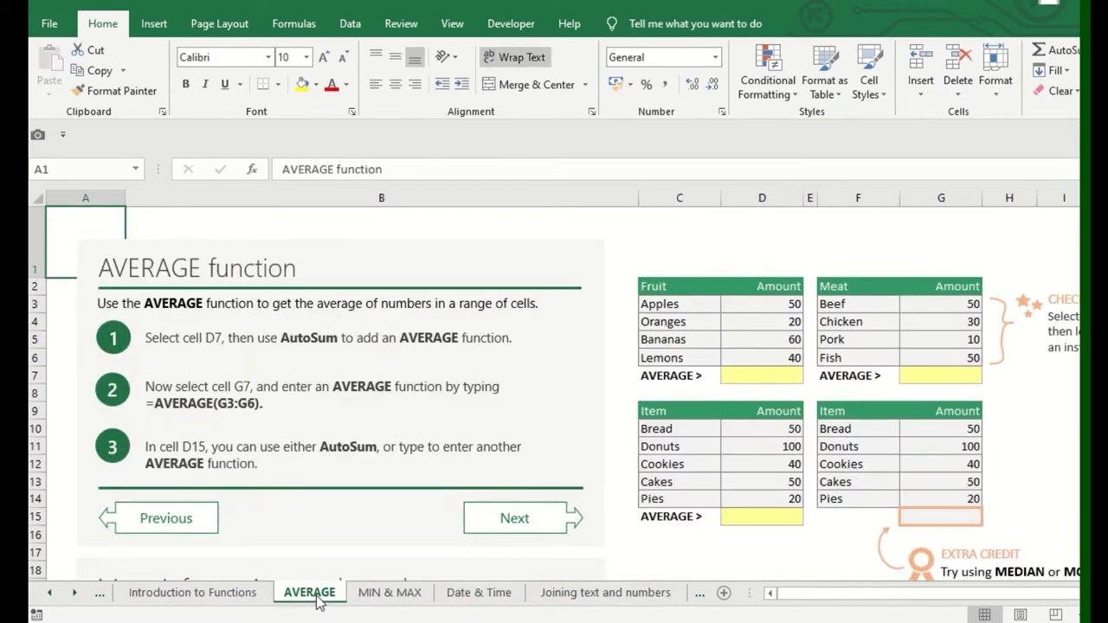
click(208, 597)
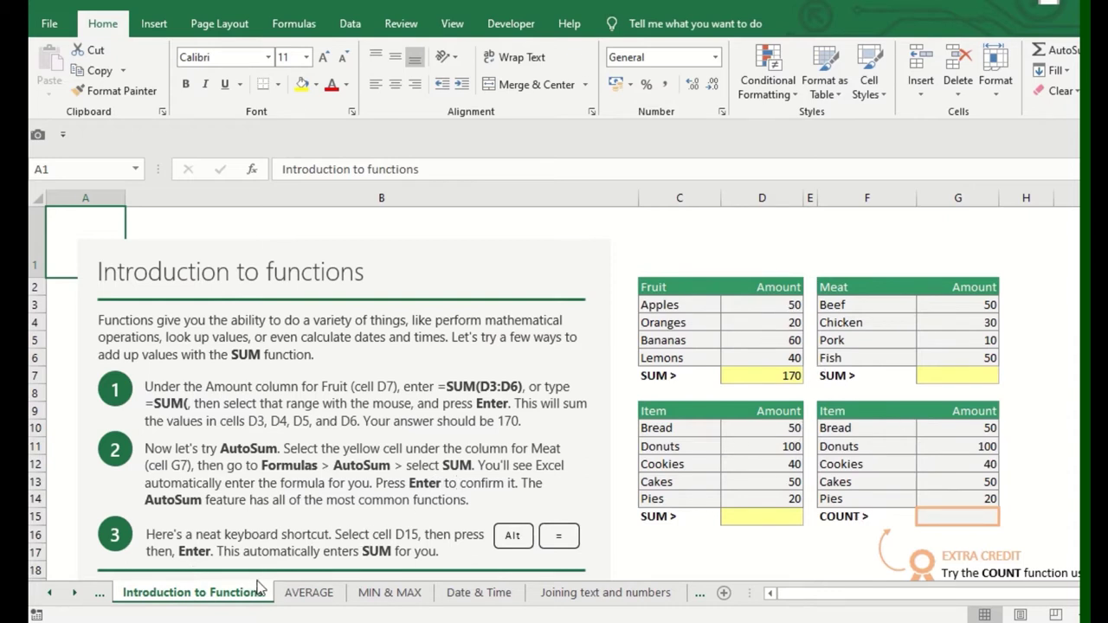
Use Alt+Tab to bring the PowerPoint Presentation1 window forward
key(alt)
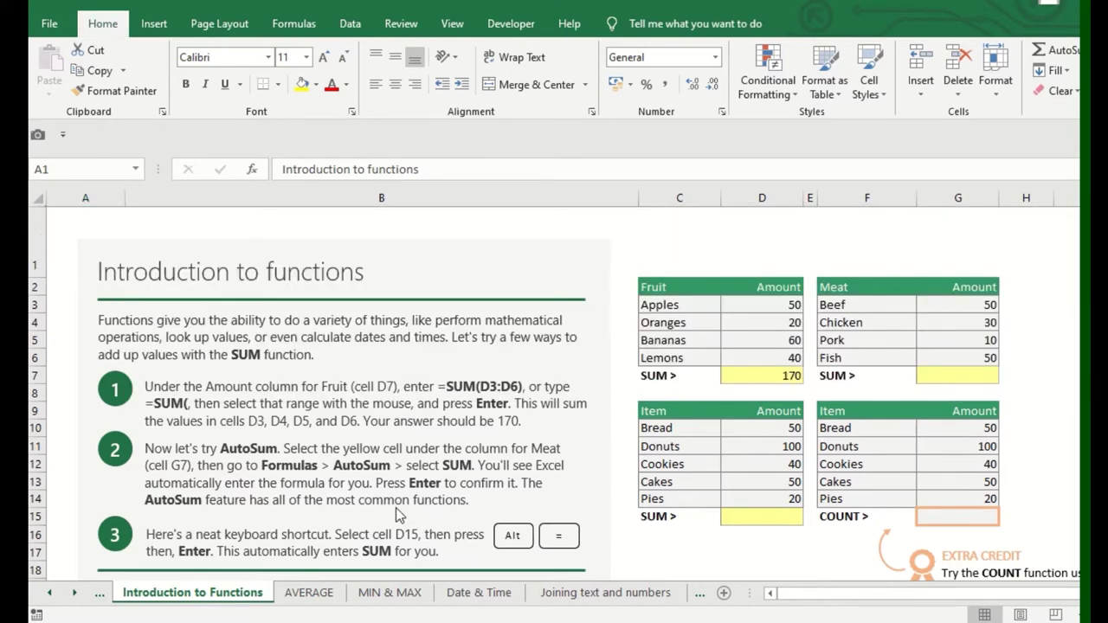
key(alt+Tab)
key(alt+Tab)
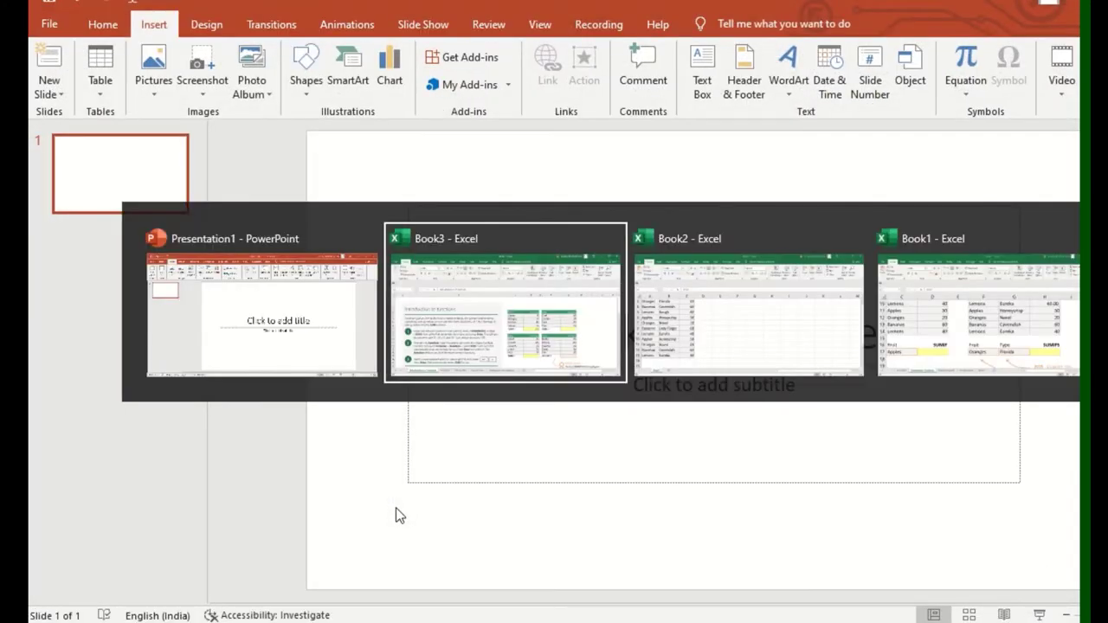
key(alt+Tab)
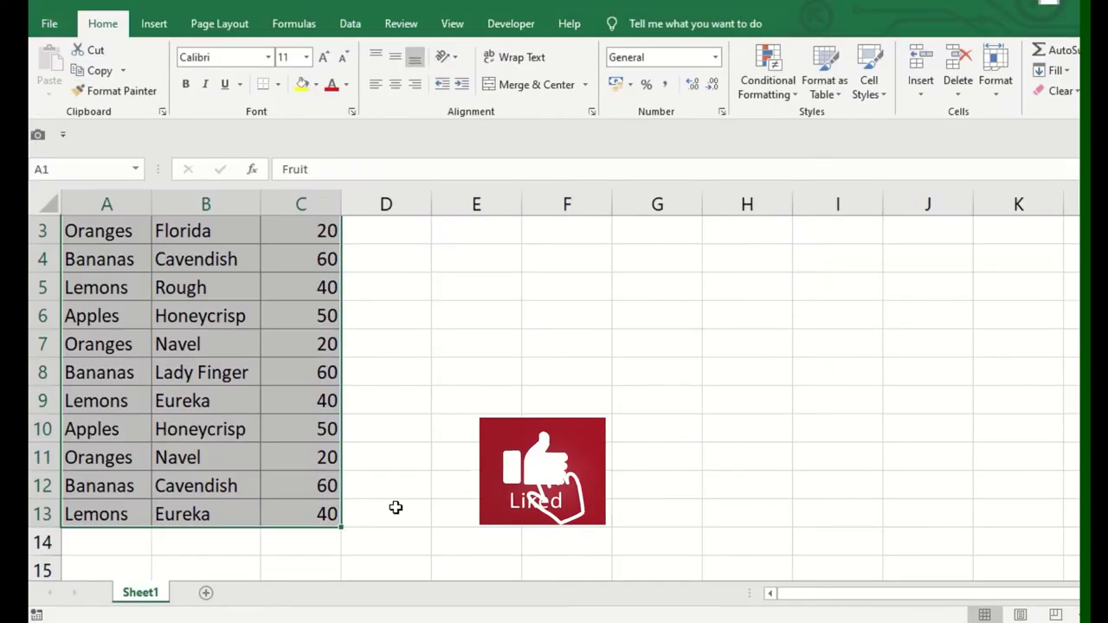
Return to the fruit workbook and insert a blank worksheet before Sheet1
click(578, 367)
click(502, 350)
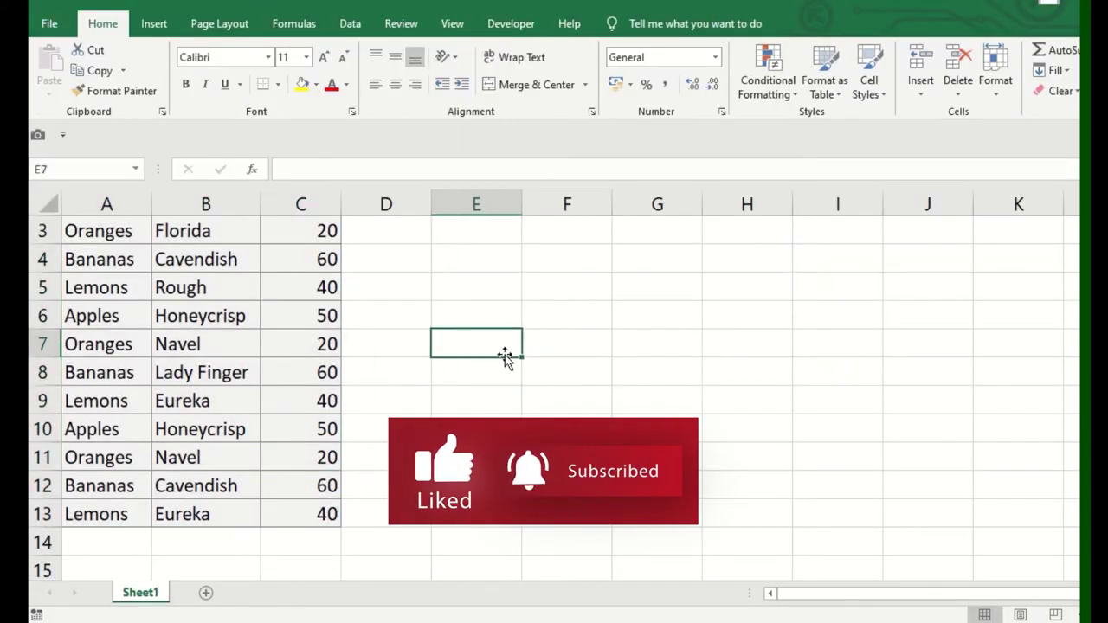
scroll(268, 470, up, 1)
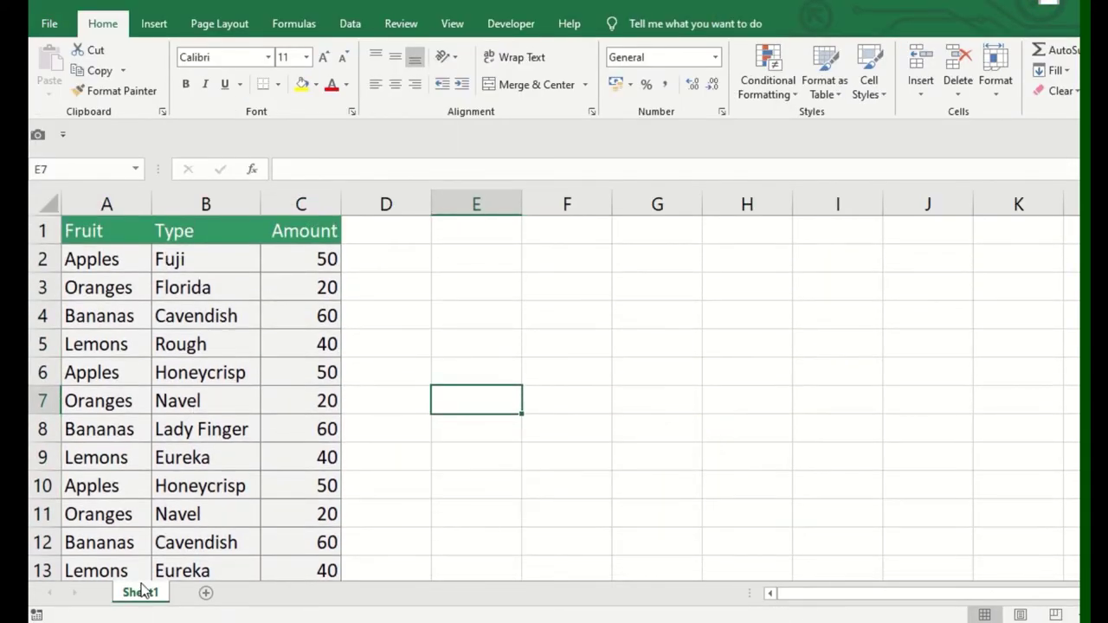
right_click(141, 592)
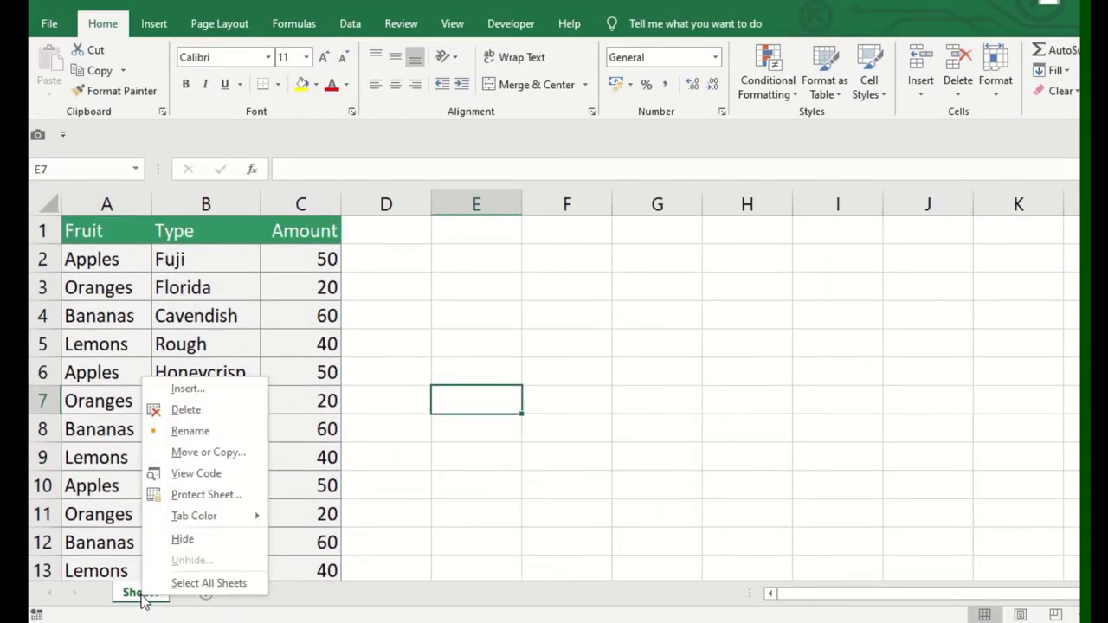
click(213, 397)
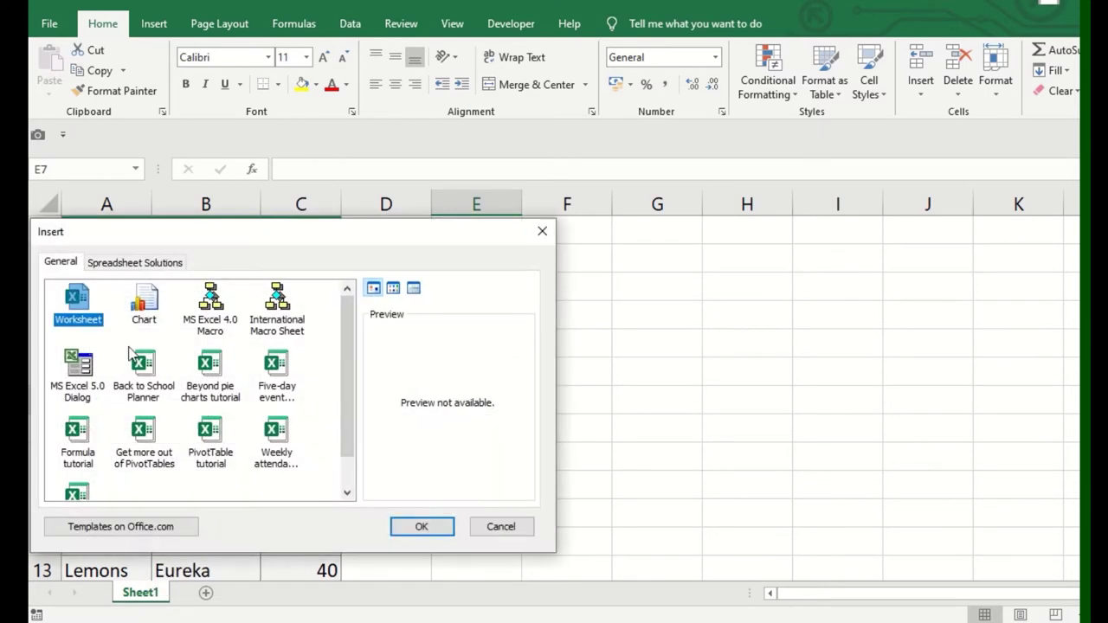
click(423, 527)
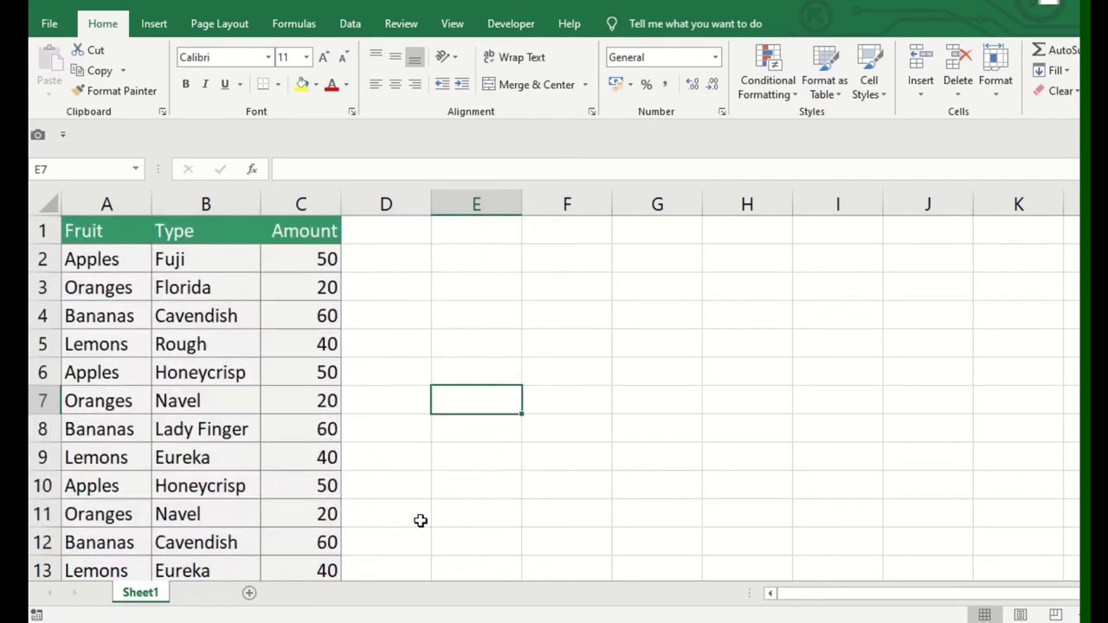
Add two more blank sheets, Sheet3 and Sheet4, then go back to Sheet1
click(264, 593)
click(318, 594)
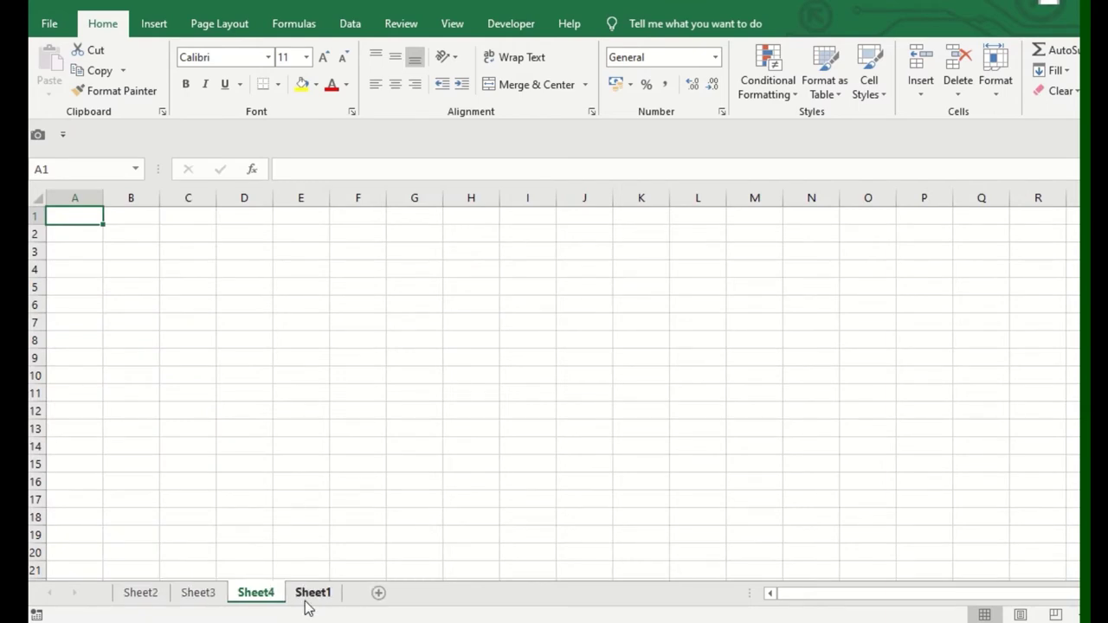
click(317, 593)
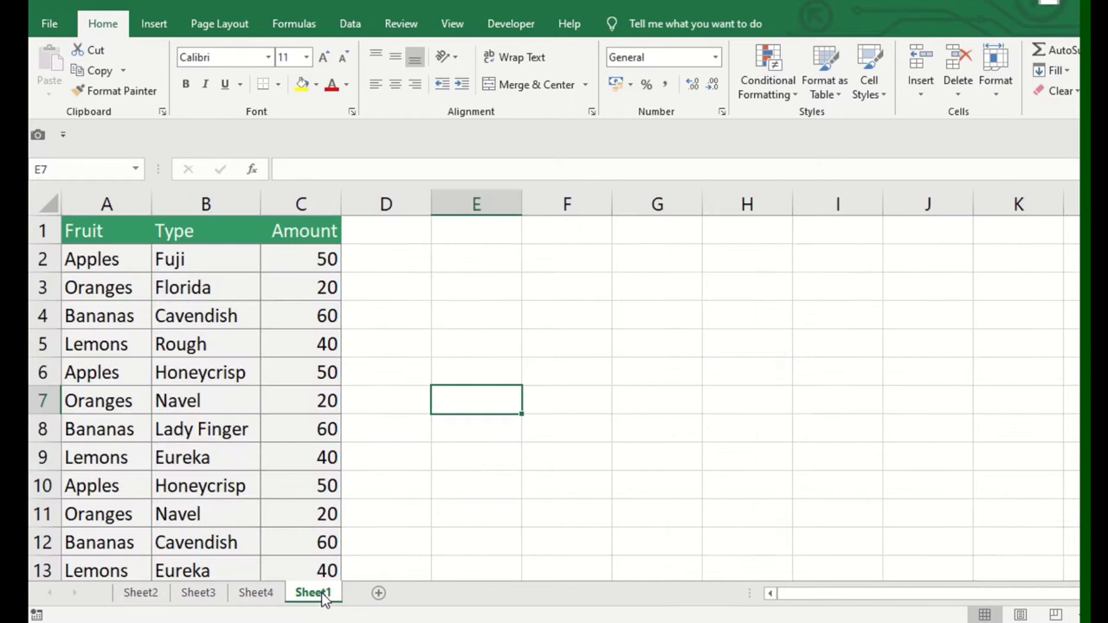
click(179, 339)
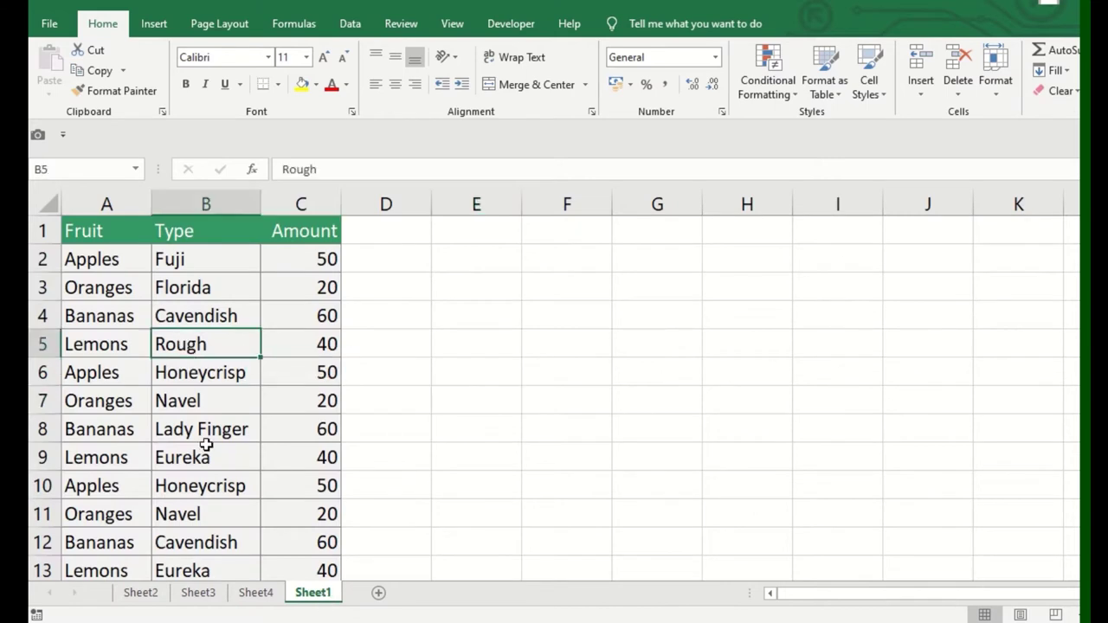
Delete the blank Sheet4 and Sheet3 tabs from the workbook
right_click(303, 595)
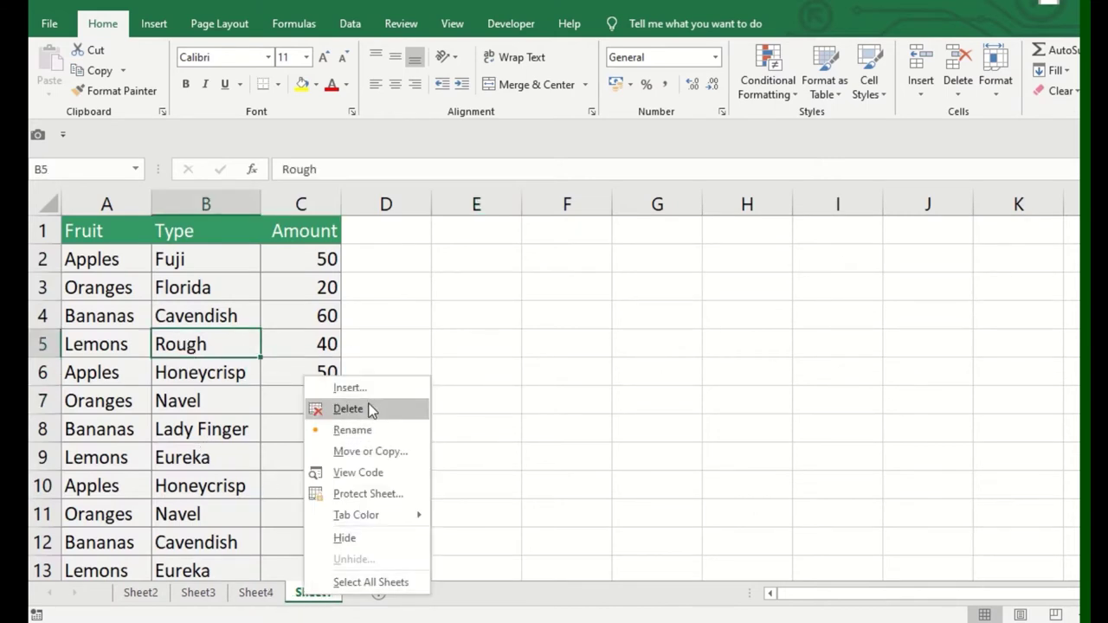
key(Escape)
click(260, 596)
right_click(267, 599)
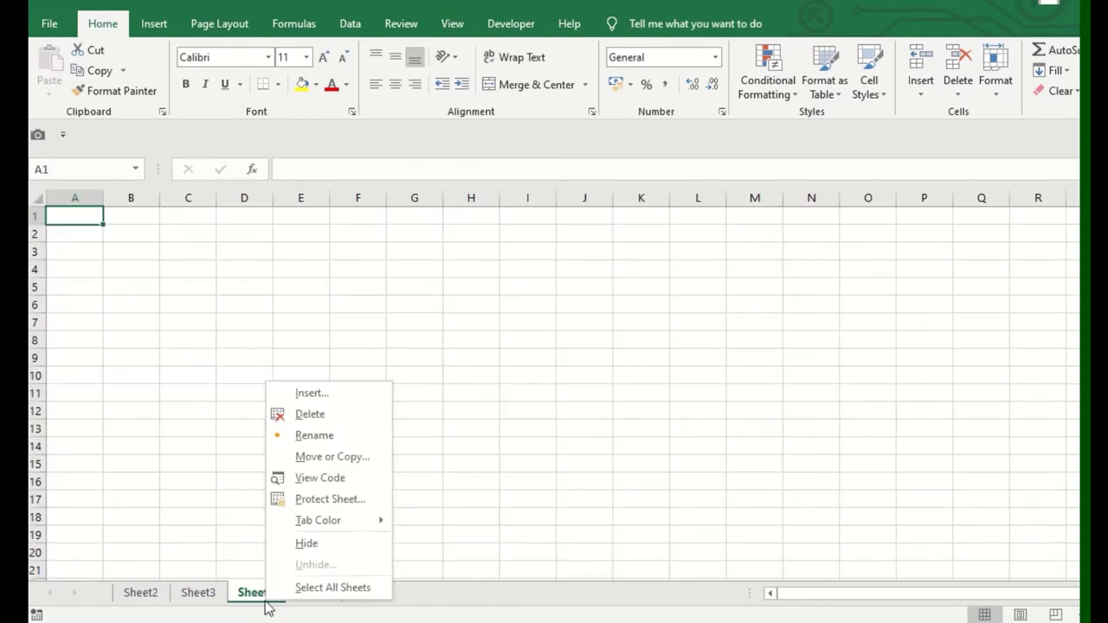
click(314, 415)
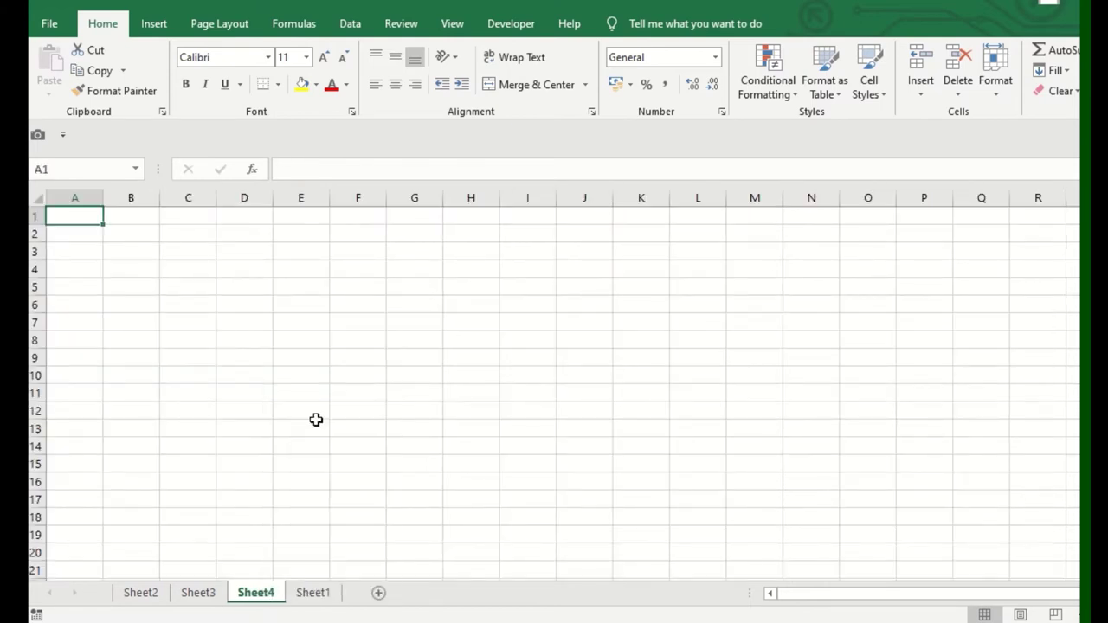
click(215, 596)
right_click(217, 600)
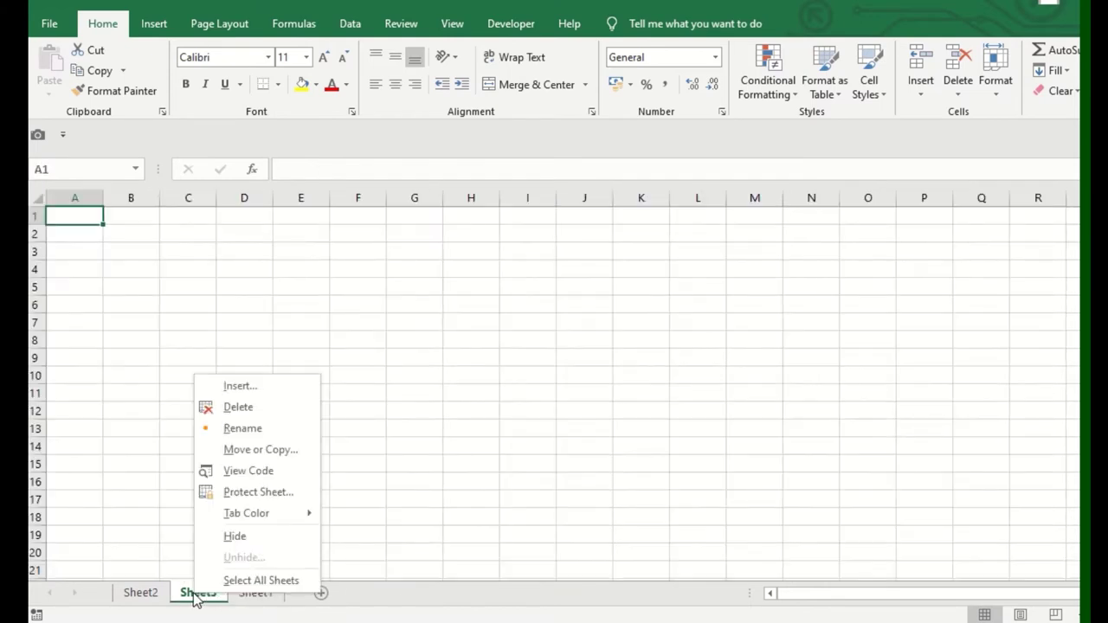
click(246, 407)
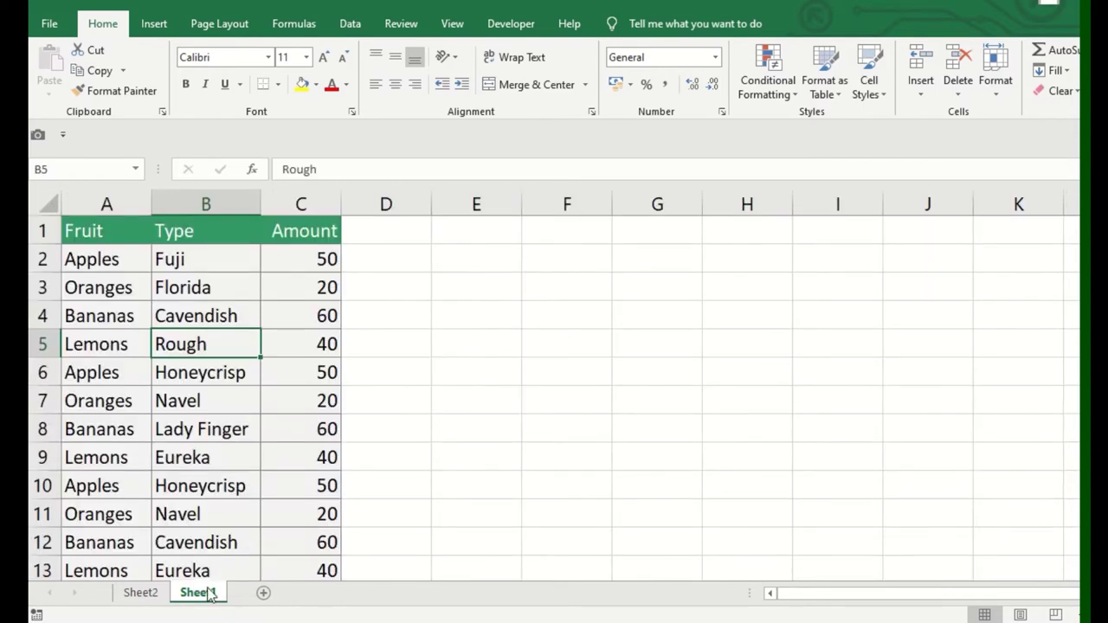
right_click(216, 604)
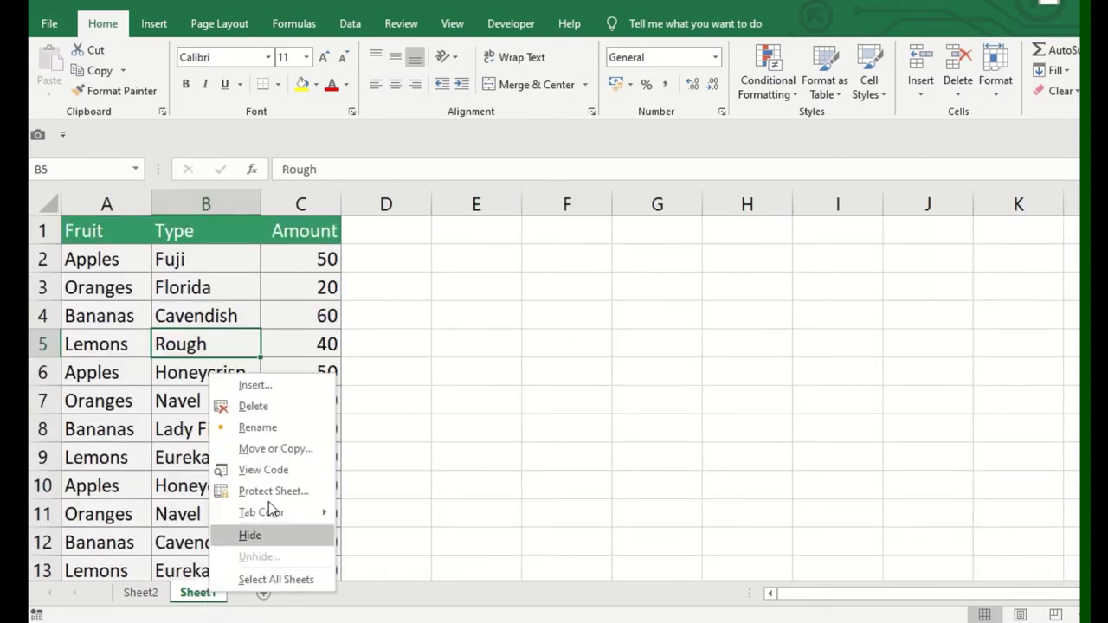
Rename Sheet1 to 'Fruits' and Sheet2 to 'Joker', then return to Fruits
click(280, 422)
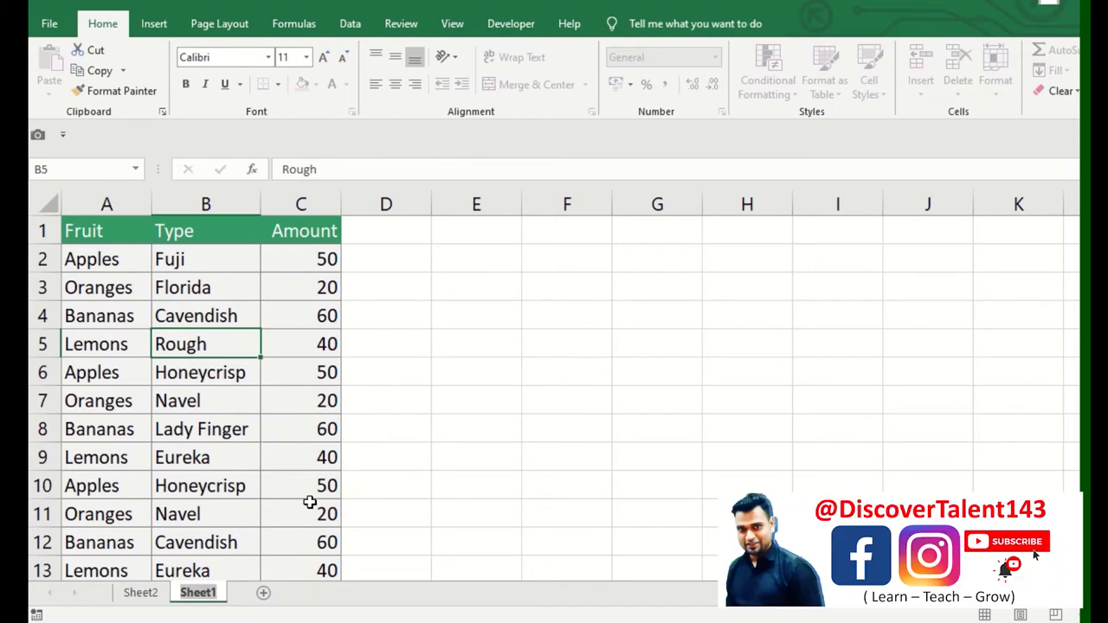
text(F)
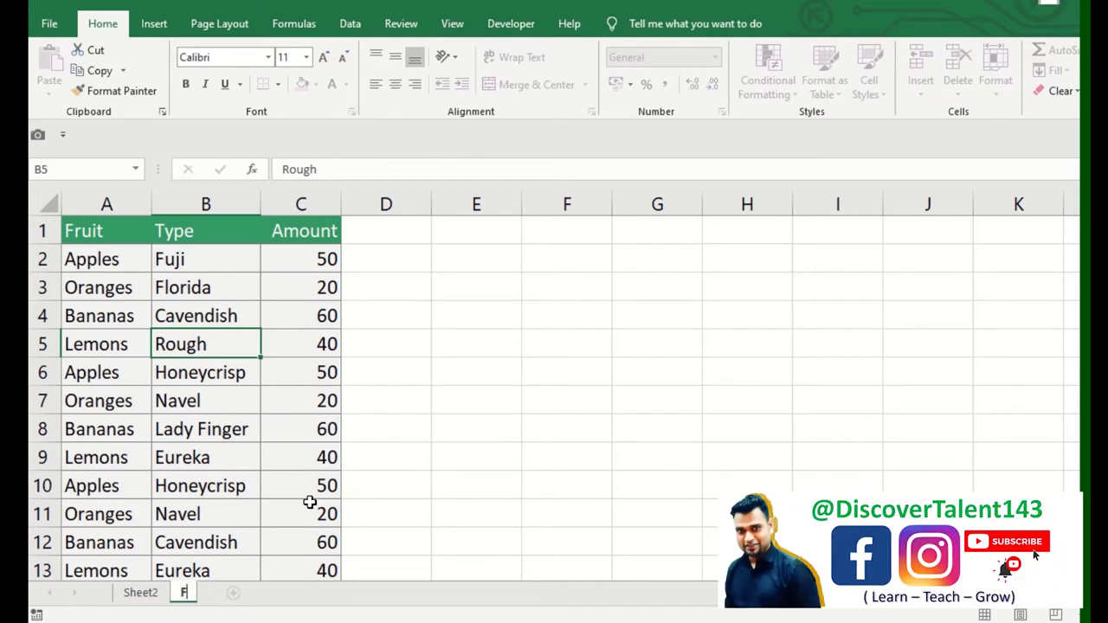
text(ruits)
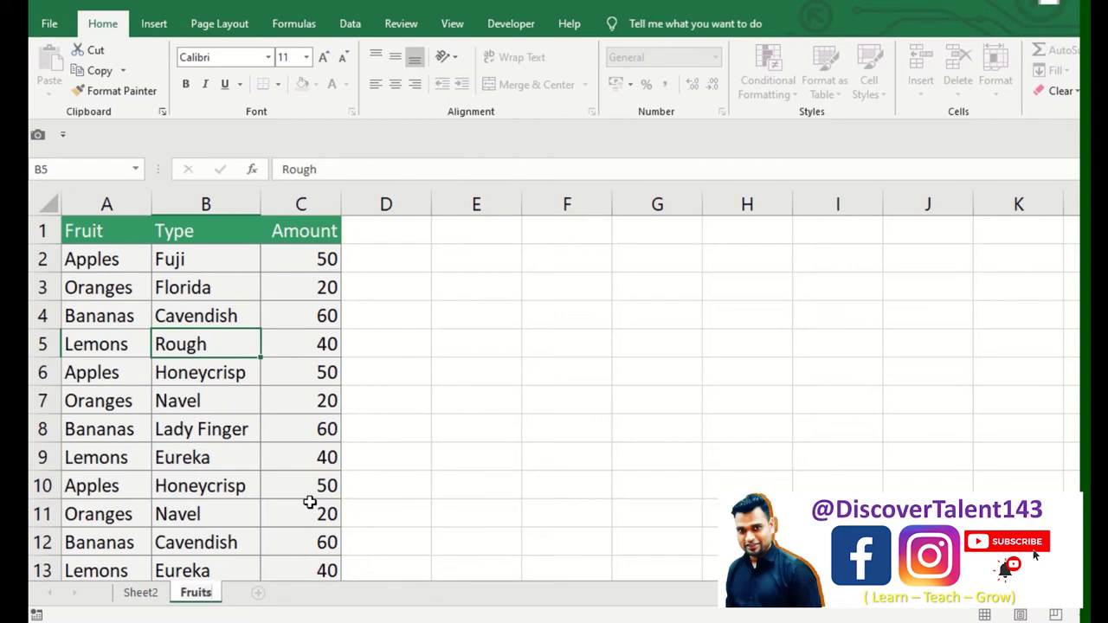
click(343, 430)
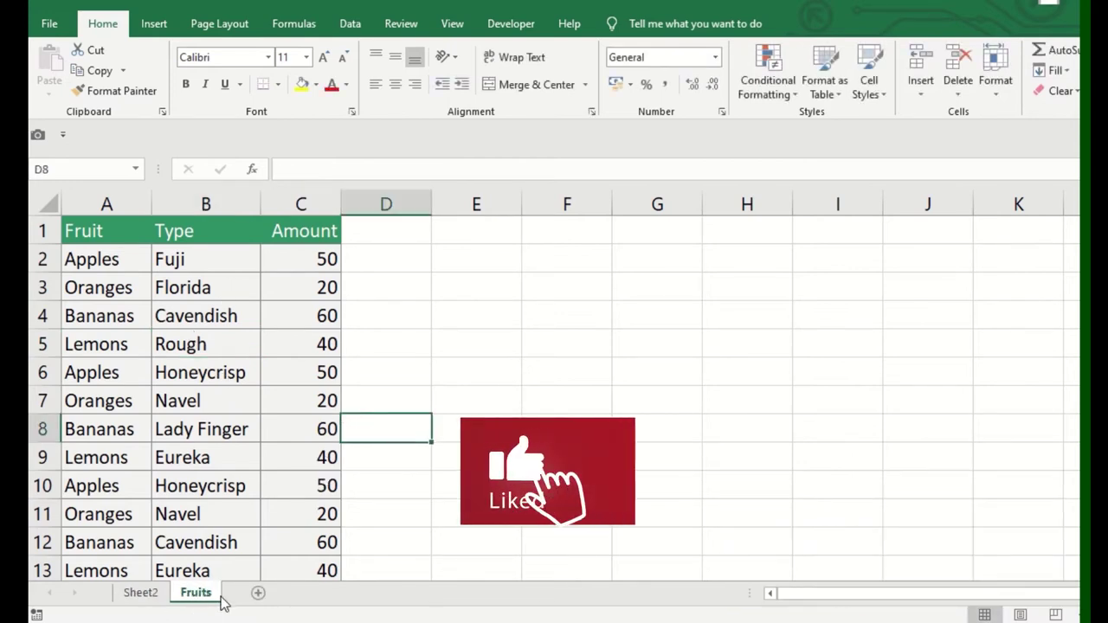
click(156, 596)
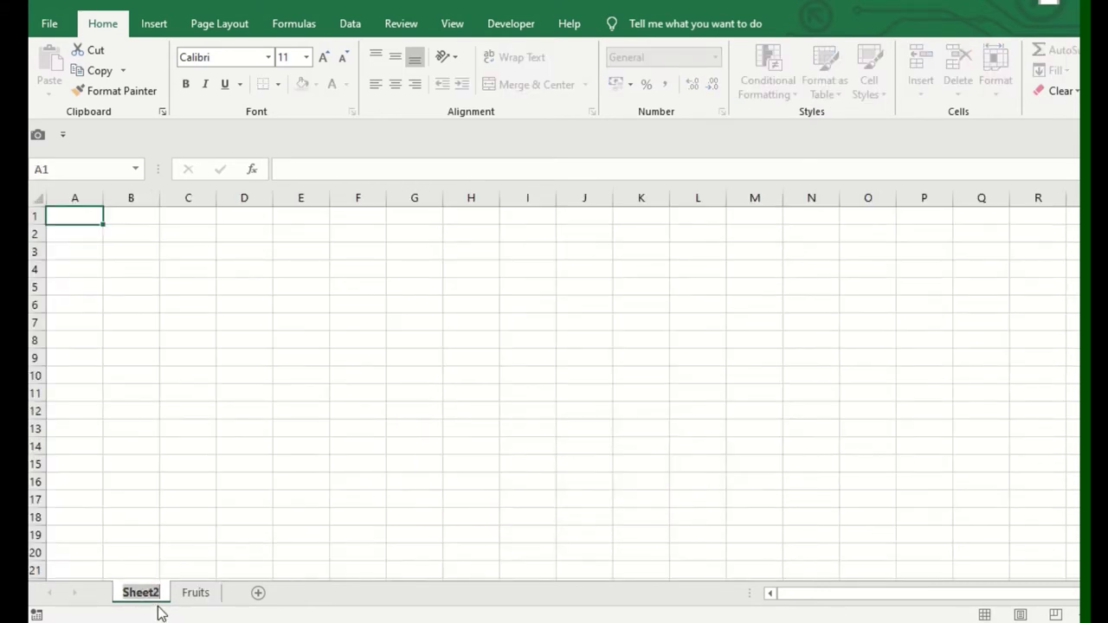
text(Joker)
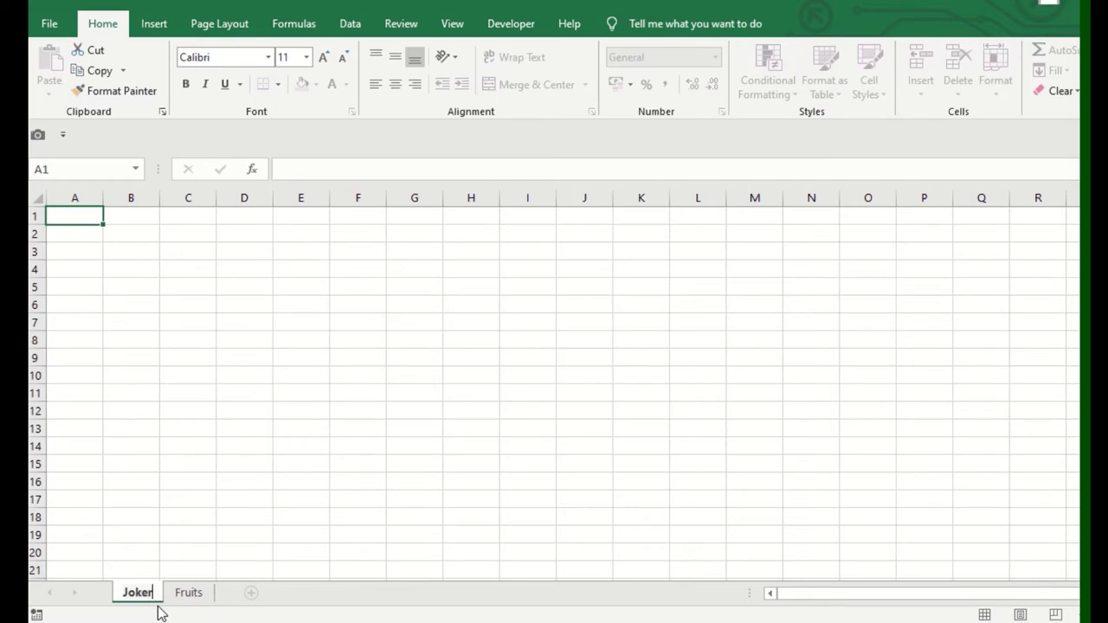
click(205, 512)
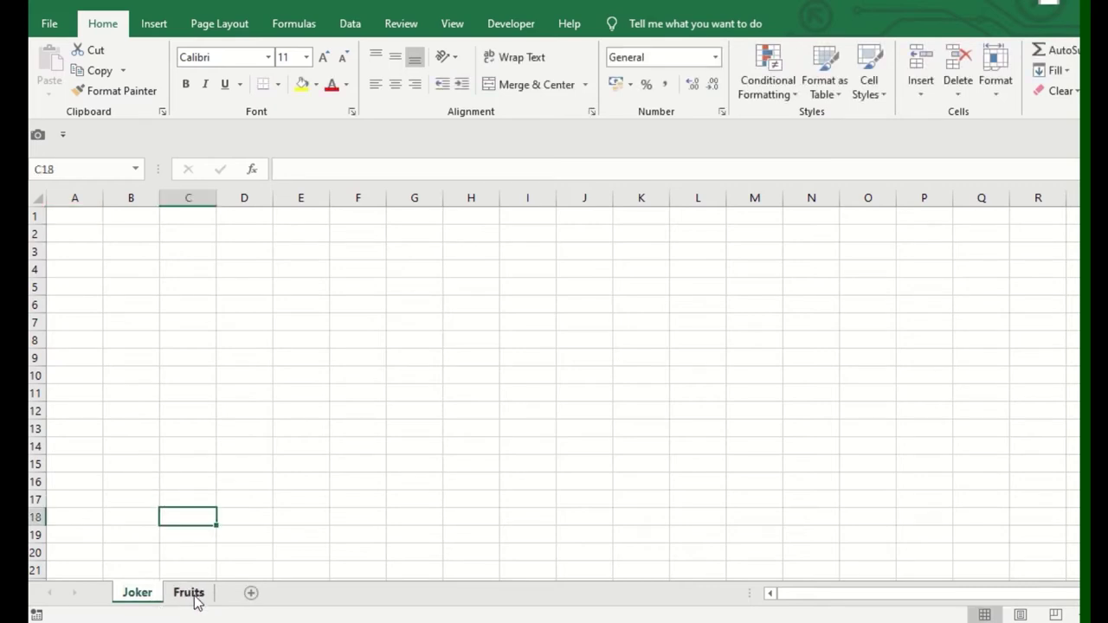
click(192, 596)
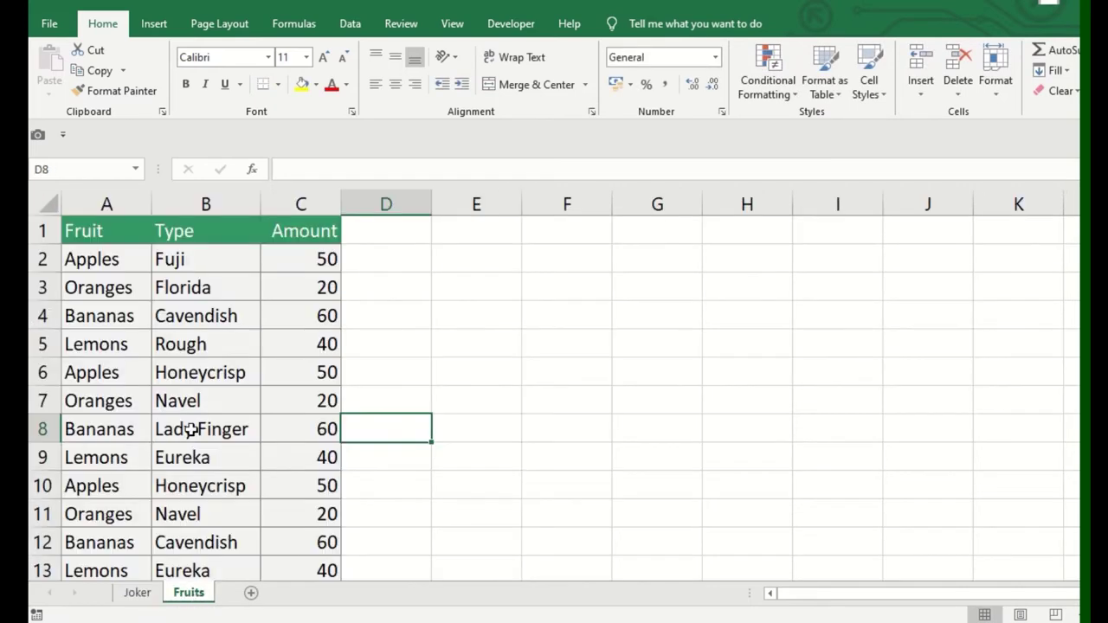
right_click(196, 594)
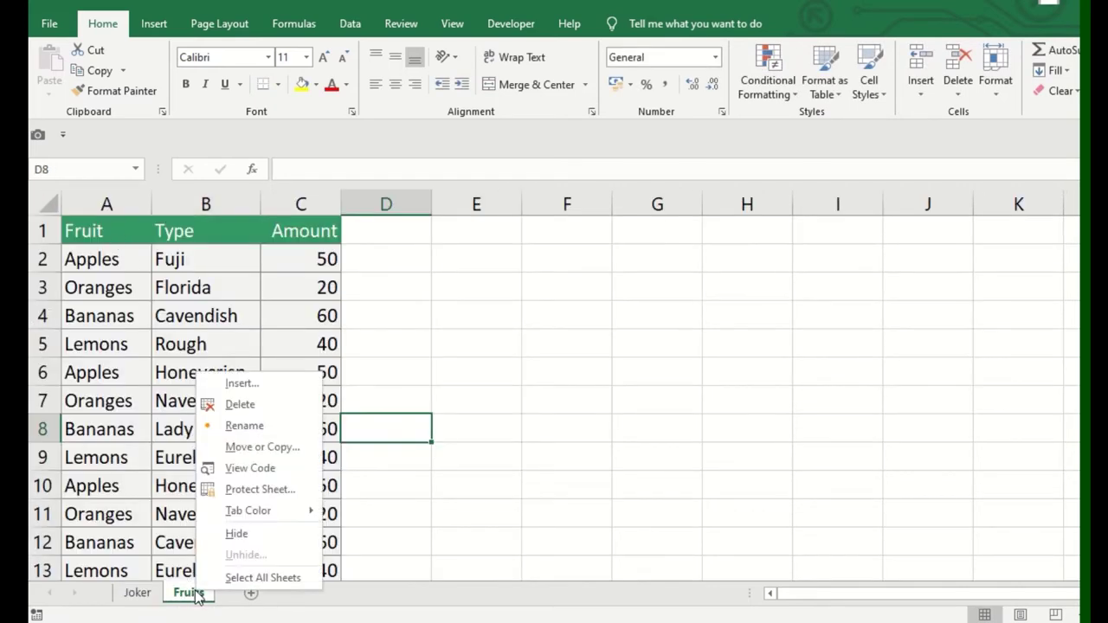
click(272, 447)
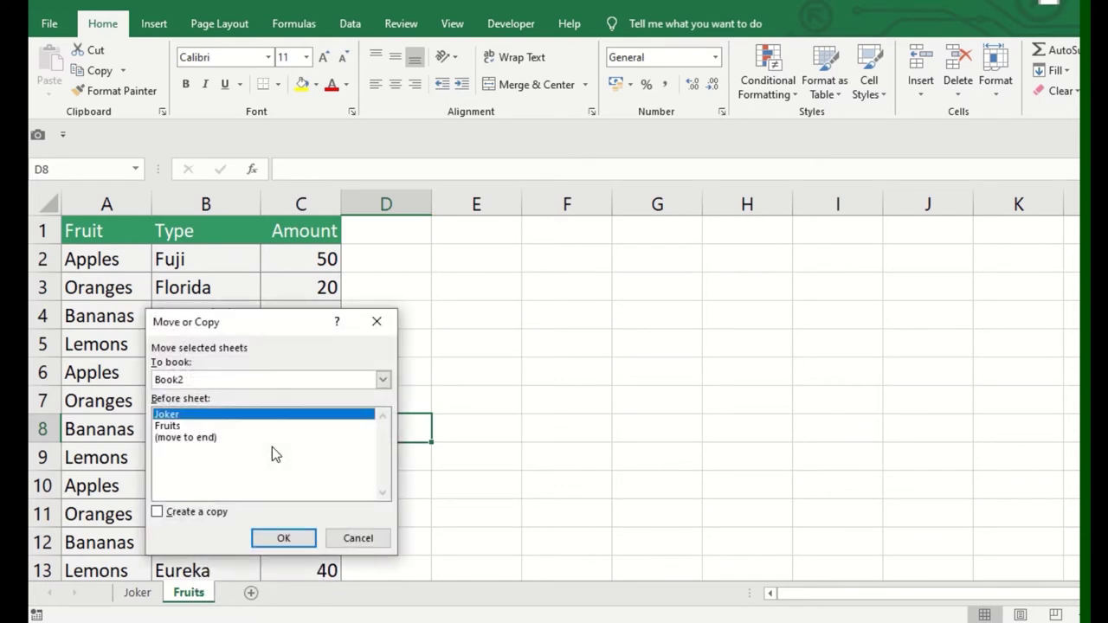
click(363, 538)
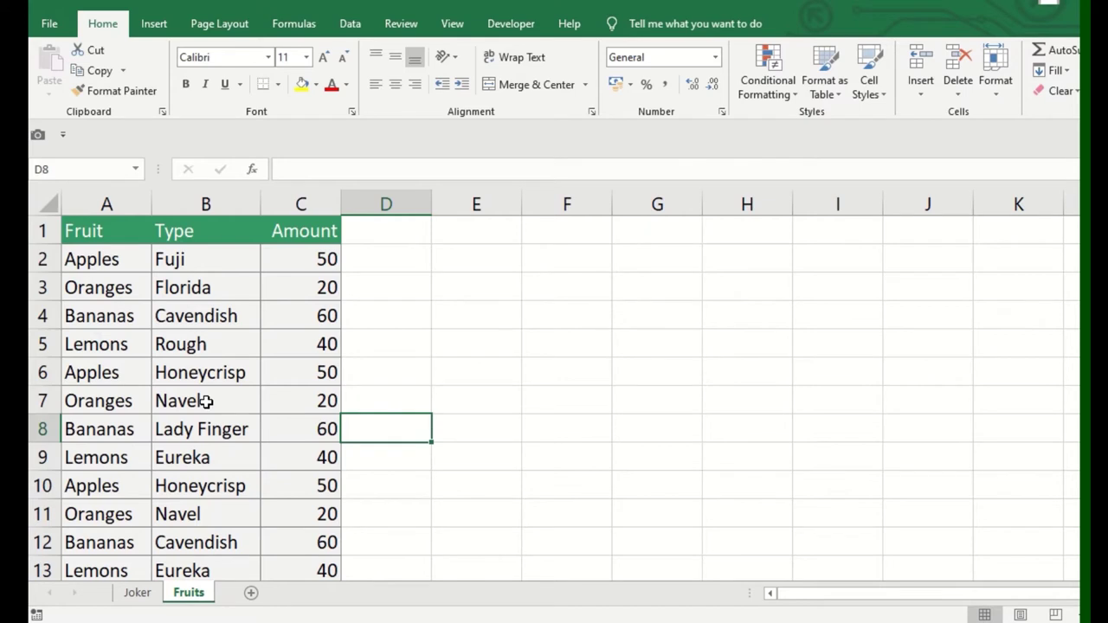
drag(115, 233, 278, 504)
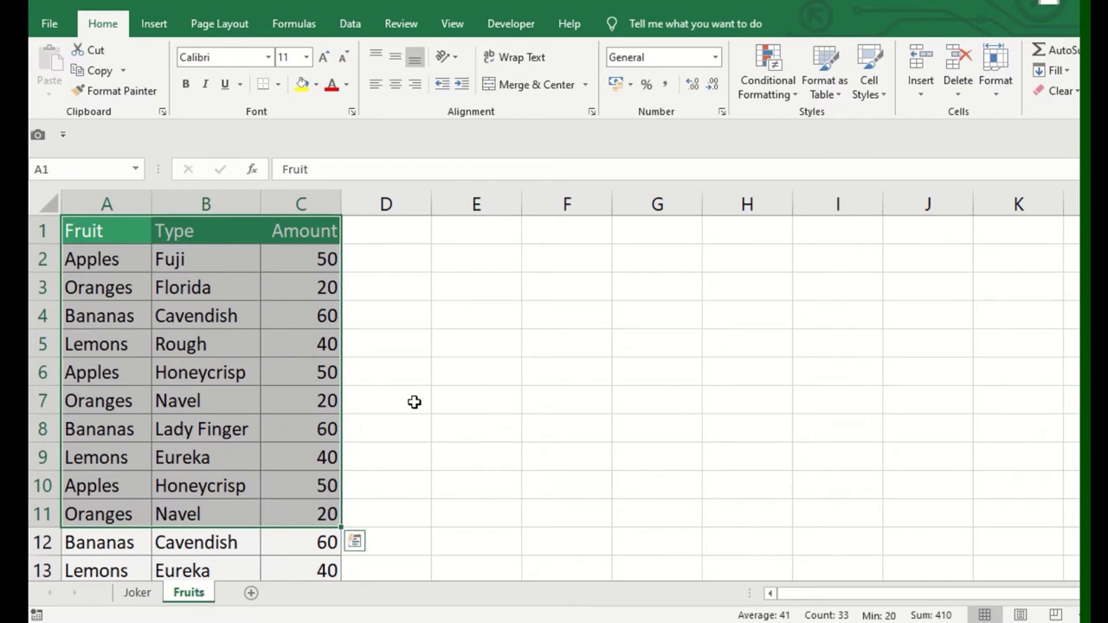
click(476, 315)
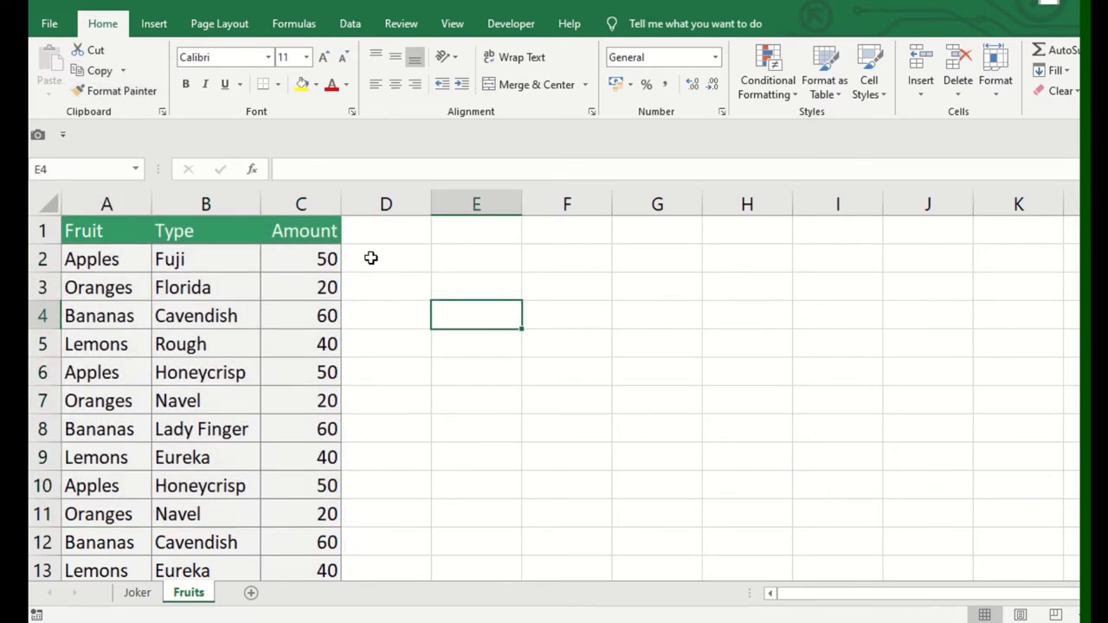
drag(450, 258, 563, 405)
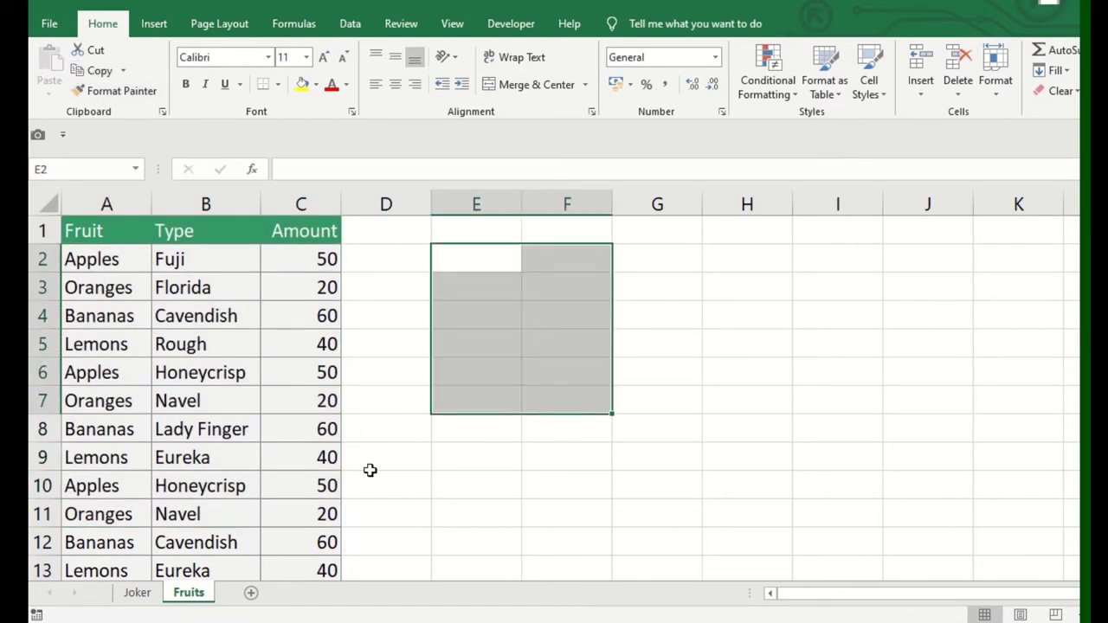
Copy the Fruits sheet to the end of the workbook with Move or Copy
right_click(206, 603)
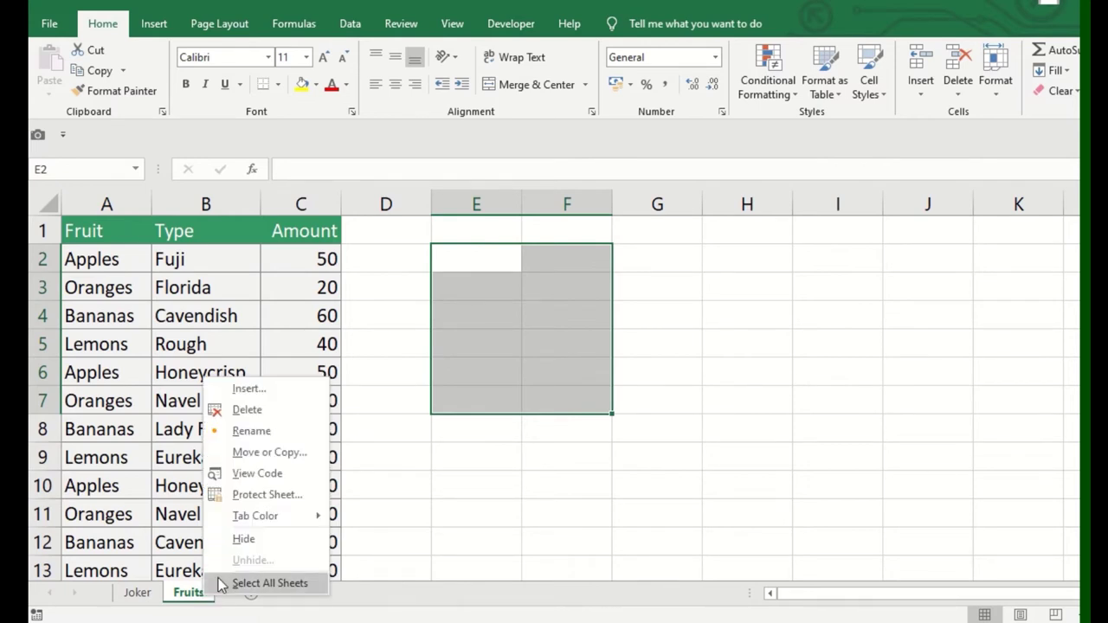
click(296, 464)
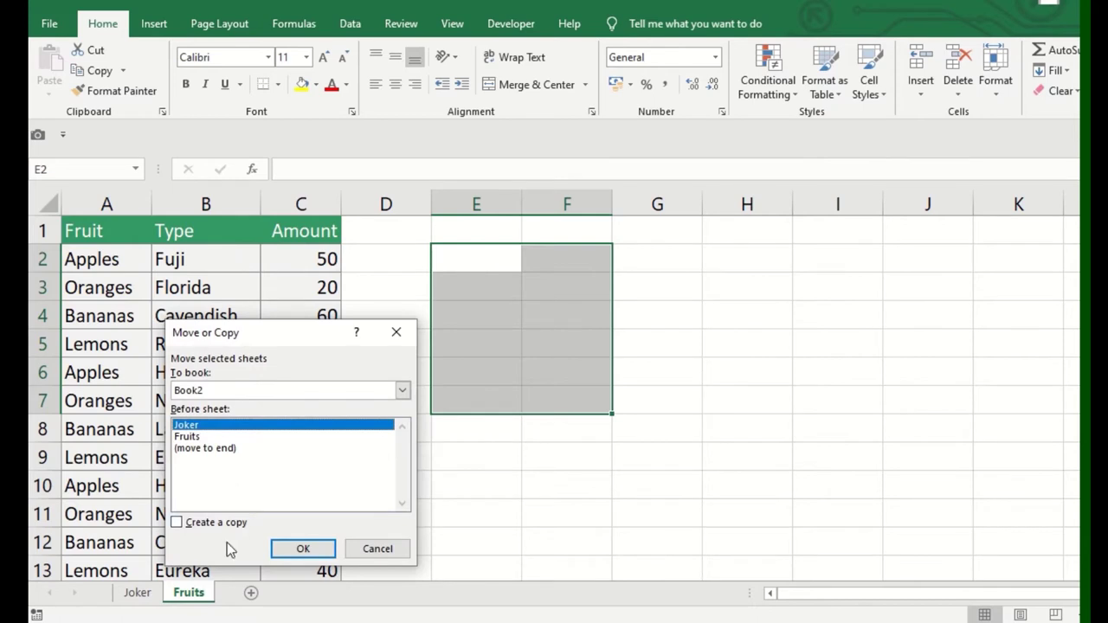
click(217, 523)
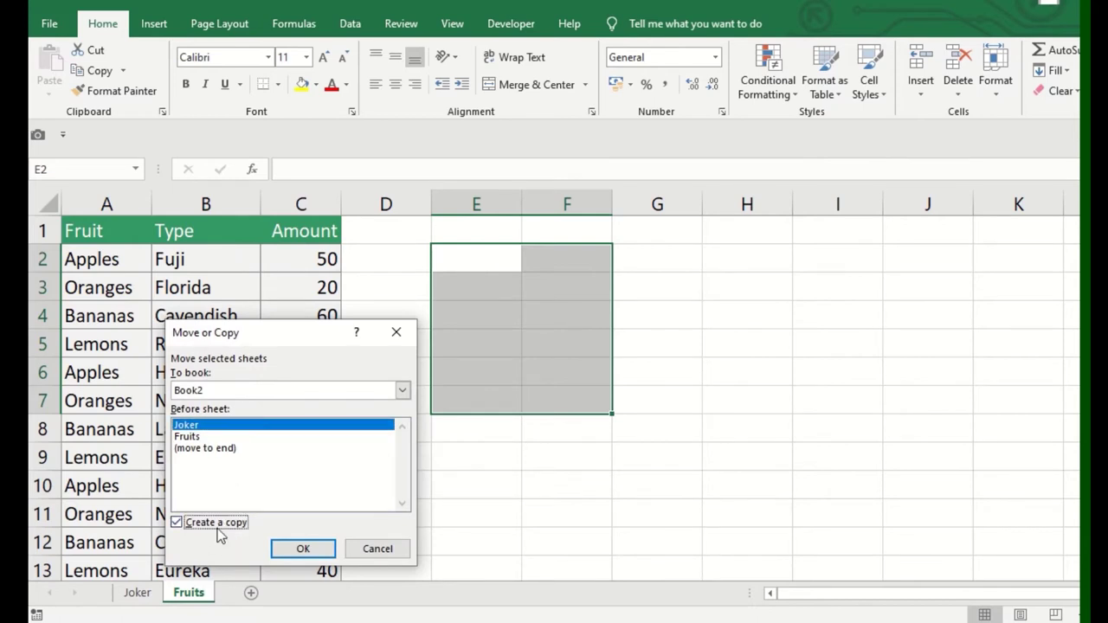
click(213, 449)
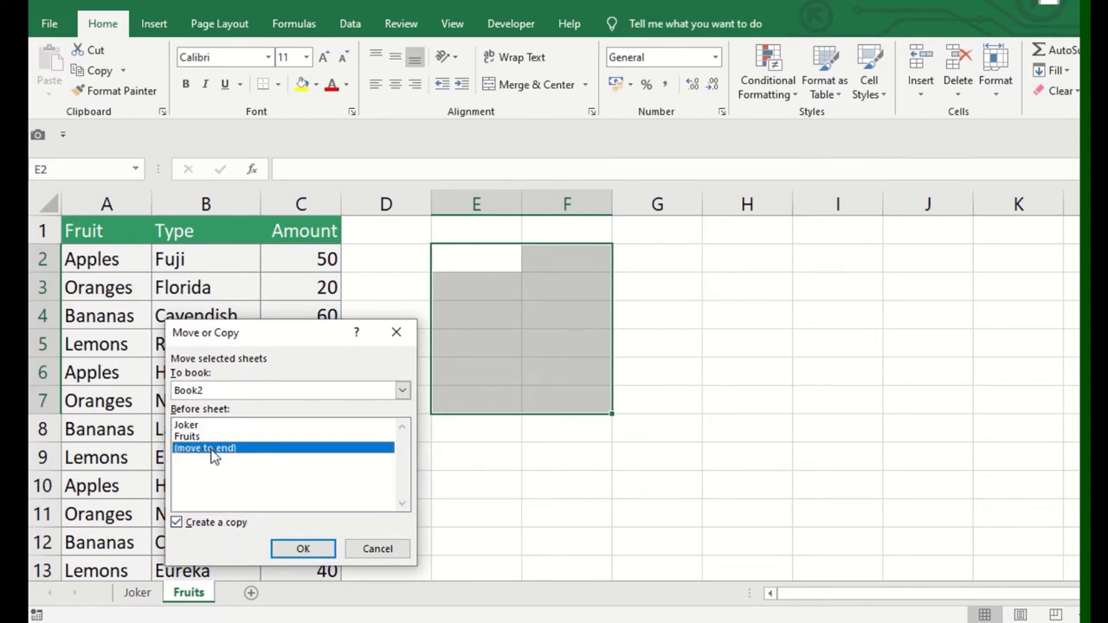
click(308, 548)
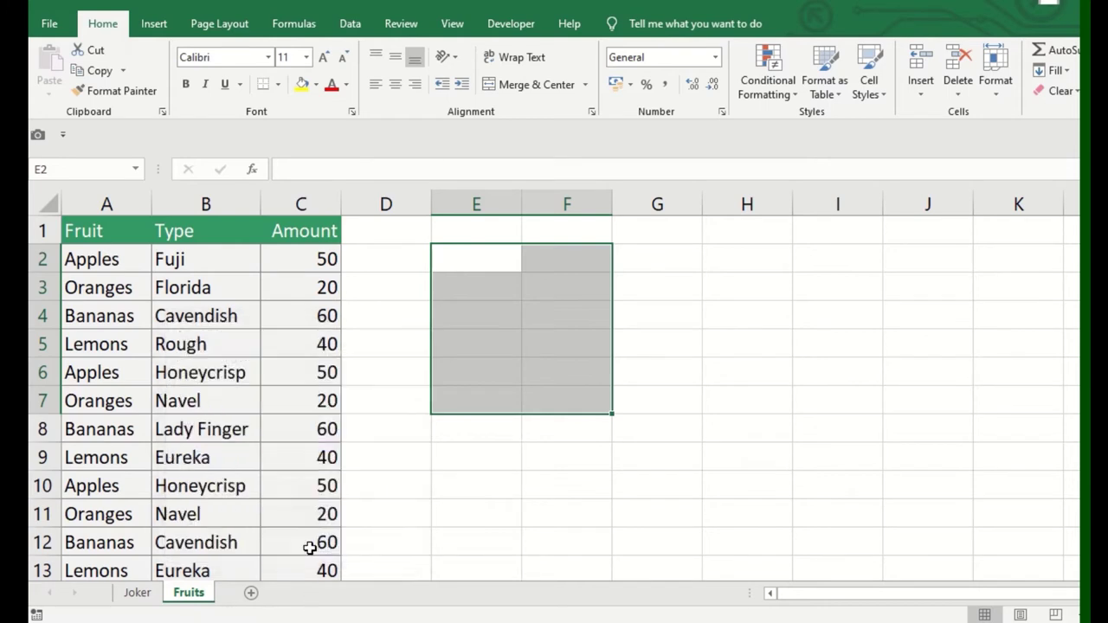
Compare against the original Fruits sheet and confirm the copy is named Fruits (2)
click(189, 593)
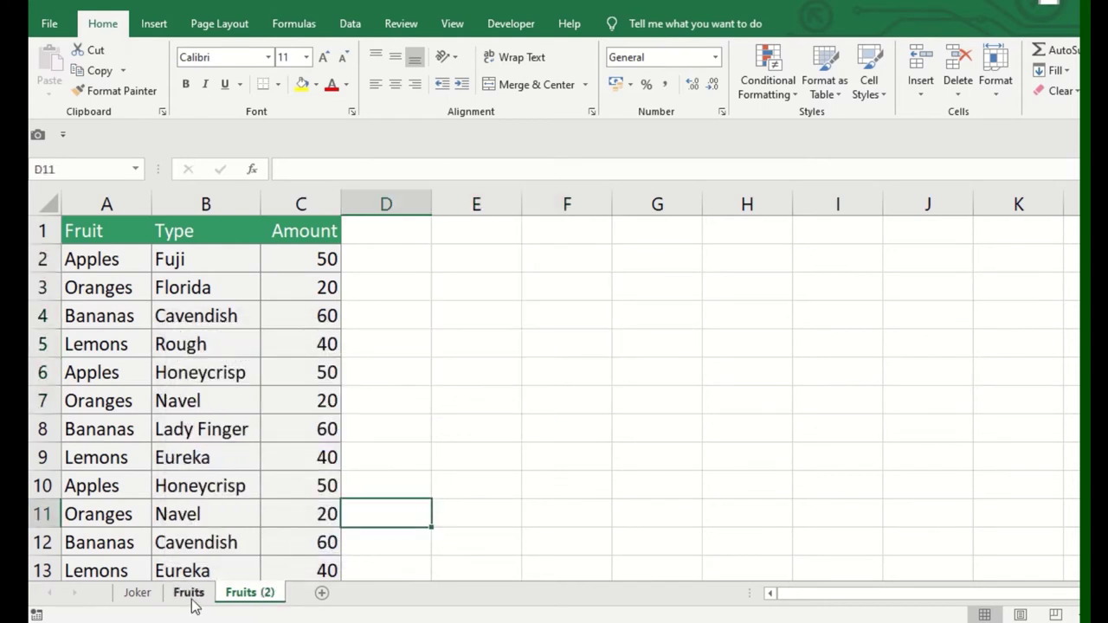
click(236, 310)
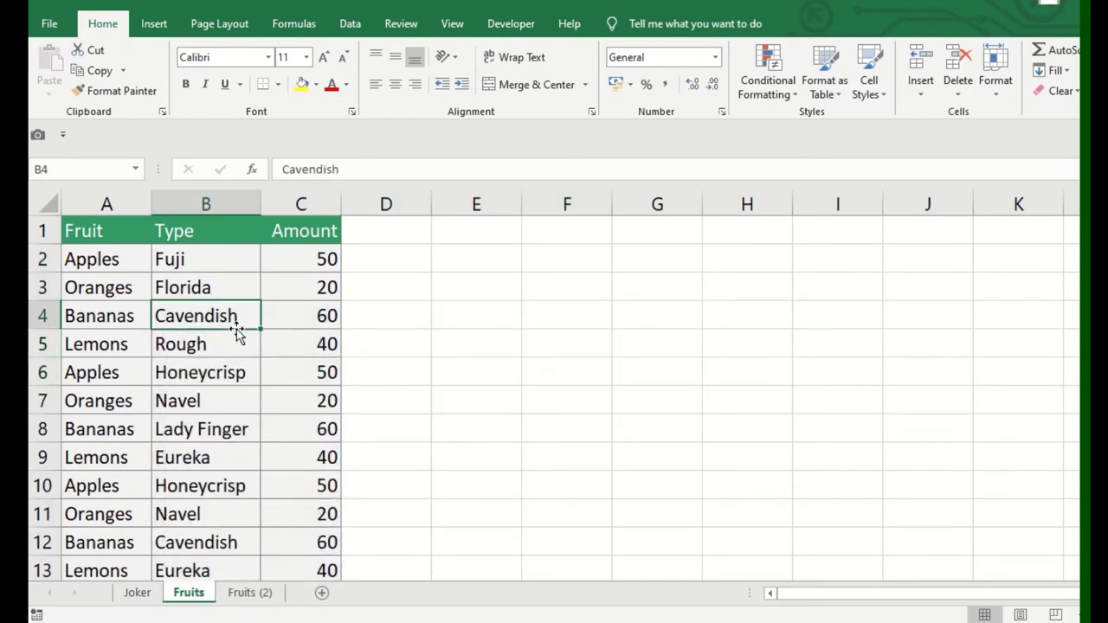
click(261, 594)
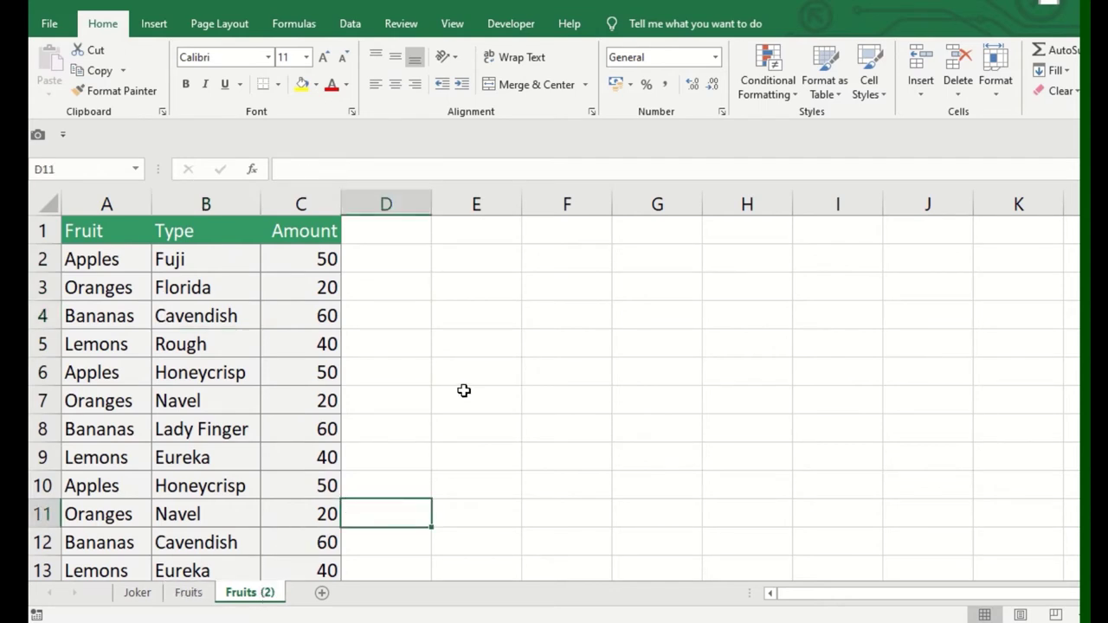
double_click(259, 596)
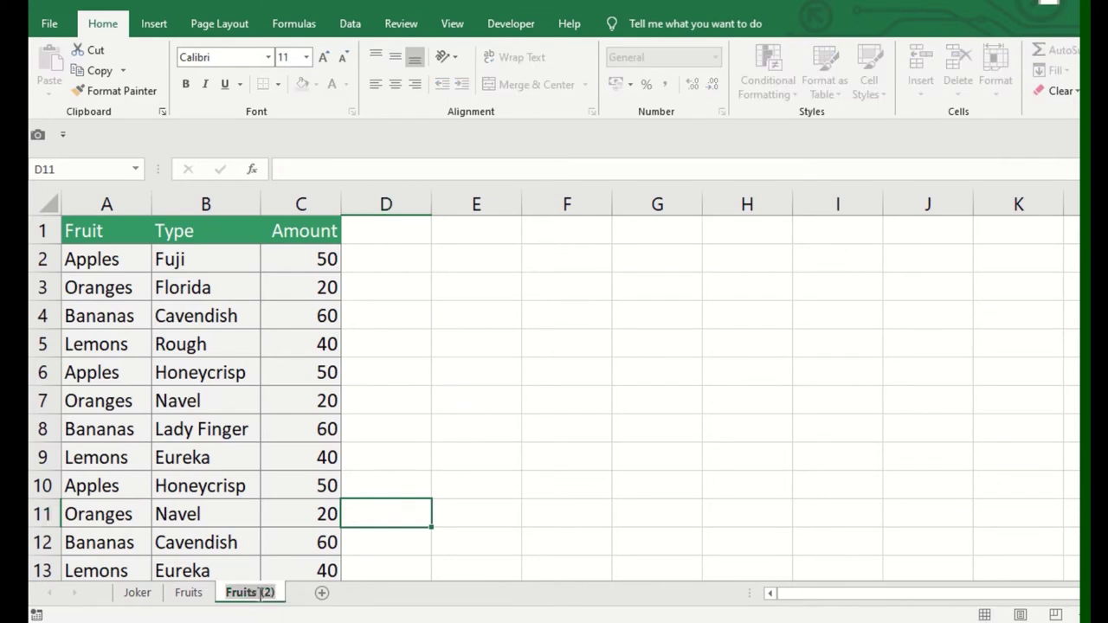
click(305, 377)
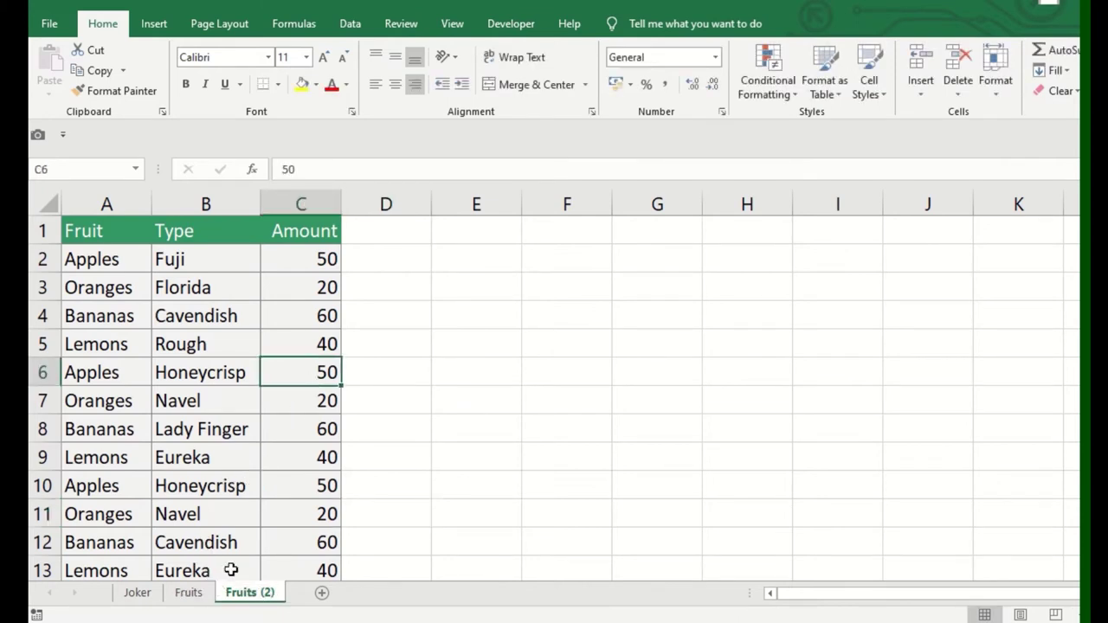
right_click(251, 594)
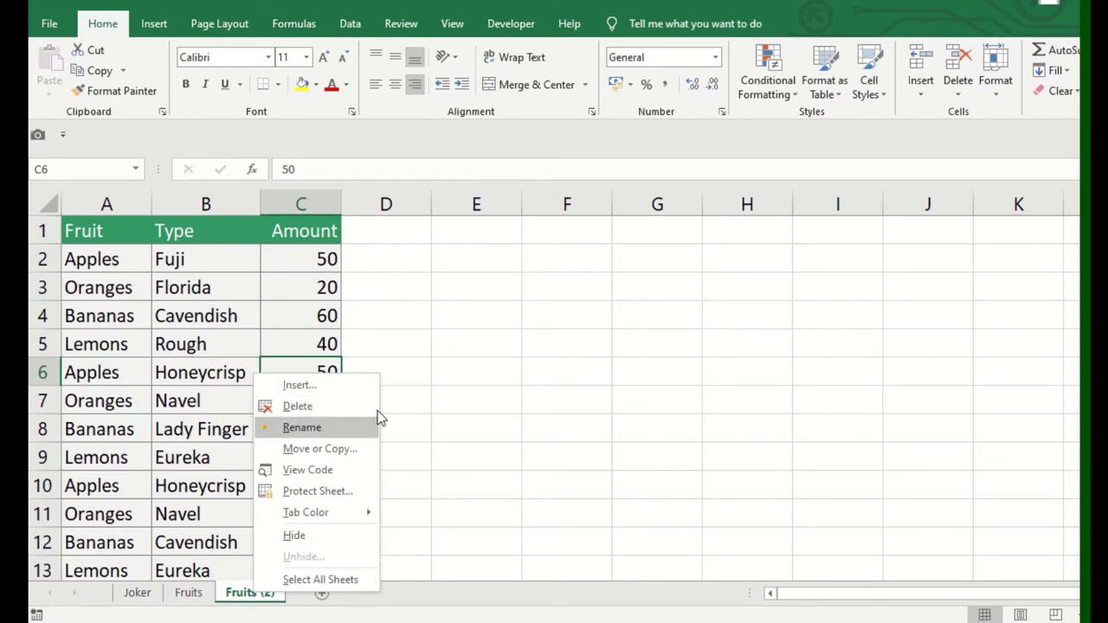
click(343, 448)
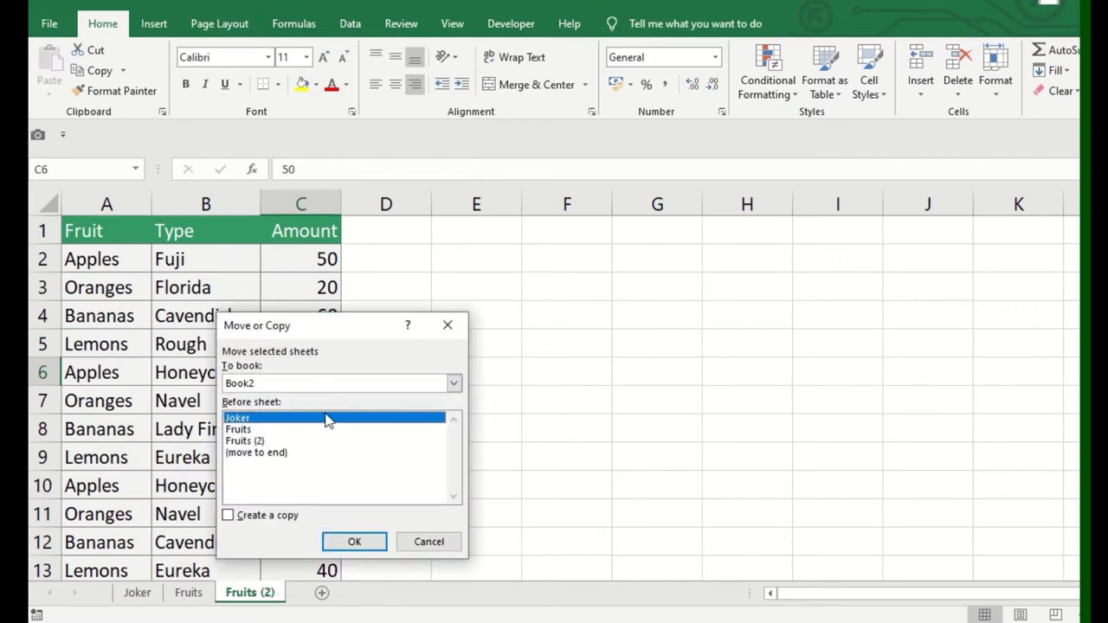
click(295, 384)
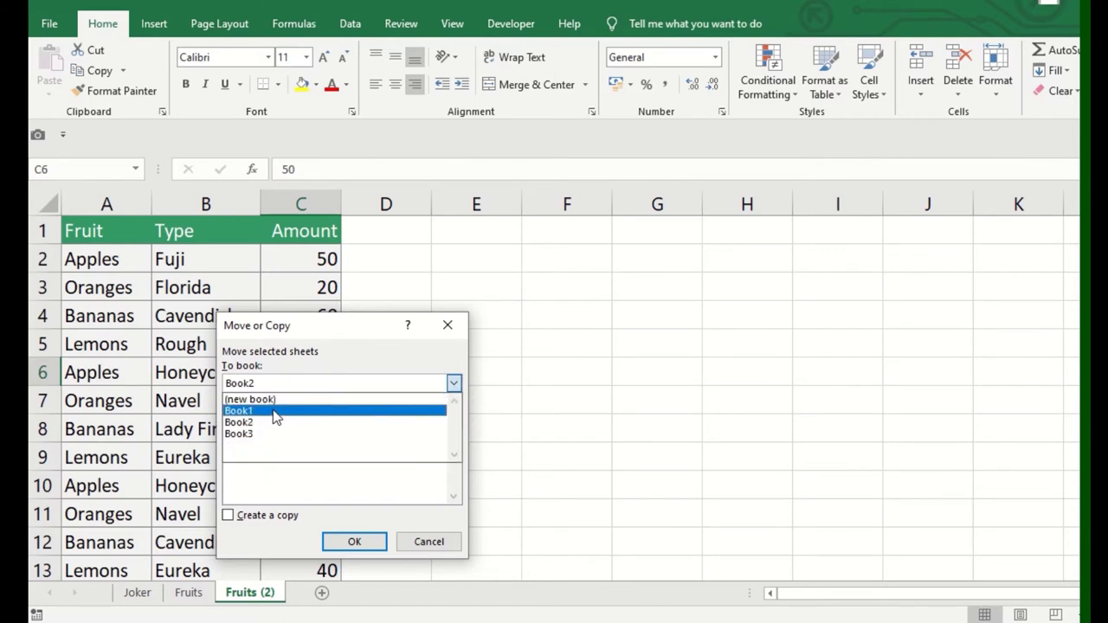
click(272, 411)
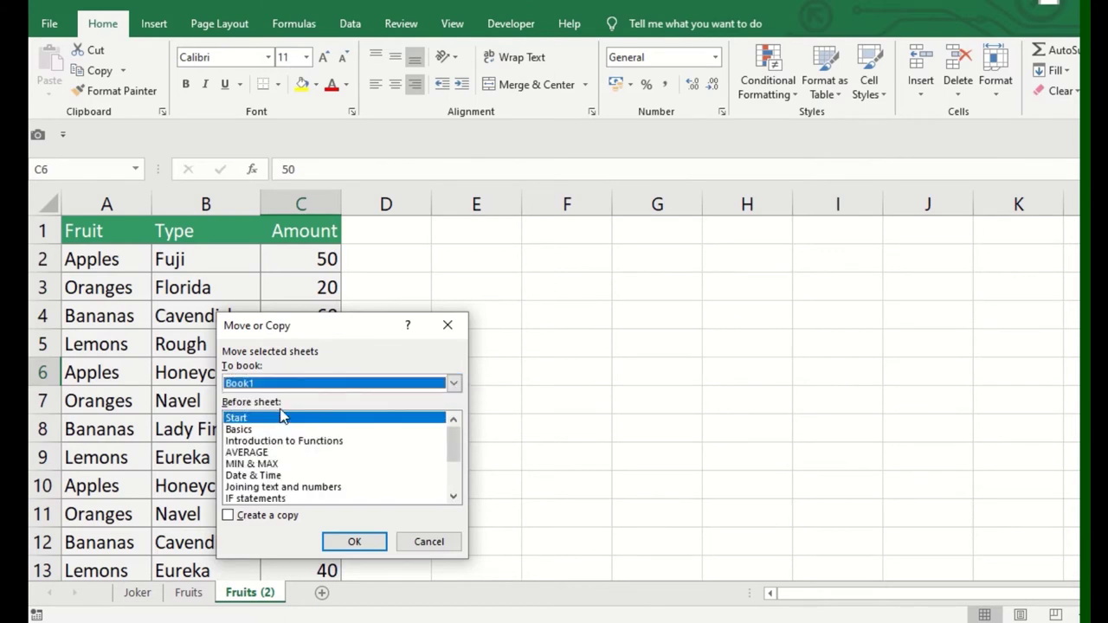
drag(455, 448, 453, 485)
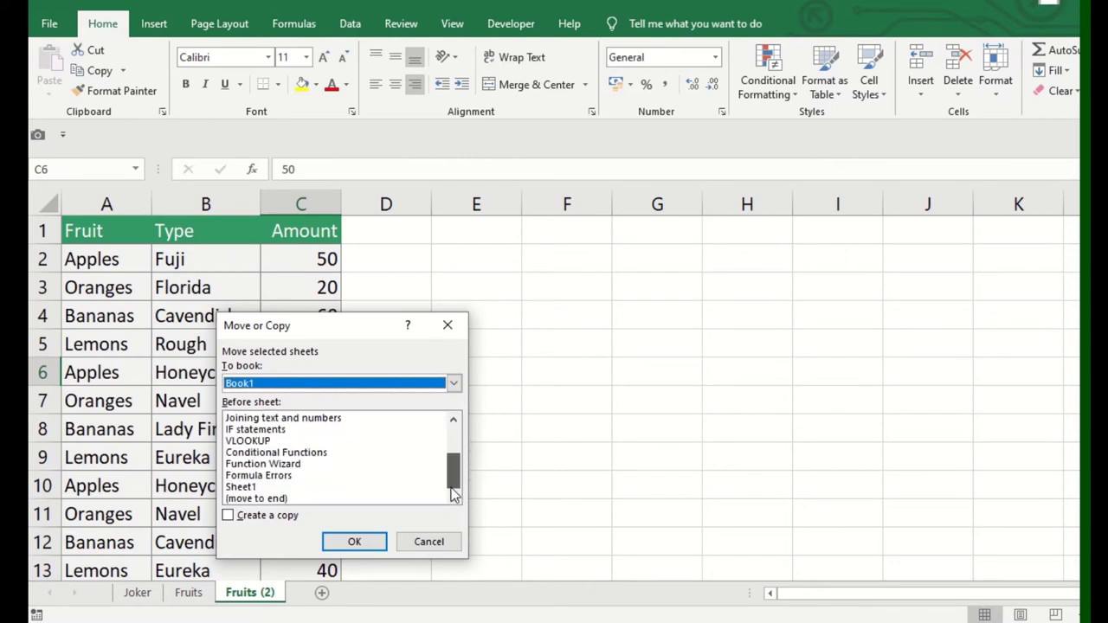
click(315, 498)
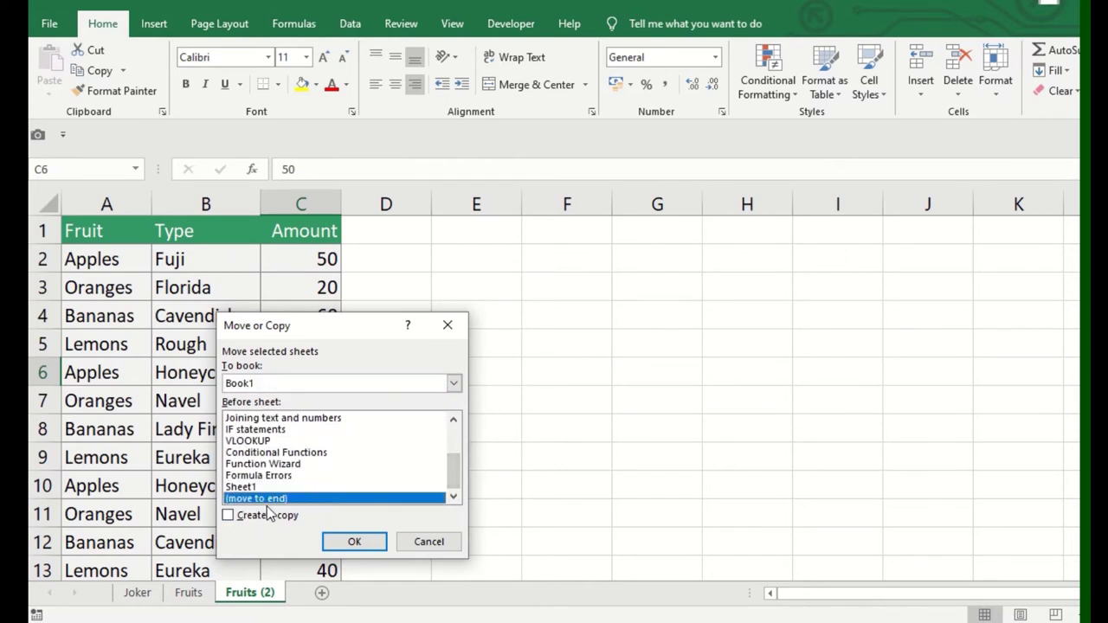
Reopen Move or Copy for Fruits (2) and choose Book1 as the destination workbook
click(428, 541)
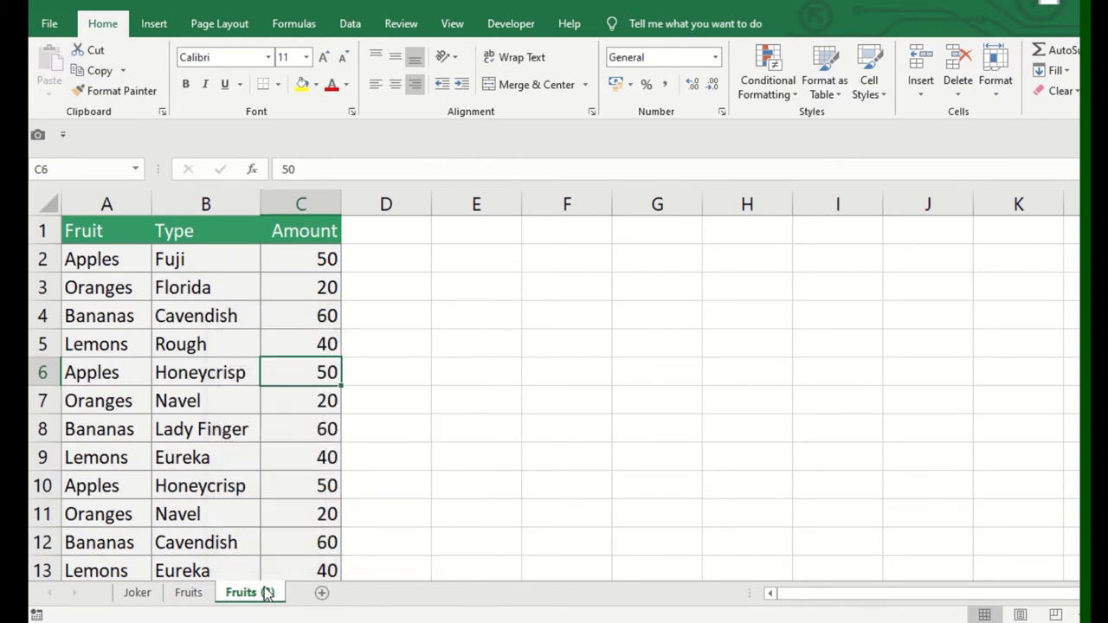
right_click(265, 594)
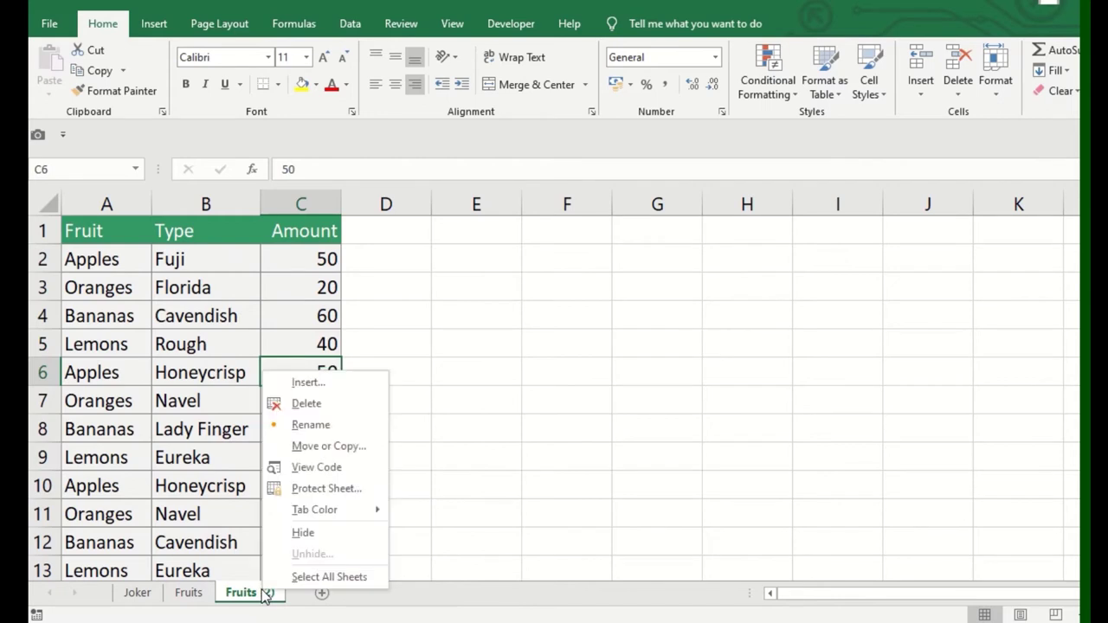
click(359, 446)
click(296, 378)
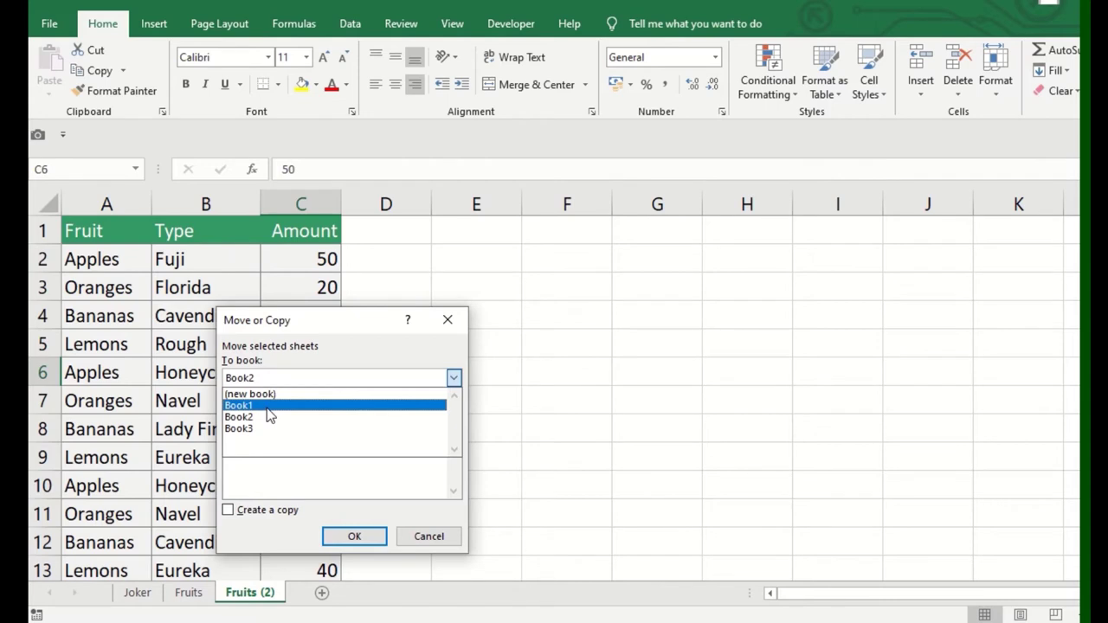
click(268, 407)
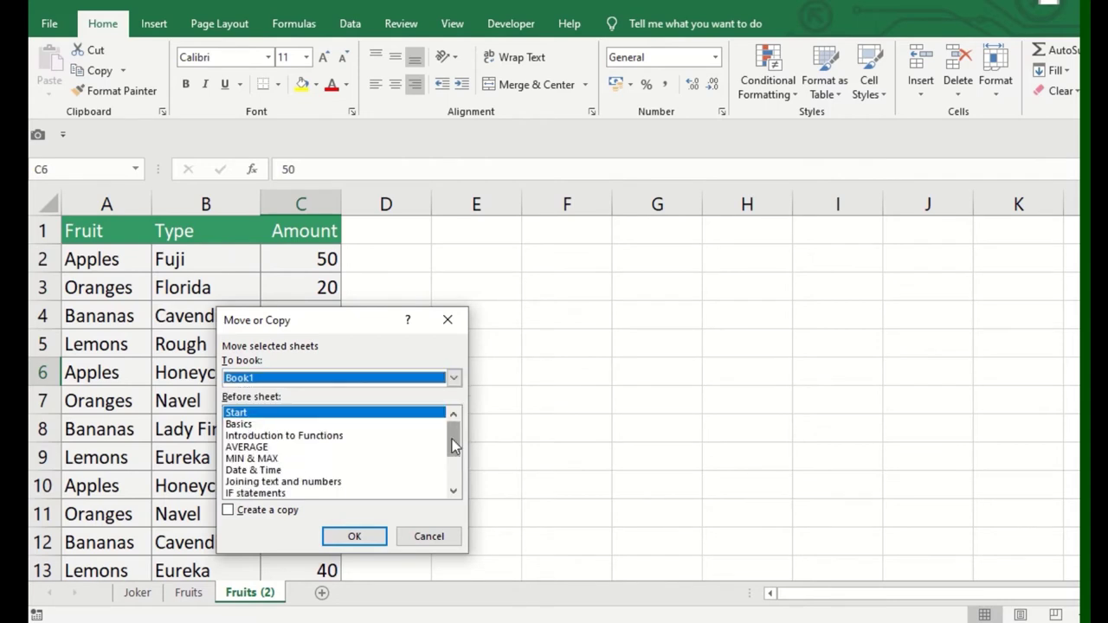
Position Fruits (2) after Book1's last sheet and confirm the move without copying
drag(453, 440, 453, 474)
click(286, 461)
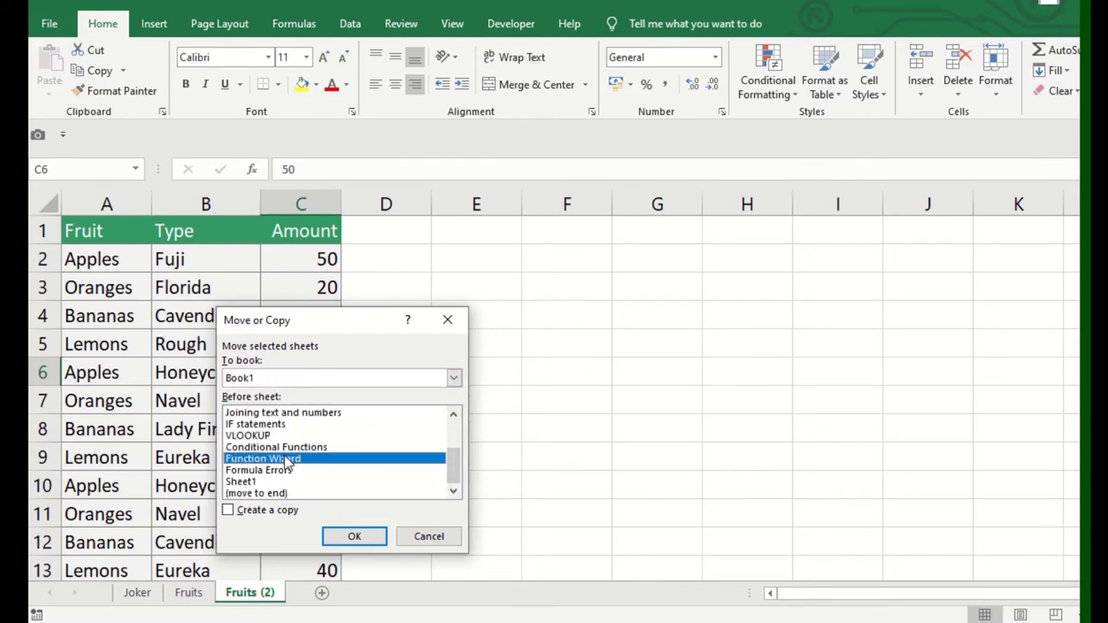
click(273, 425)
click(278, 460)
scroll(454, 459, up, 2)
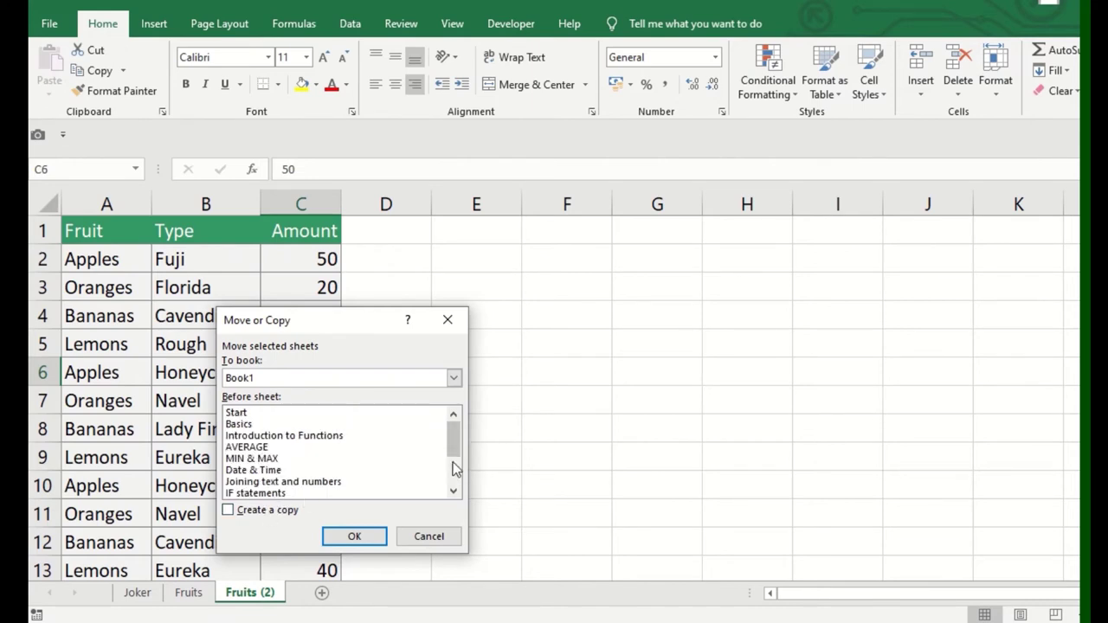
scroll(457, 483, down, 2)
click(276, 493)
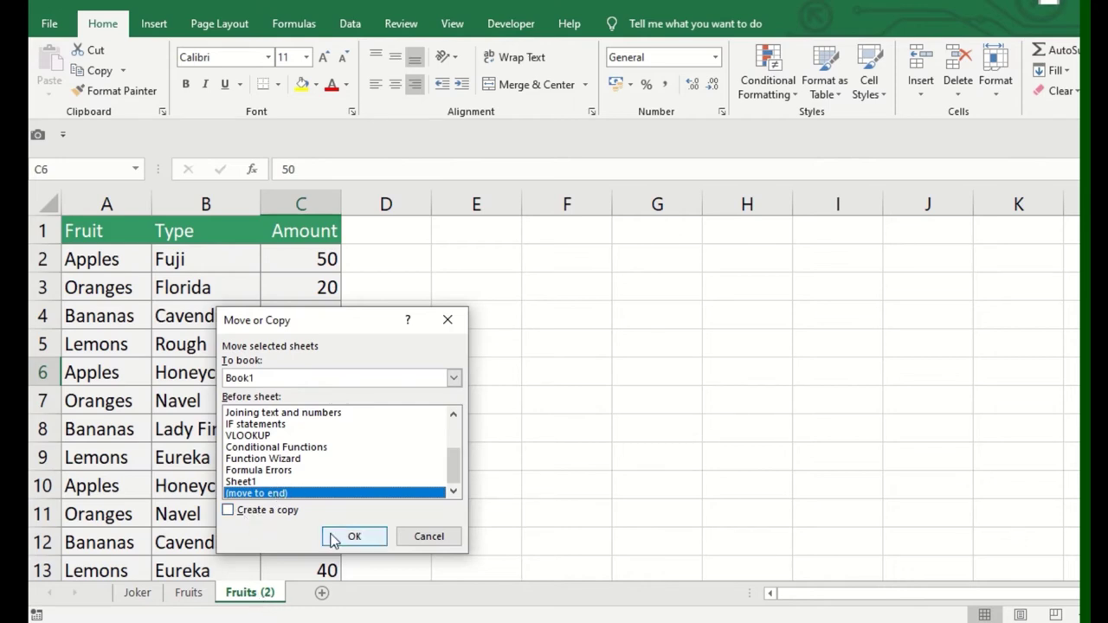
click(355, 537)
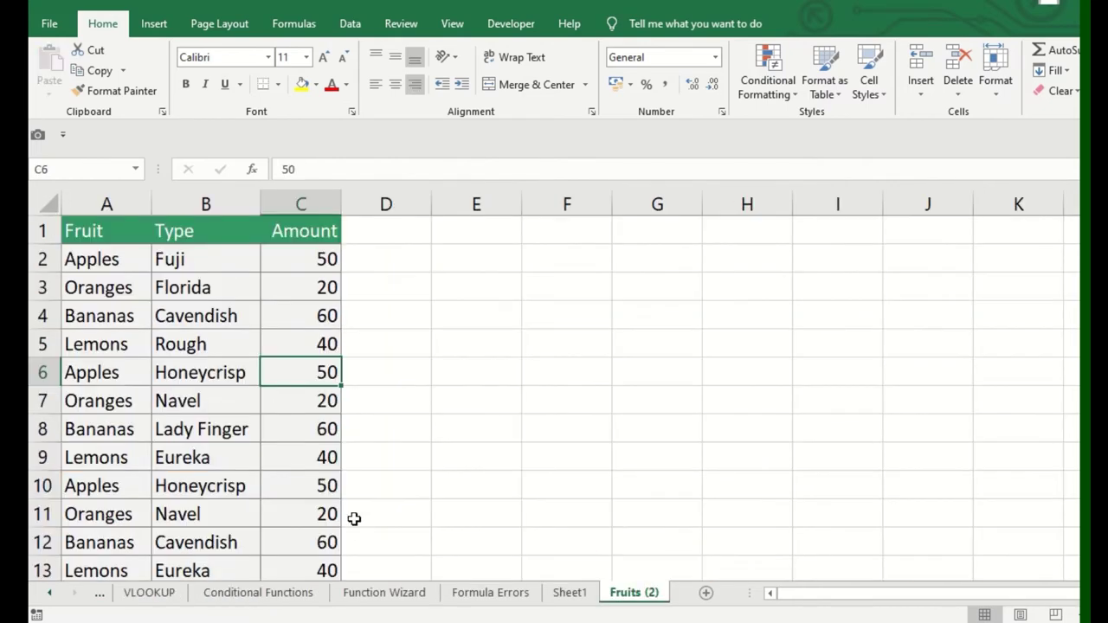
click(393, 373)
Browse Book1's sheets from Formula Errors back to VLOOKUP and forward to Sheet1
click(567, 594)
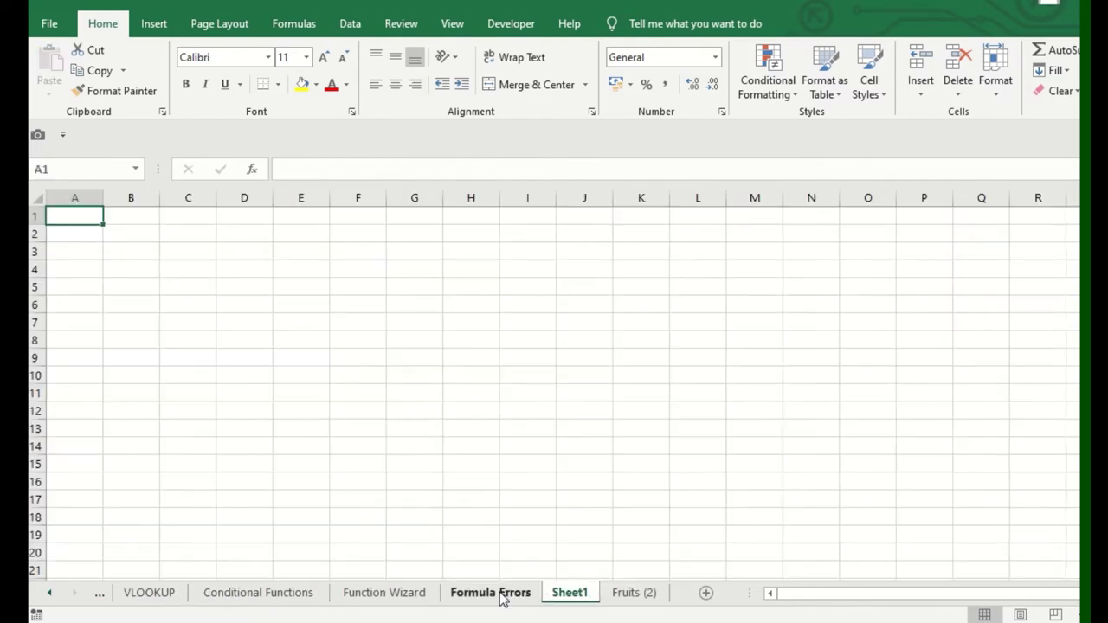
click(490, 594)
click(412, 594)
click(299, 594)
click(178, 594)
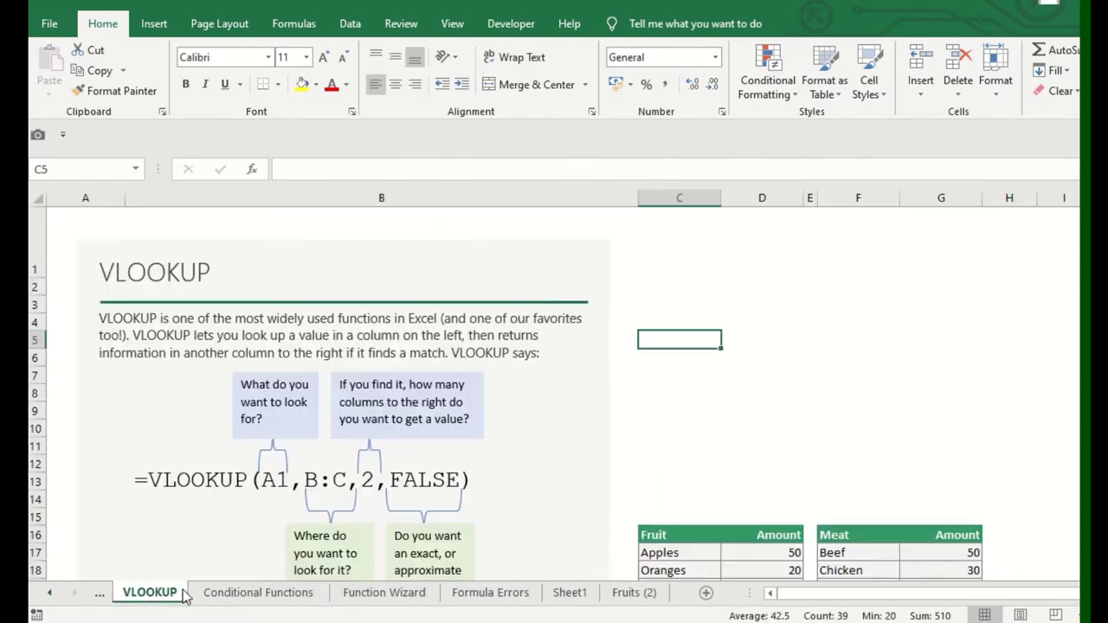
click(277, 596)
click(381, 594)
click(510, 595)
click(576, 596)
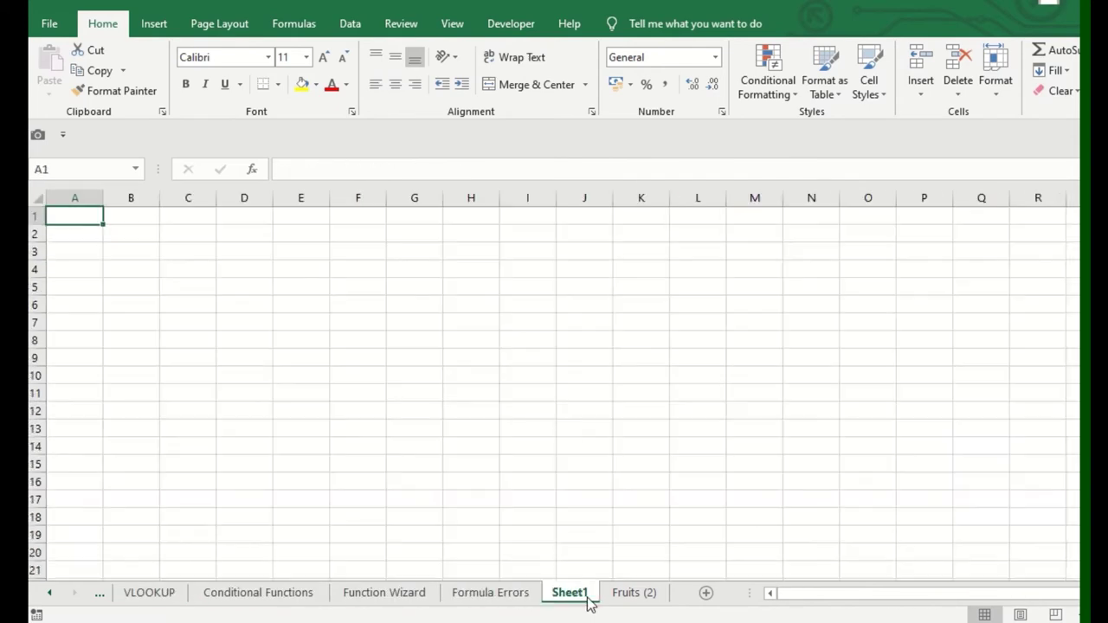
Check the moved Fruits (2) sheet, then Alt+Tab back to the Book2 workbook
click(631, 595)
click(296, 351)
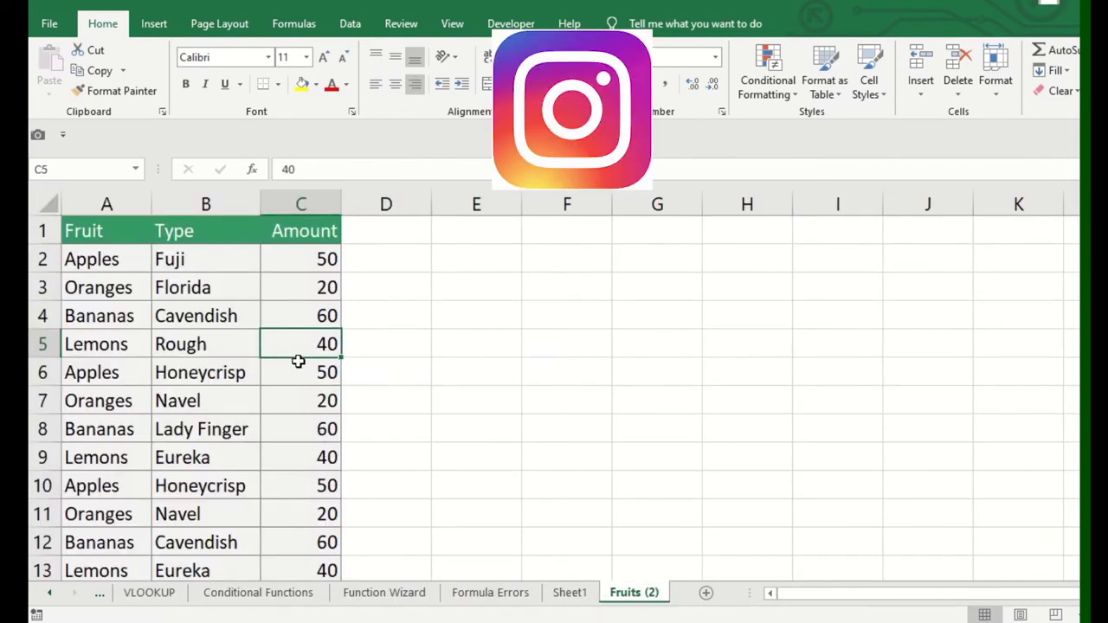
key(alt+Tab)
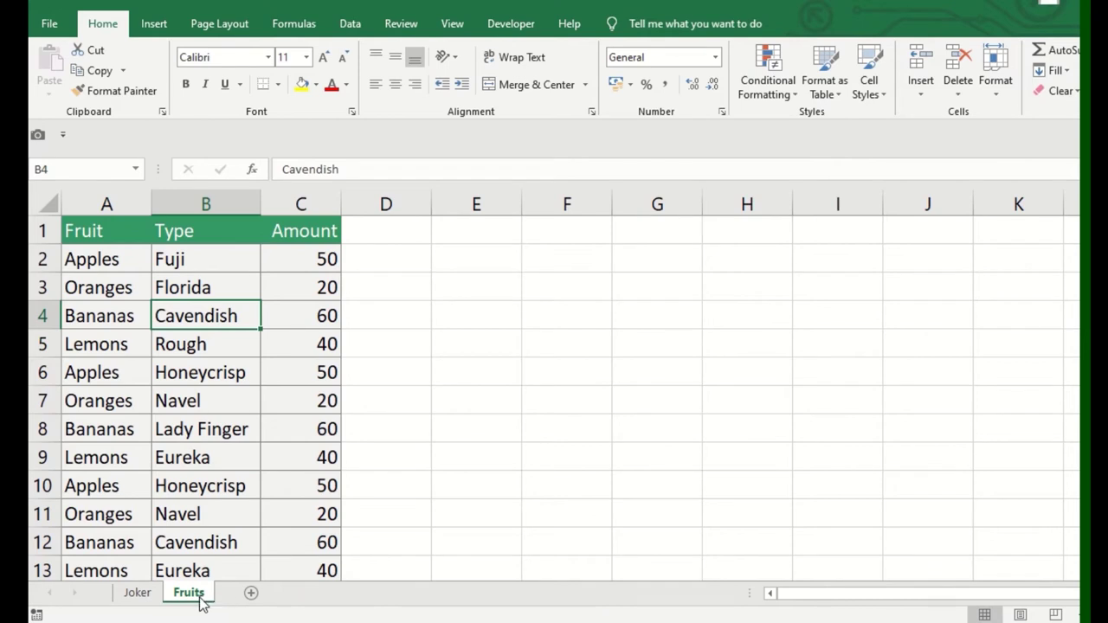
right_click(192, 595)
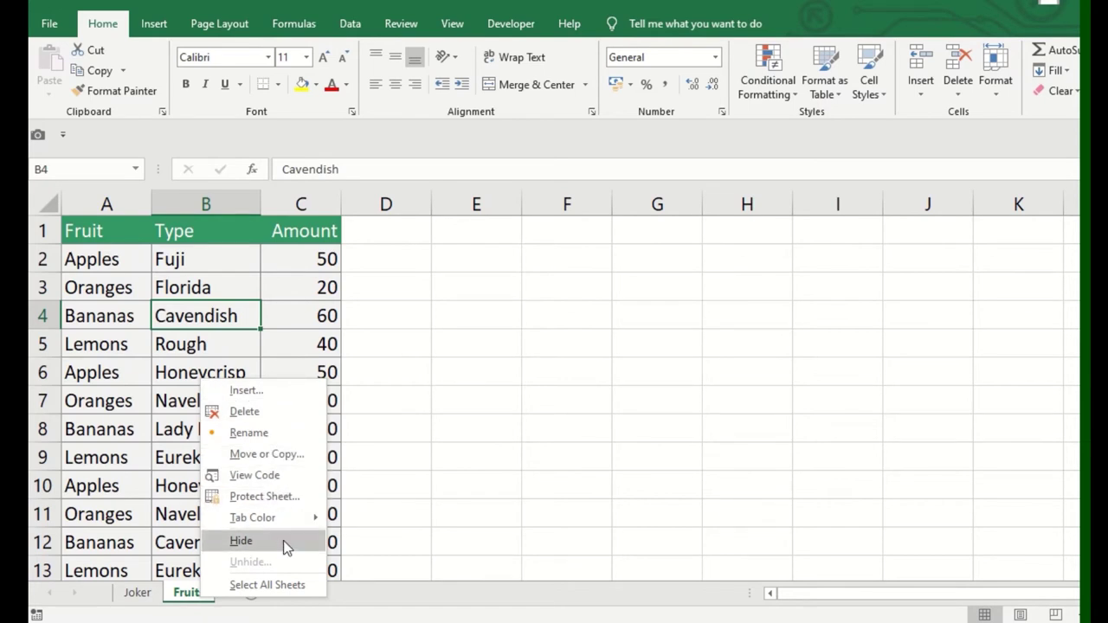
click(276, 474)
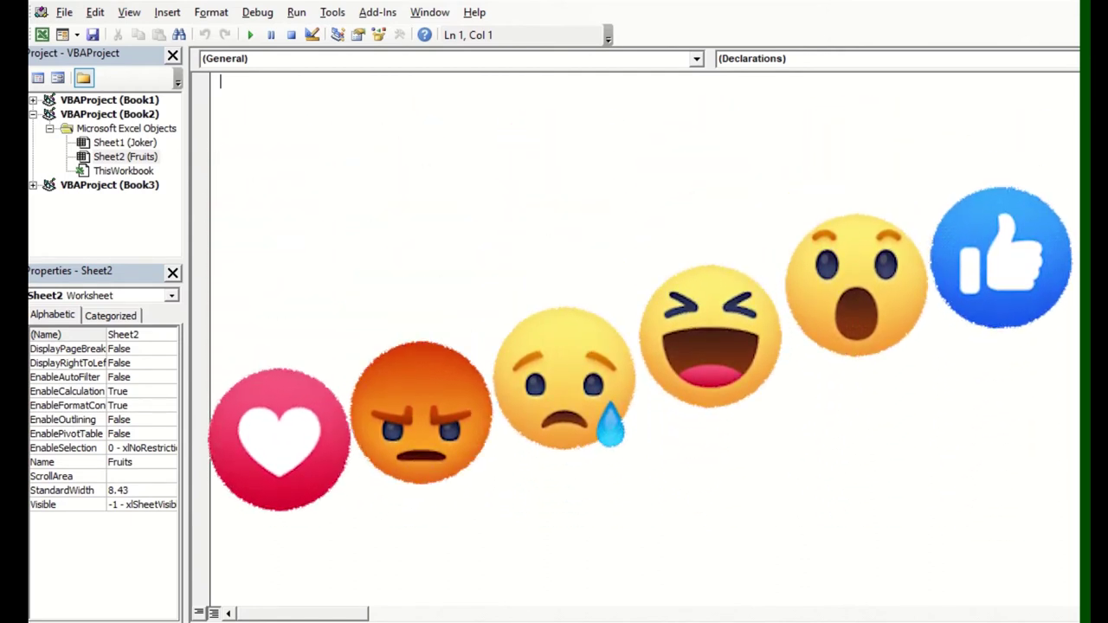
click(42, 37)
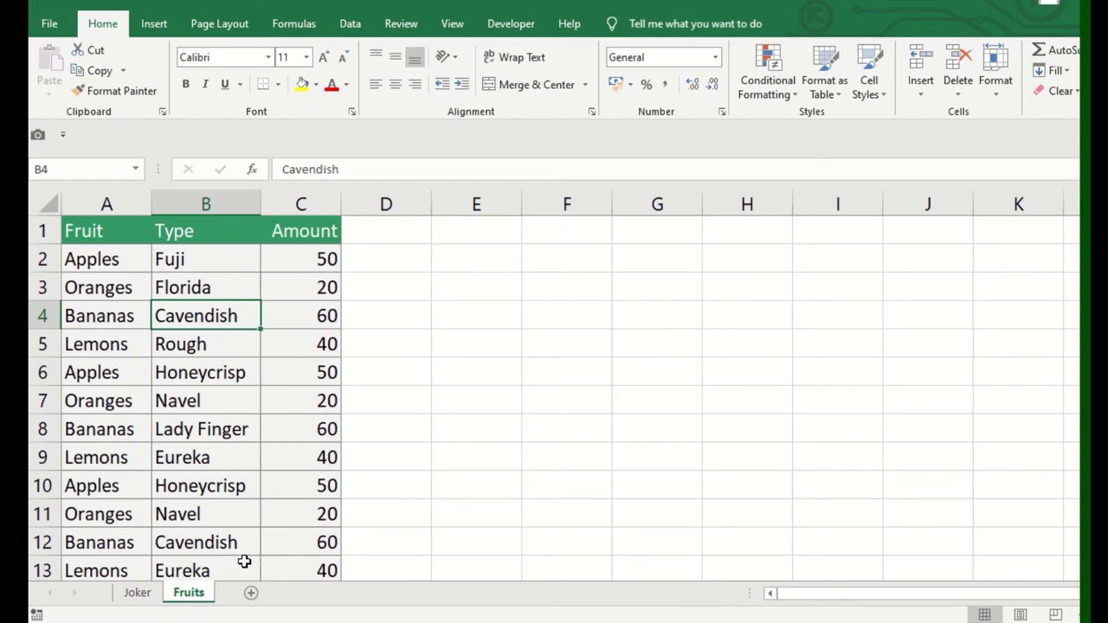
right_click(200, 605)
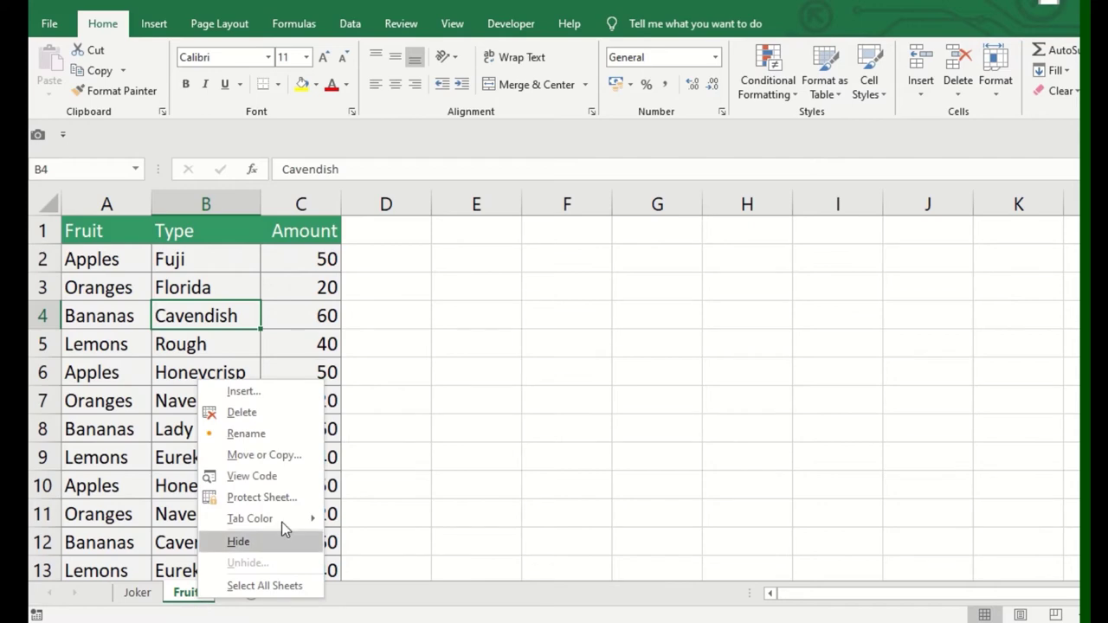
click(264, 479)
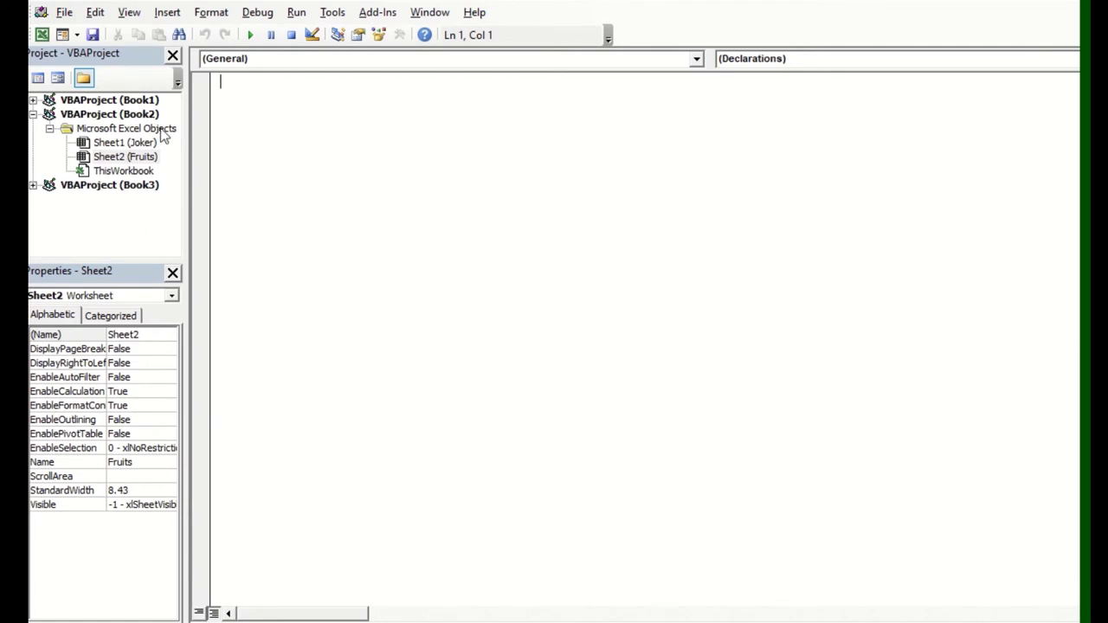
click(42, 35)
click(443, 543)
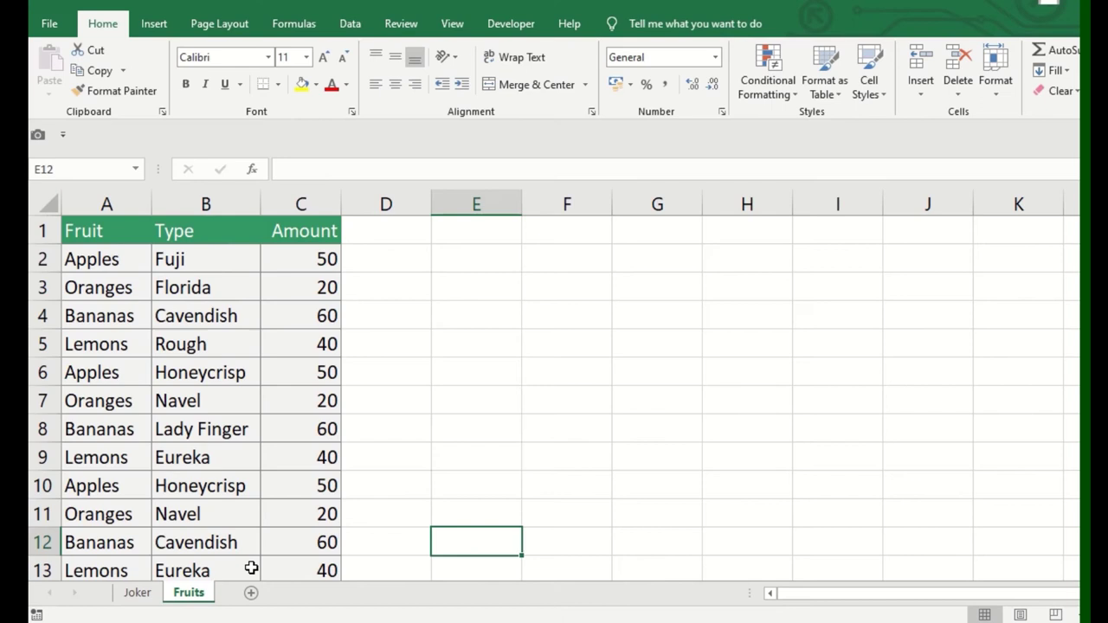
Hyperlink cell C6 (value 50) to the existing file ppt2558.pptm in Documents
right_click(205, 604)
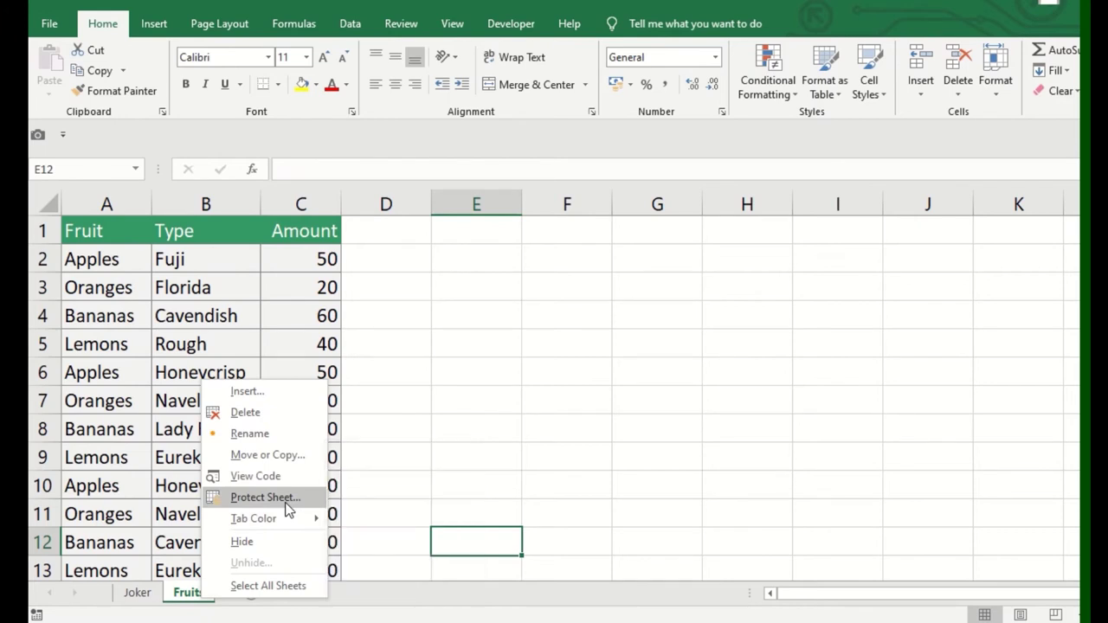
click(408, 406)
click(329, 367)
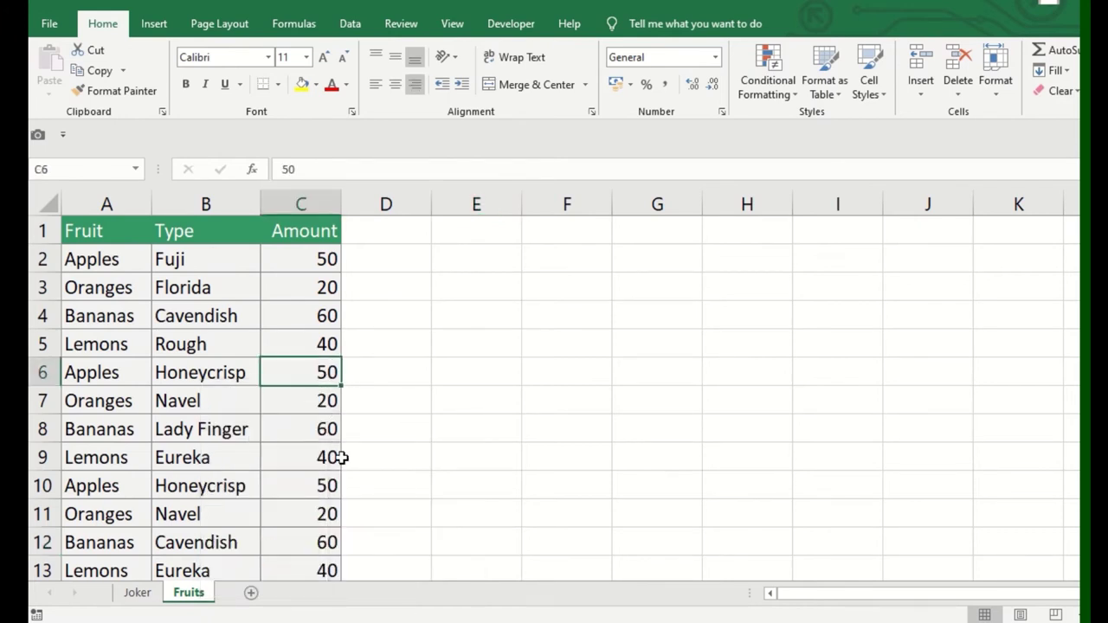
key(ctrl+k)
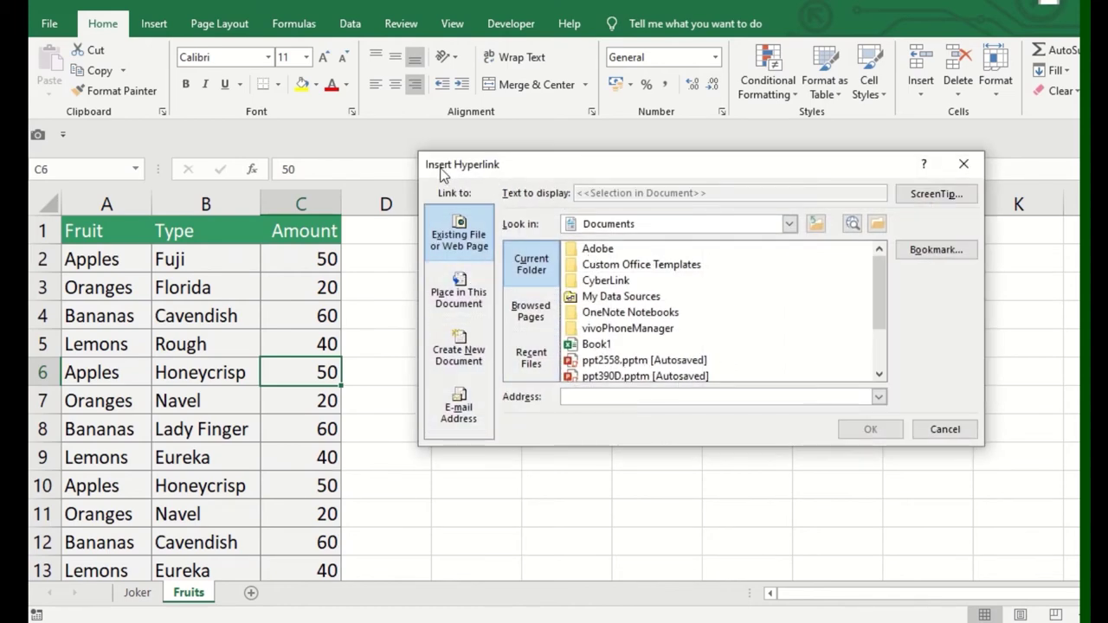
click(953, 428)
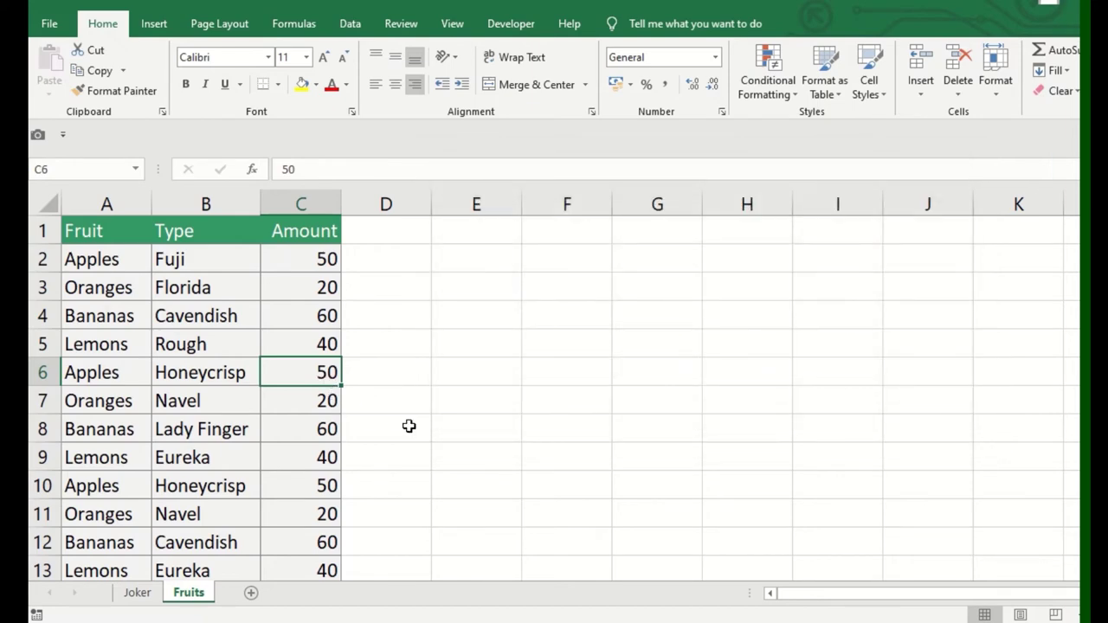
key(ctrl+k)
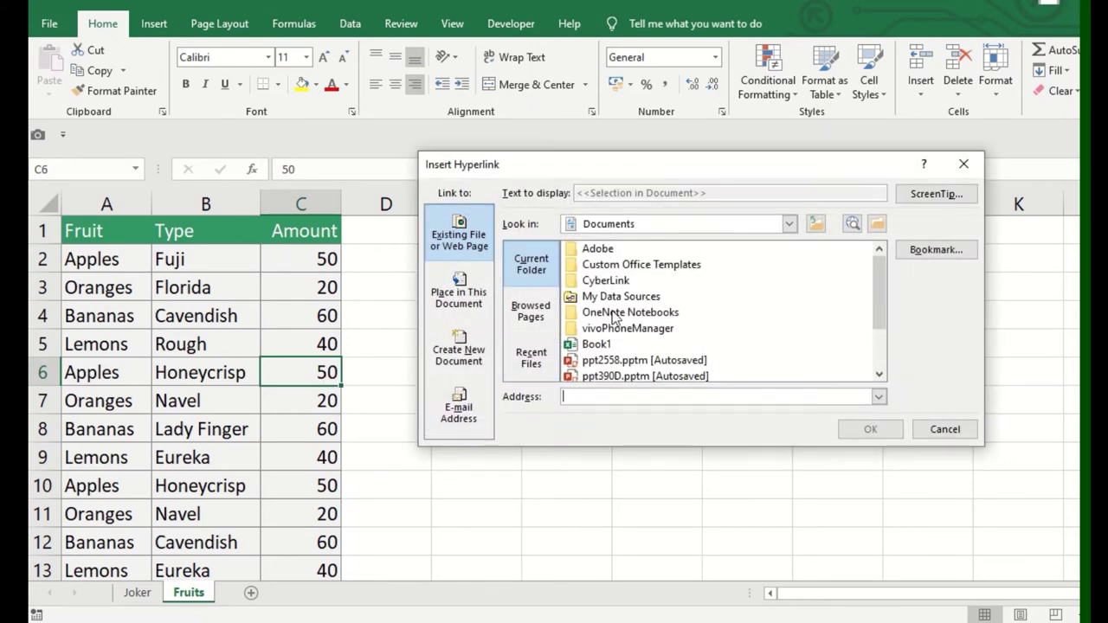
click(478, 296)
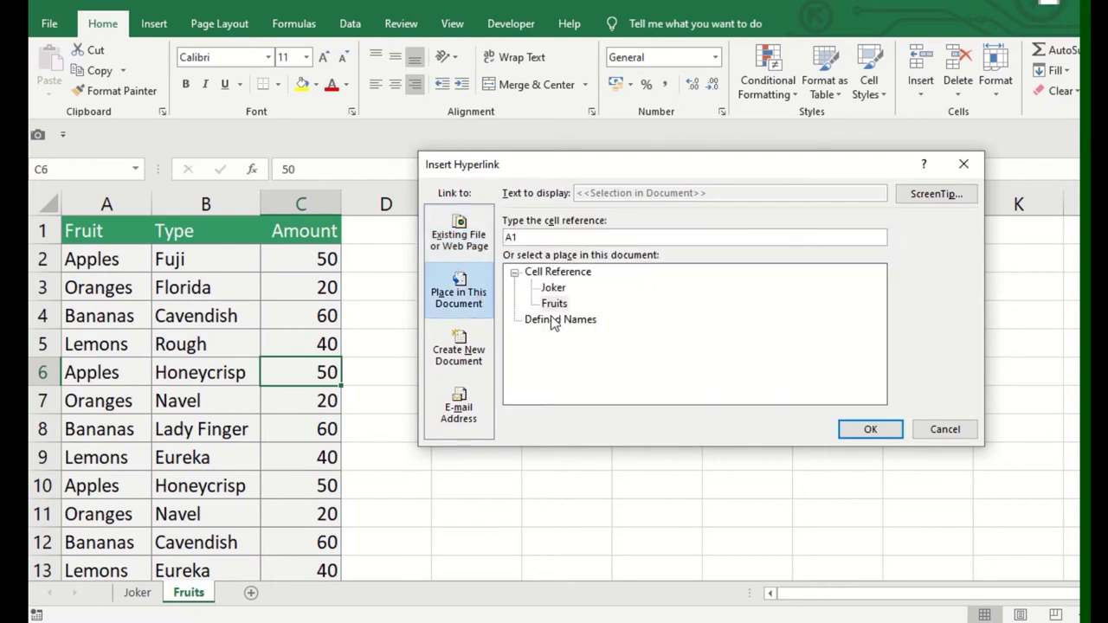
click(461, 236)
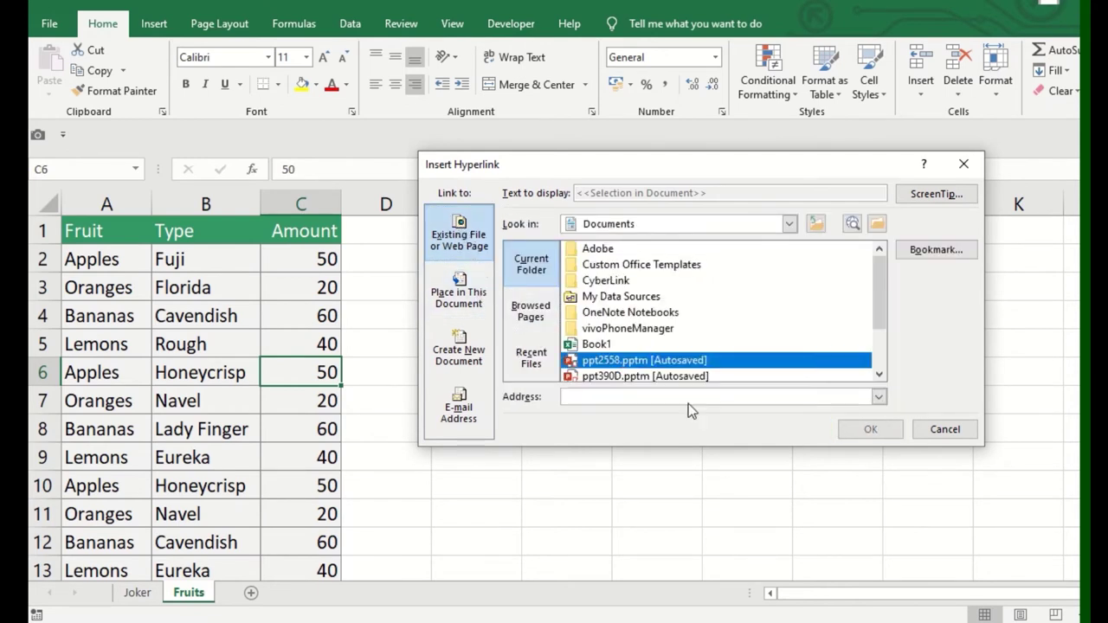
click(871, 429)
click(443, 397)
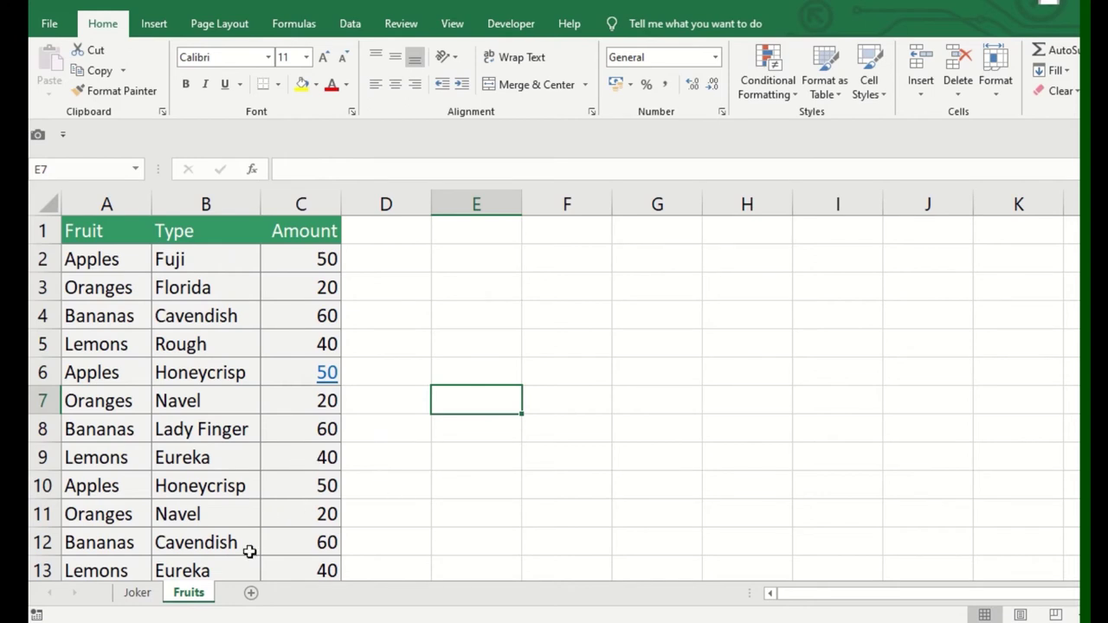
Password-protect the Fruits sheet, still allowing cell selection and hyperlink insertion
right_click(196, 604)
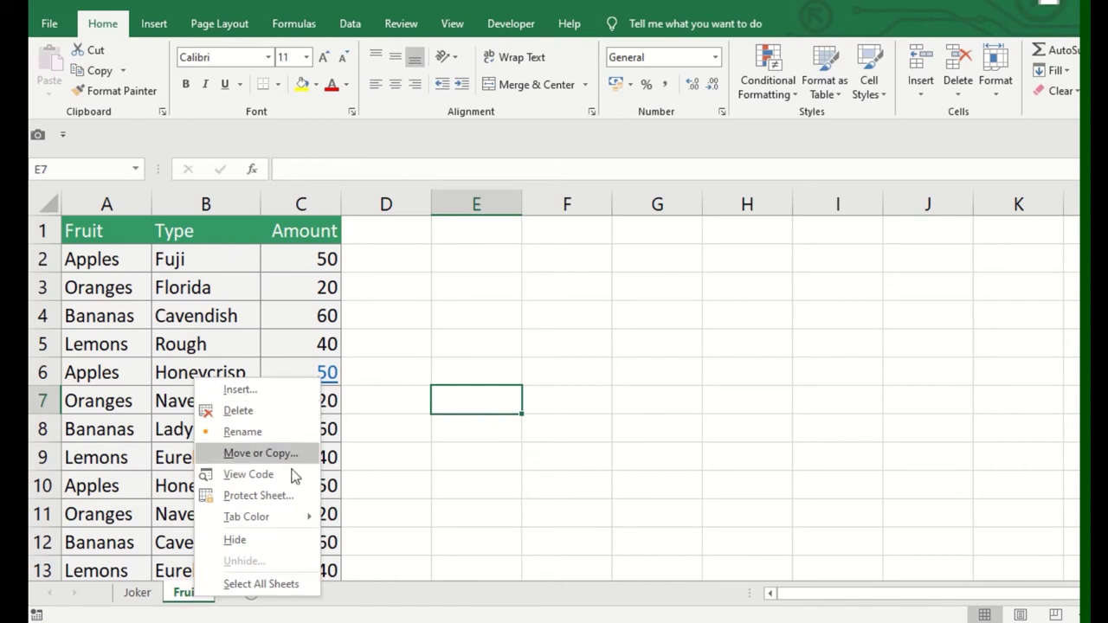
click(286, 506)
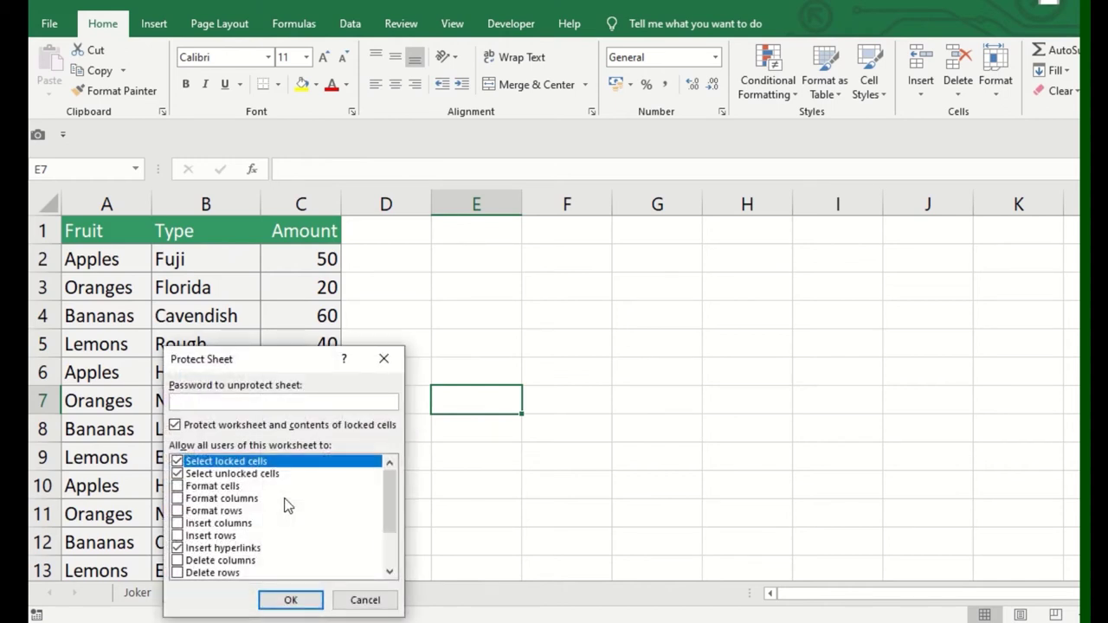
click(232, 549)
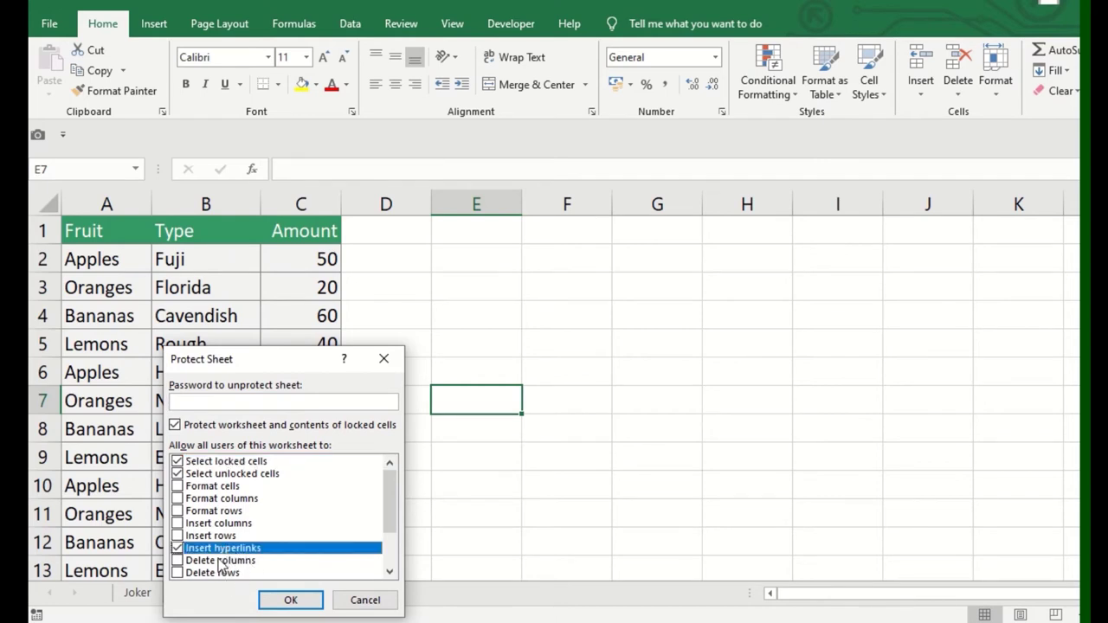
click(228, 403)
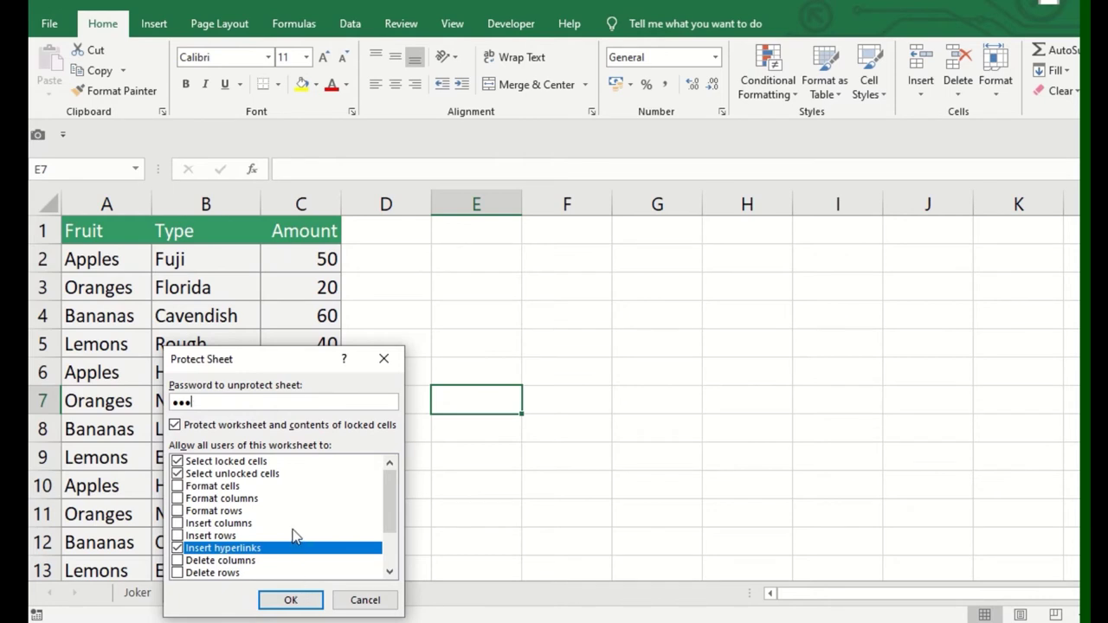
click(291, 600)
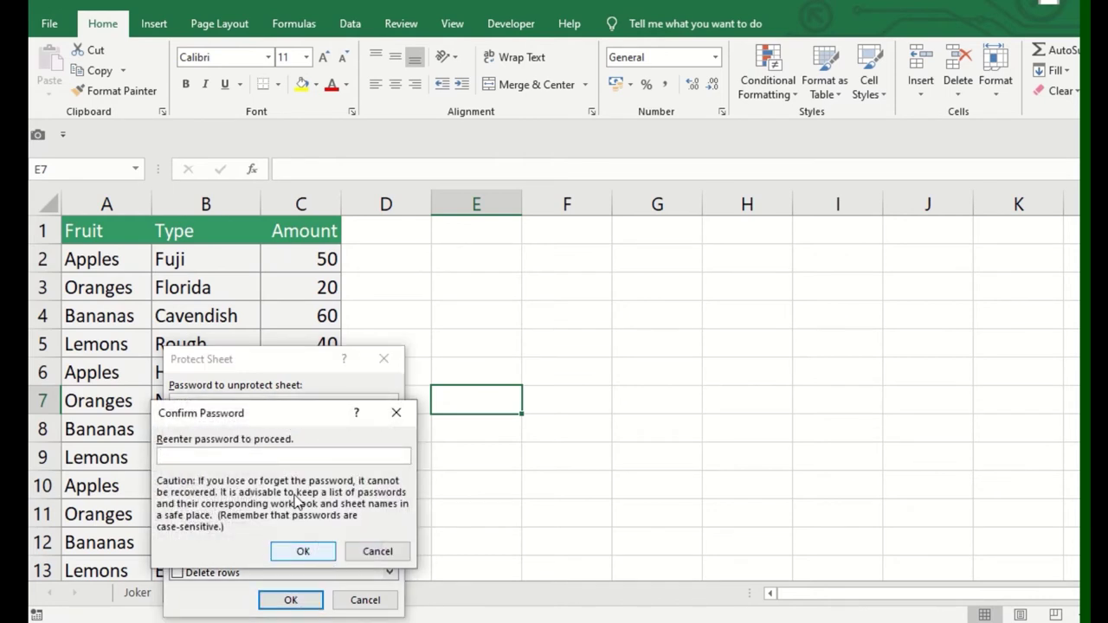
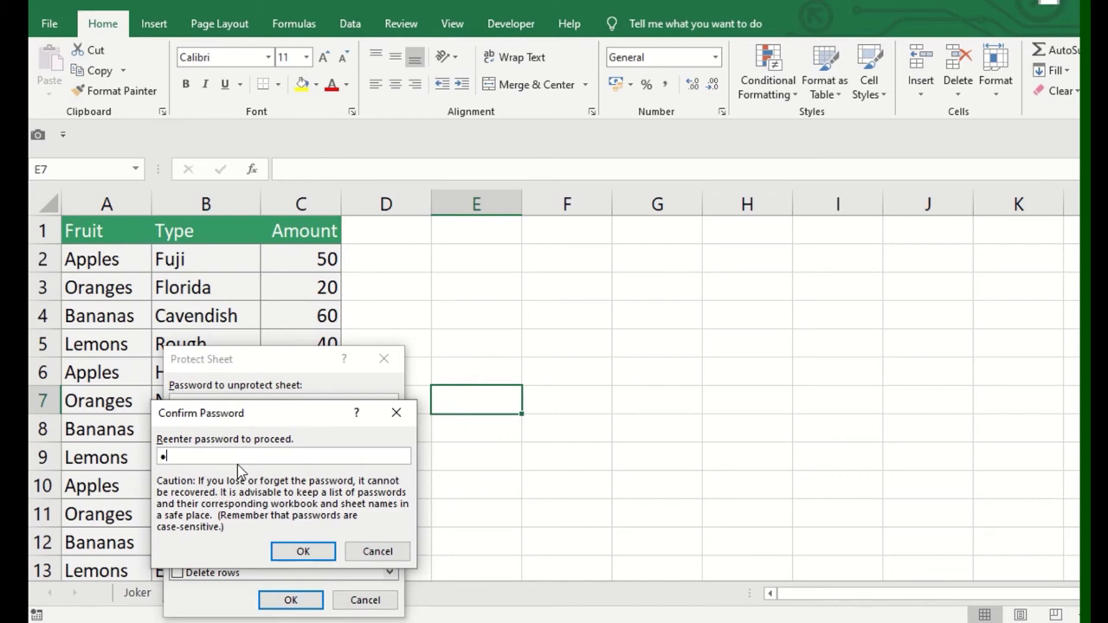
click(310, 548)
click(373, 424)
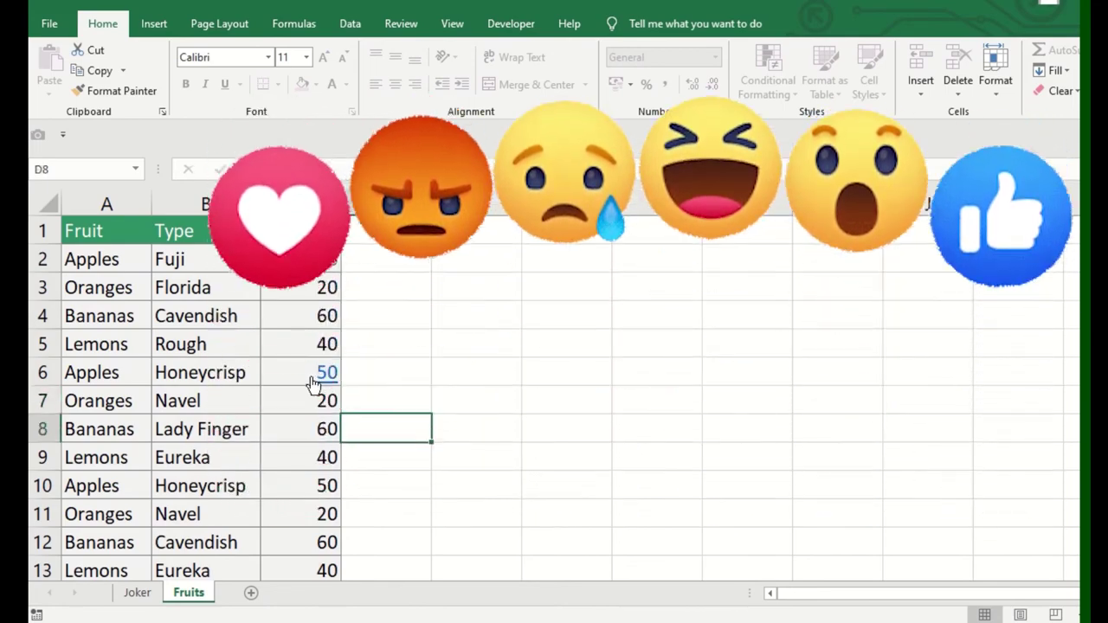
Check that the protected Fruits sheet blocks cell edits and Insert commands
click(386, 486)
click(300, 401)
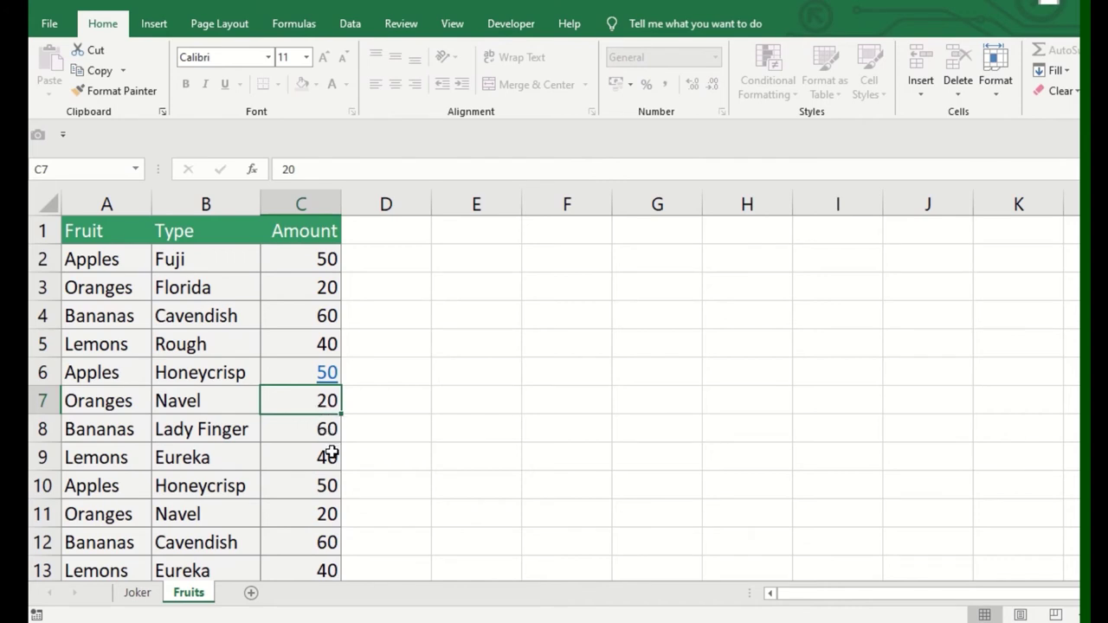
click(459, 412)
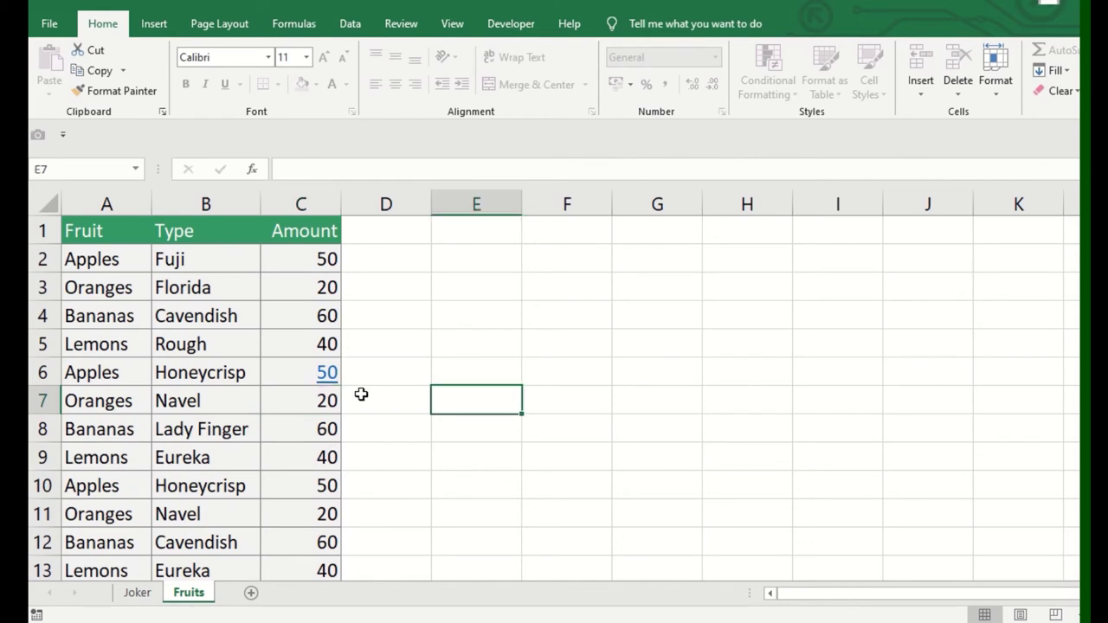
click(324, 408)
click(154, 24)
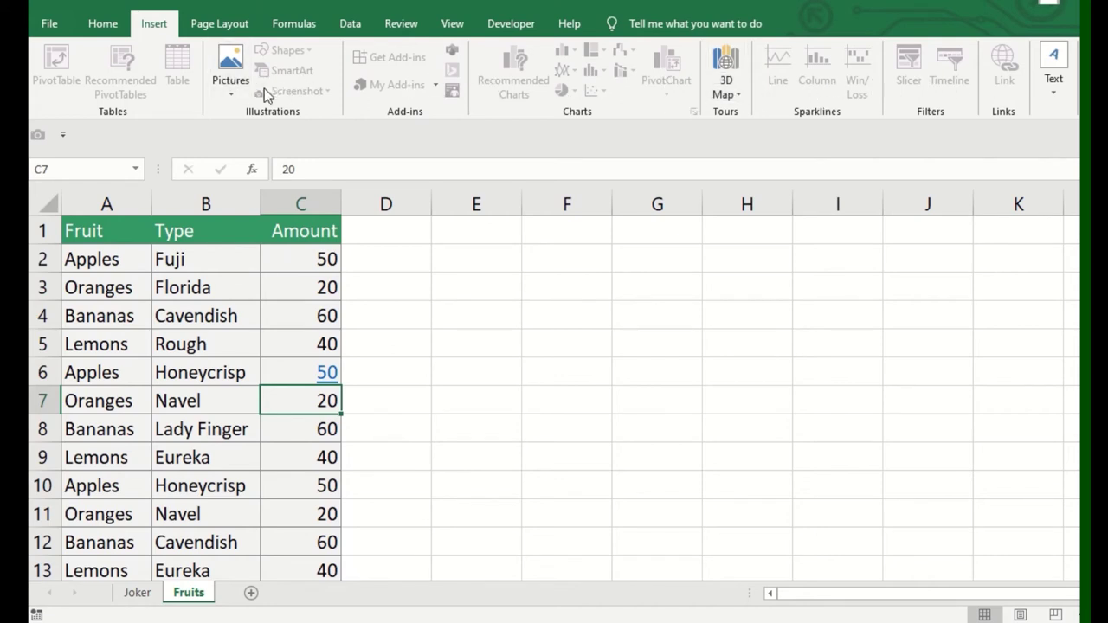
click(274, 257)
click(277, 287)
click(280, 313)
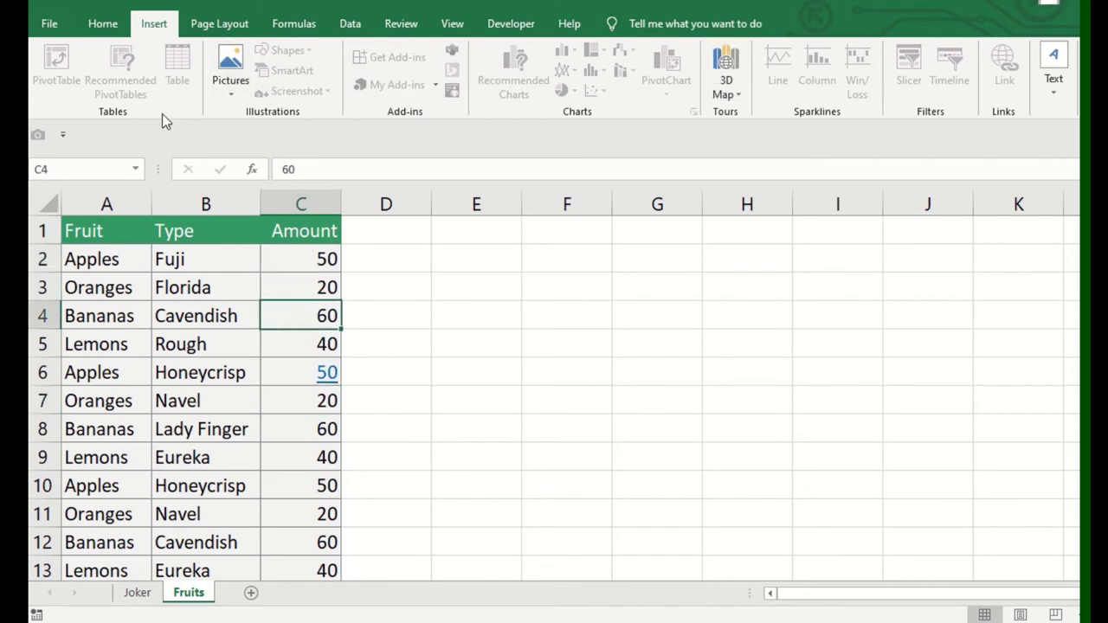
click(102, 23)
click(153, 29)
Unprotect the Fruits sheet by entering its password
right_click(192, 600)
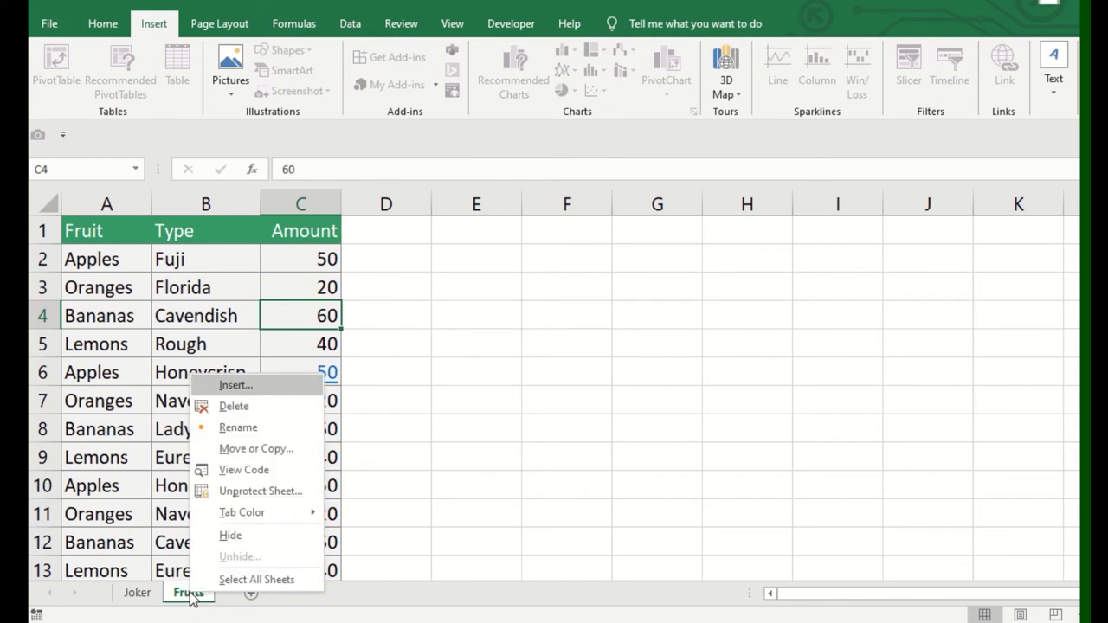
mouse_move(271, 512)
click(273, 492)
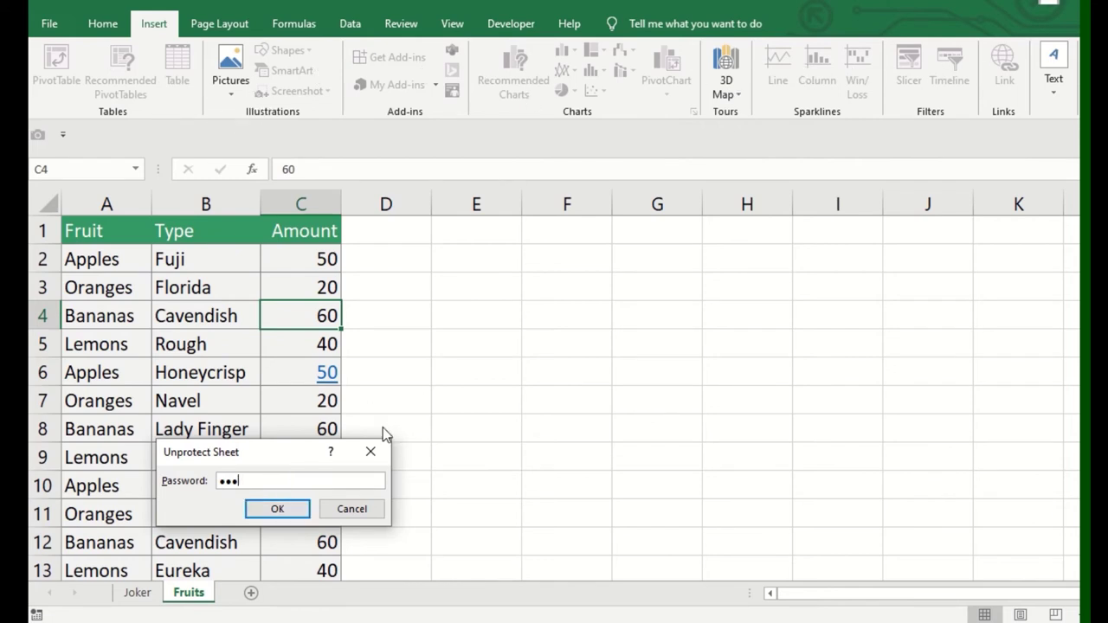
click(277, 517)
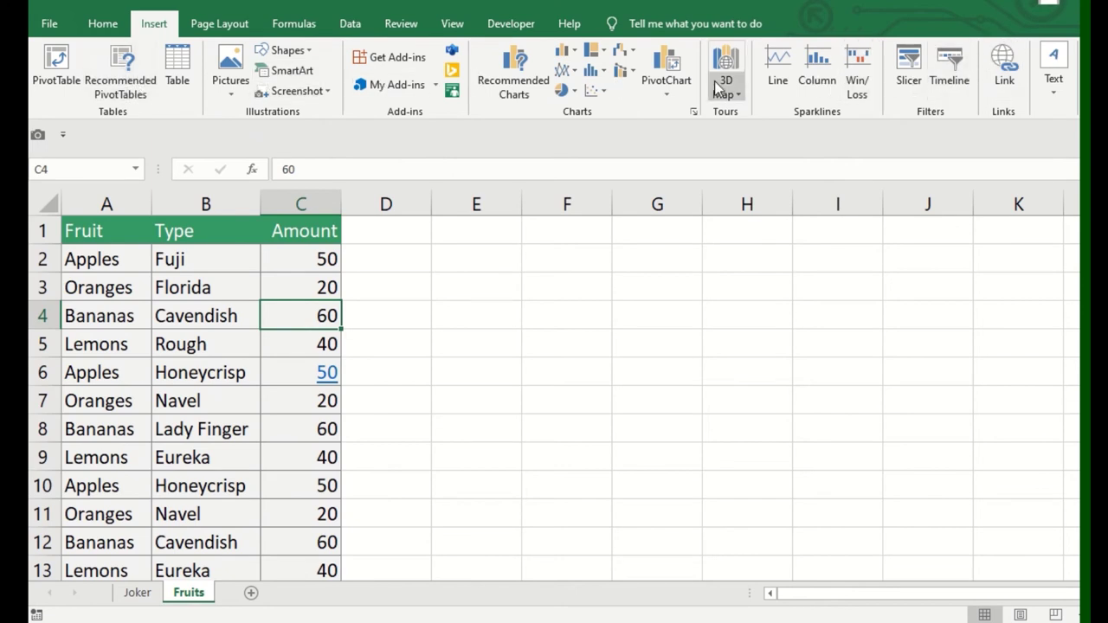
click(222, 25)
click(161, 24)
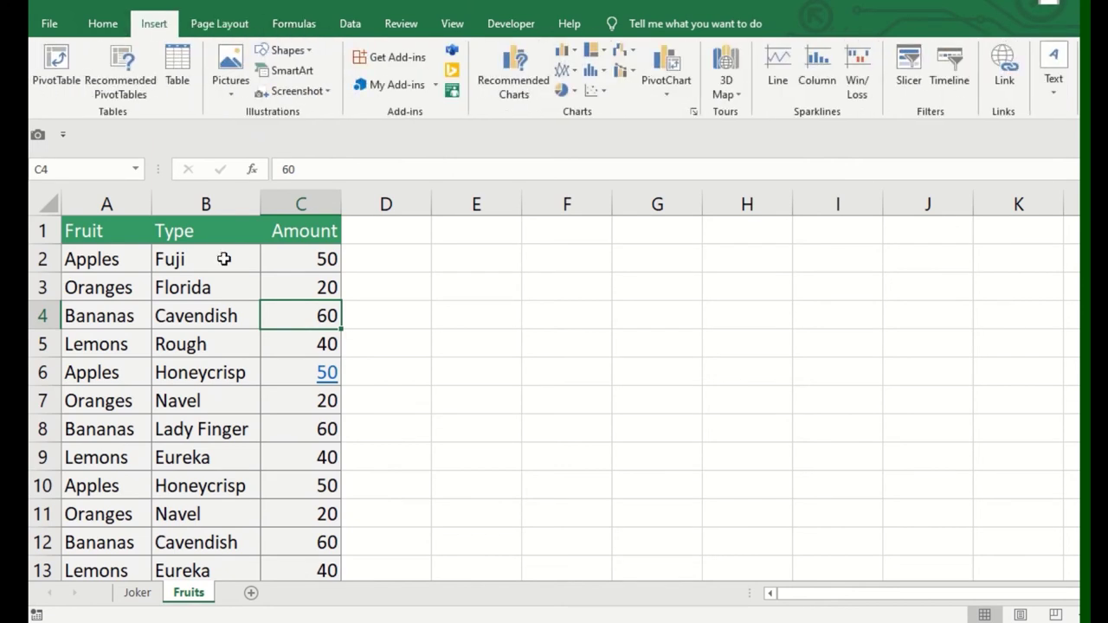
click(291, 424)
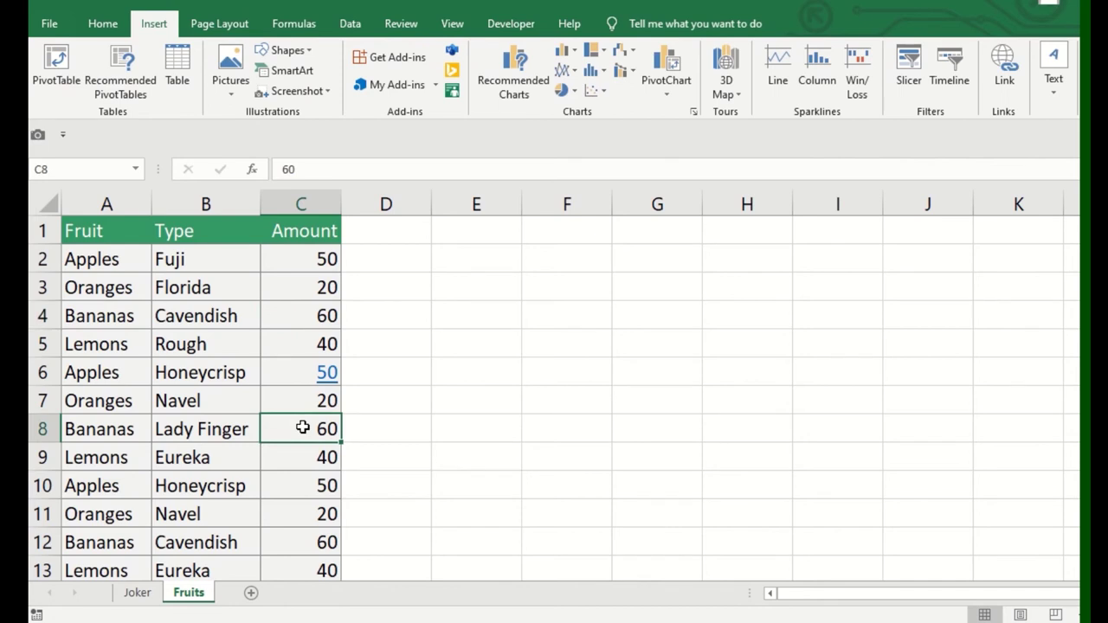
key(ctrl+k)
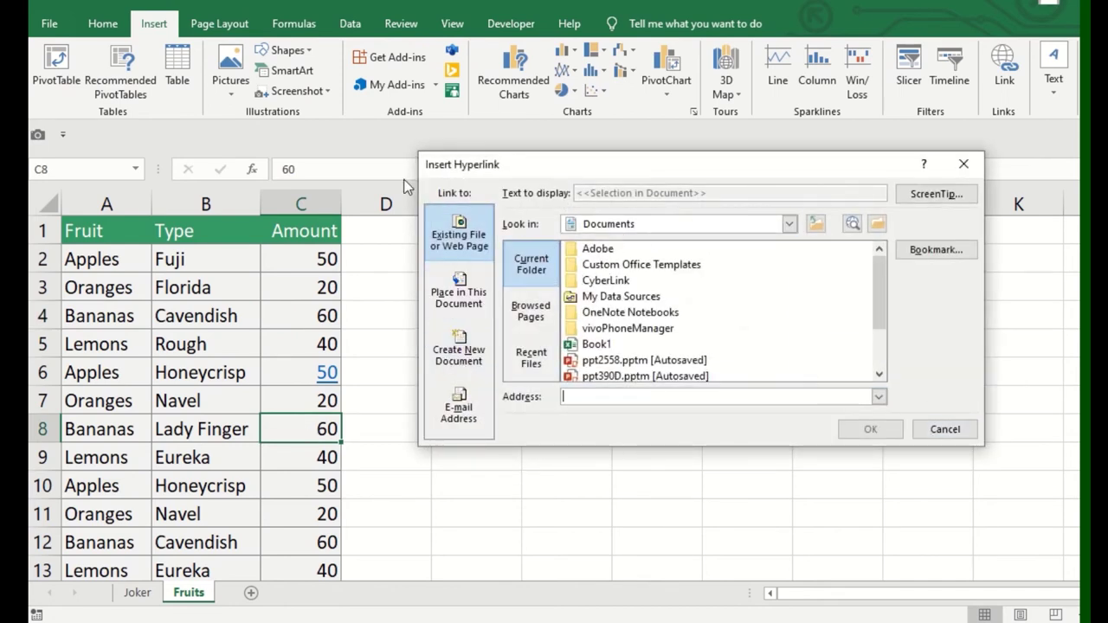
drag(427, 172, 488, 171)
click(1007, 427)
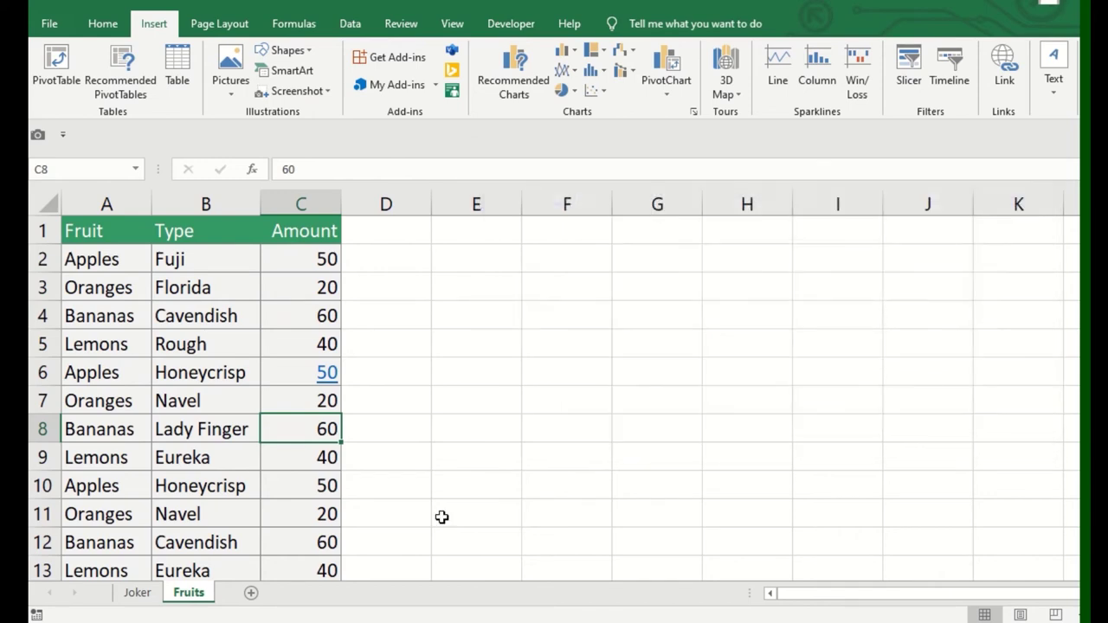
right_click(192, 594)
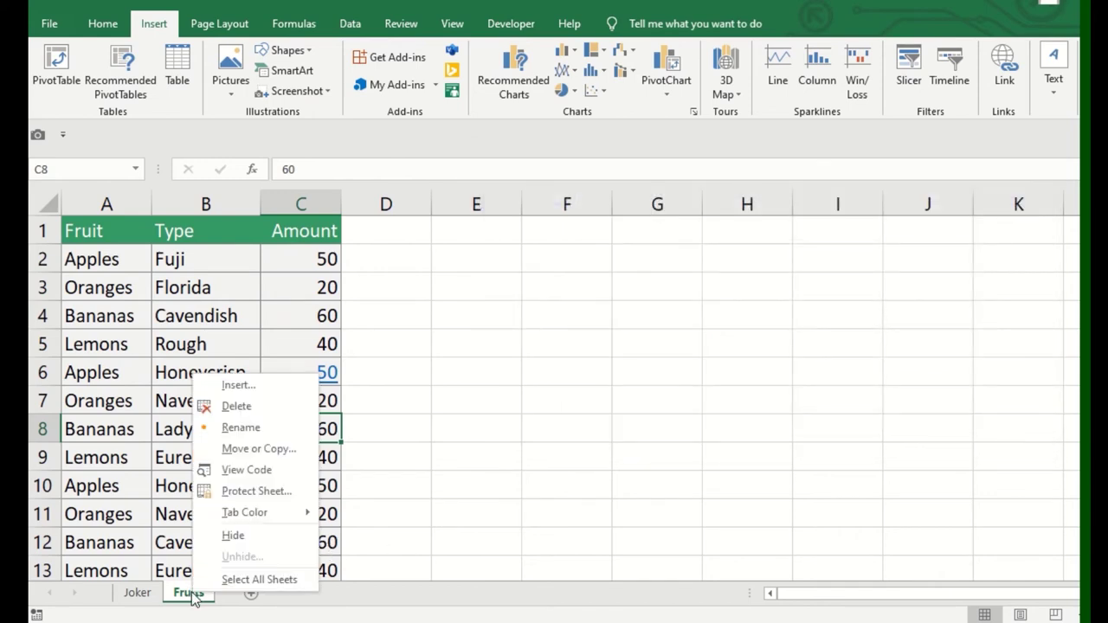
click(278, 491)
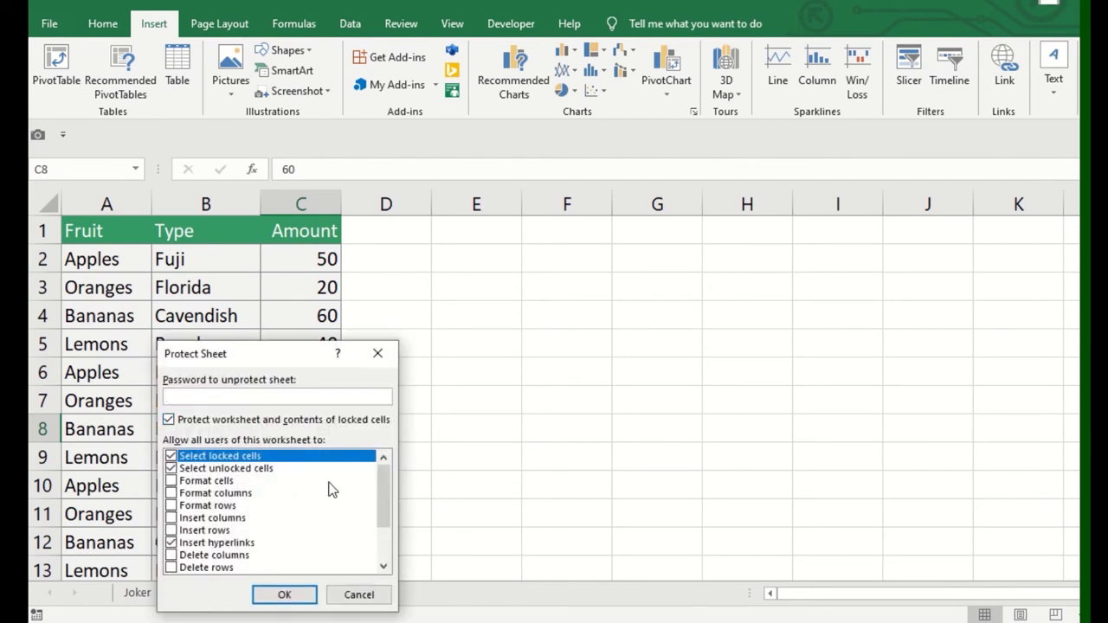
drag(383, 477, 389, 523)
scroll(260, 519, up, 1)
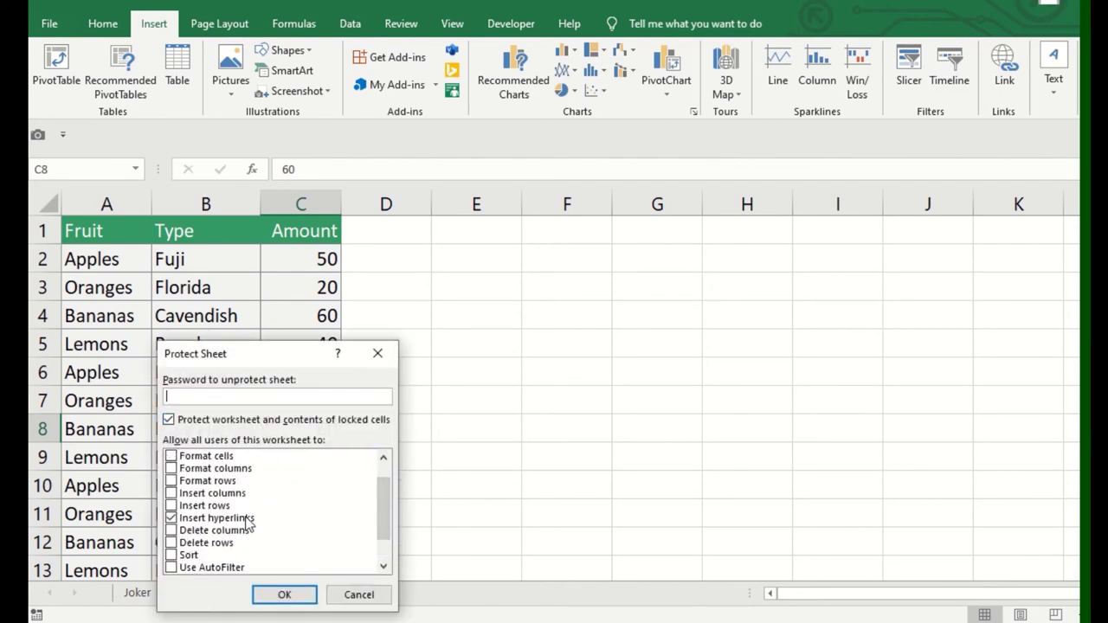
scroll(233, 511, up, 1)
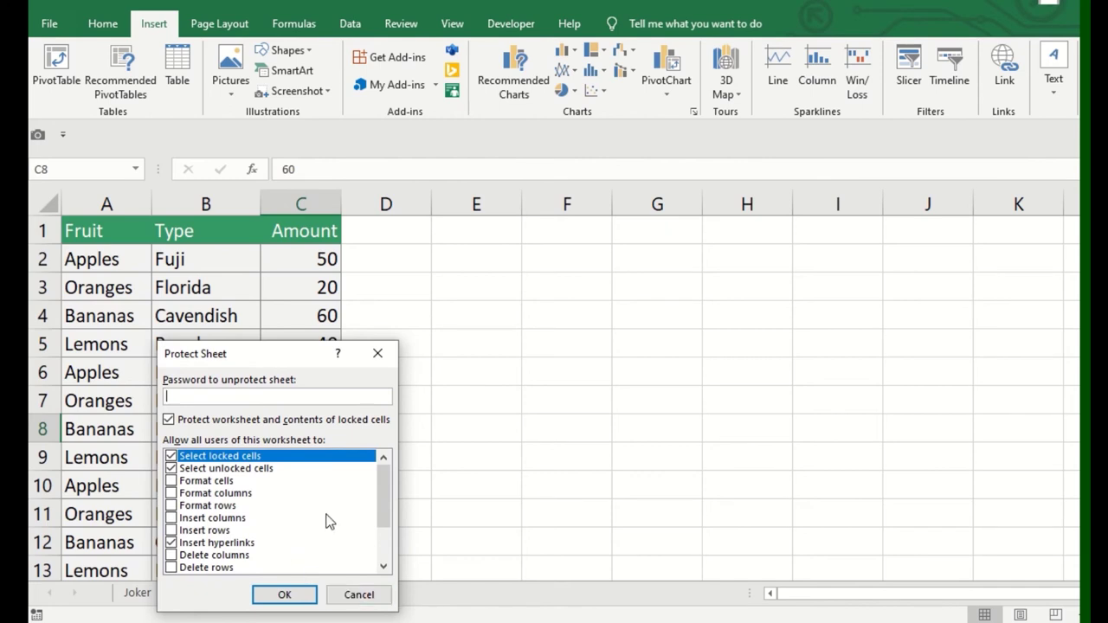
click(354, 594)
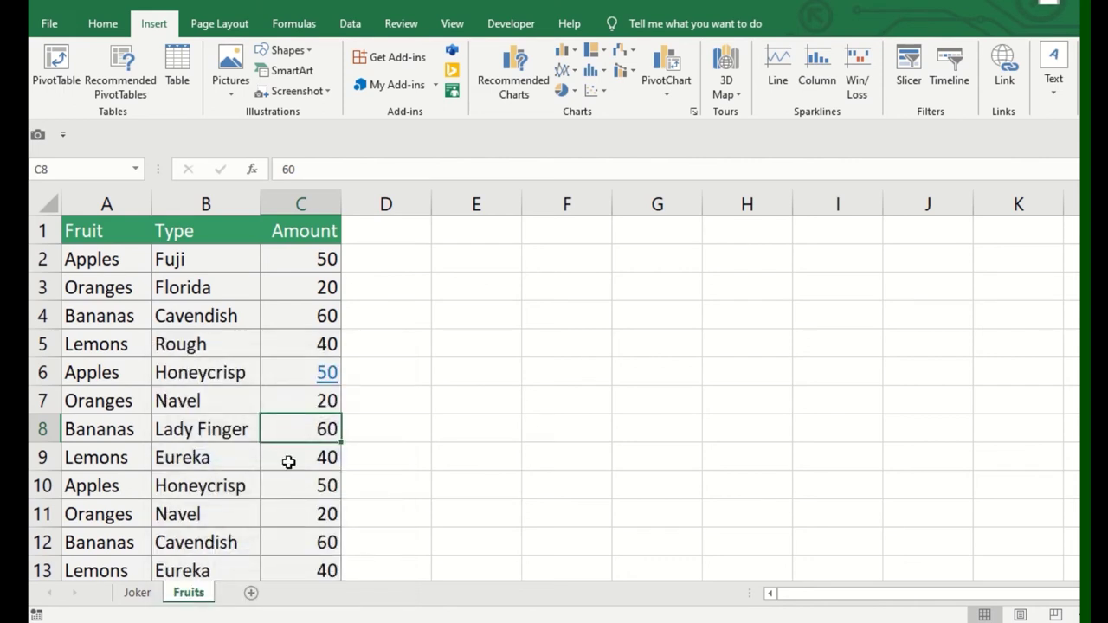
click(289, 461)
right_click(189, 594)
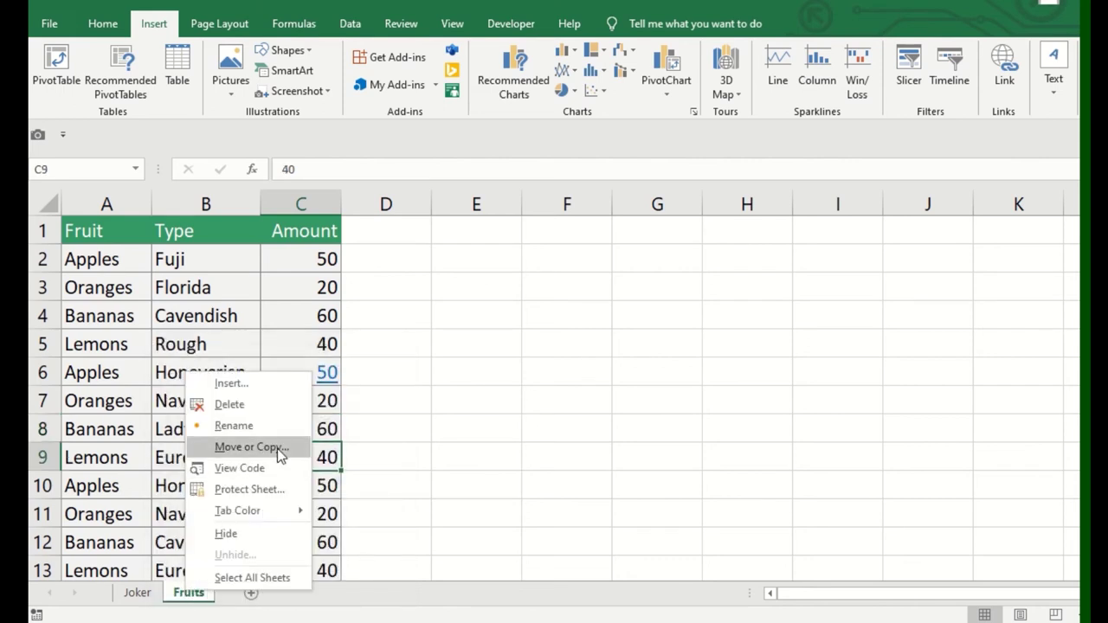
mouse_move(267, 519)
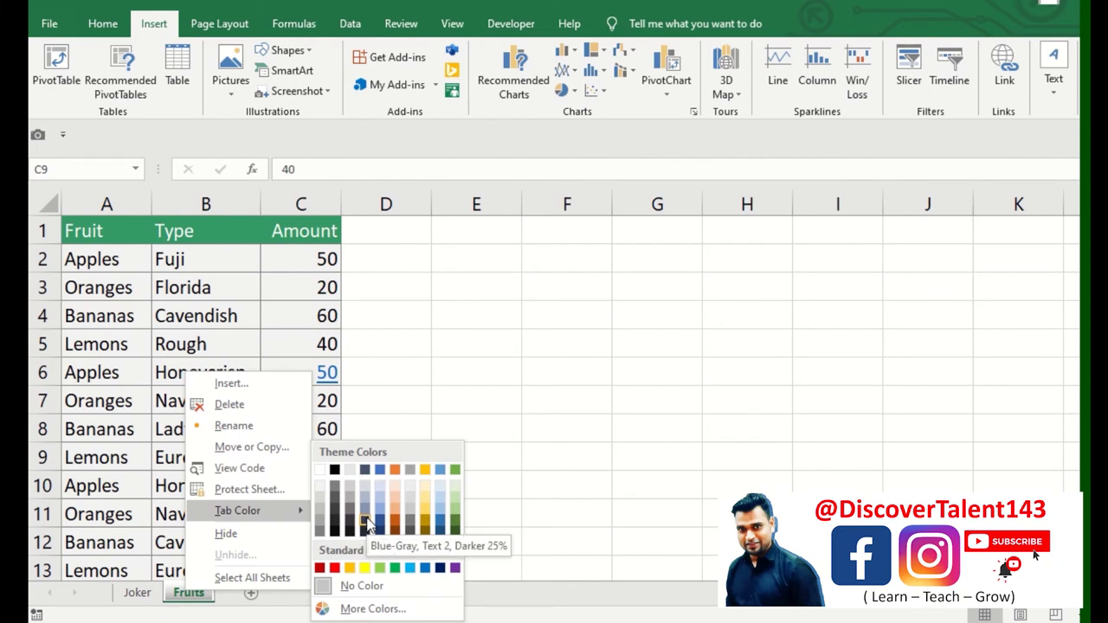
click(367, 524)
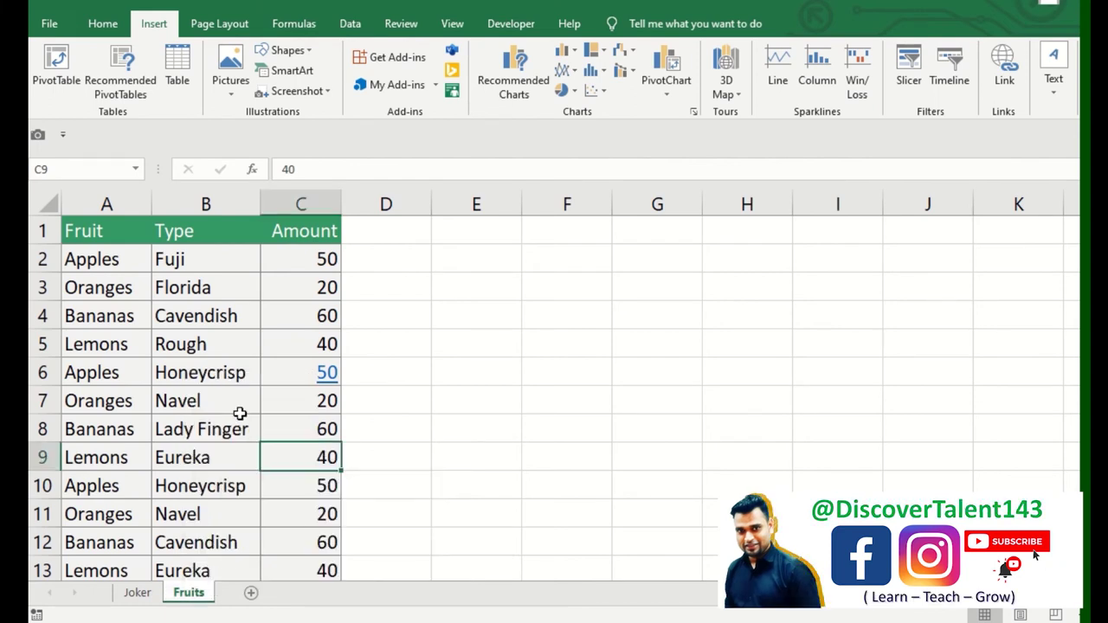
click(479, 398)
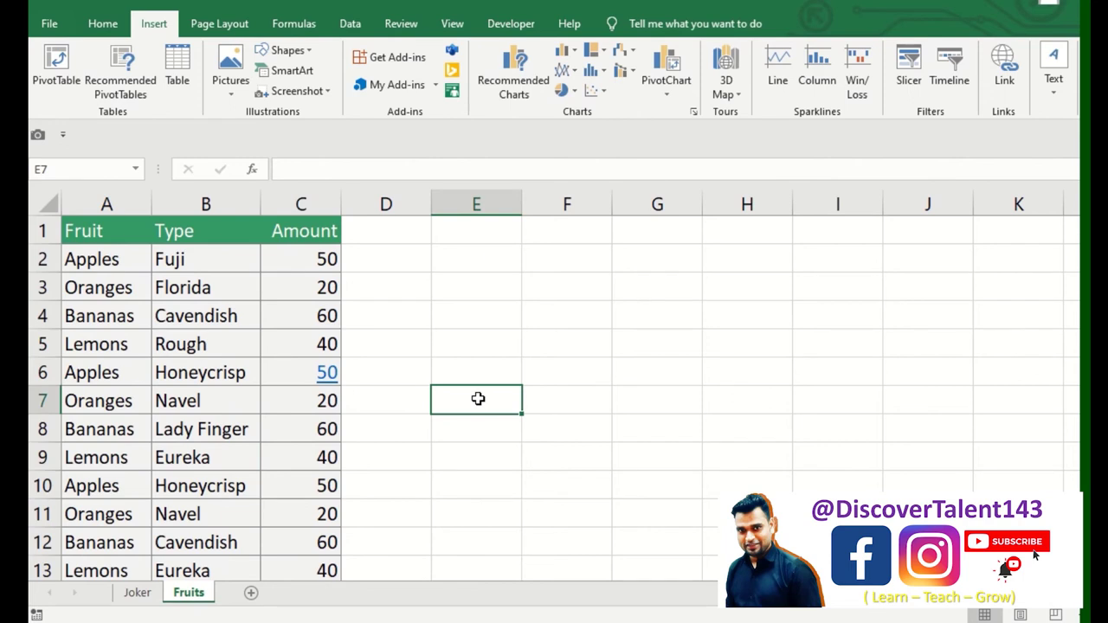
Create five new blank worksheets, Sheet6 through Sheet10, after Fruits
click(251, 594)
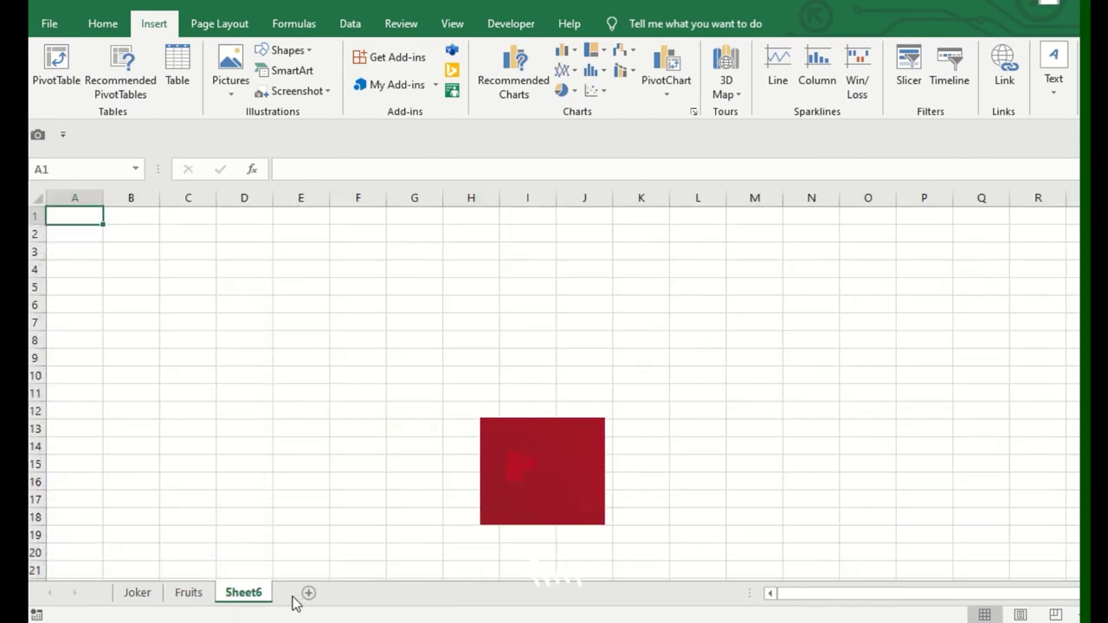
click(308, 594)
click(362, 594)
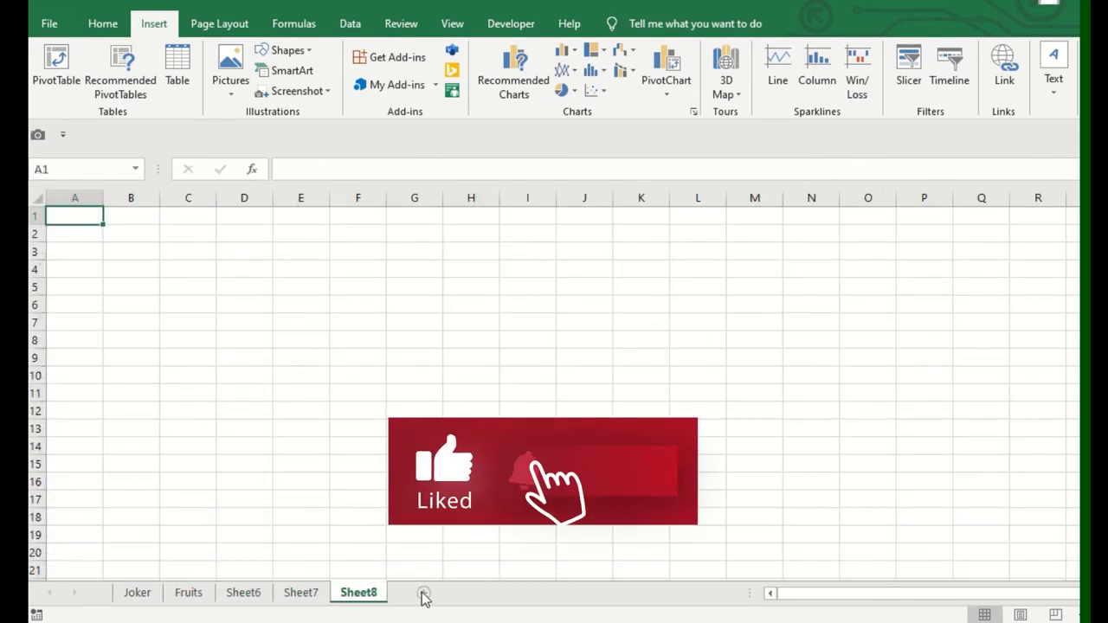
click(424, 594)
click(477, 594)
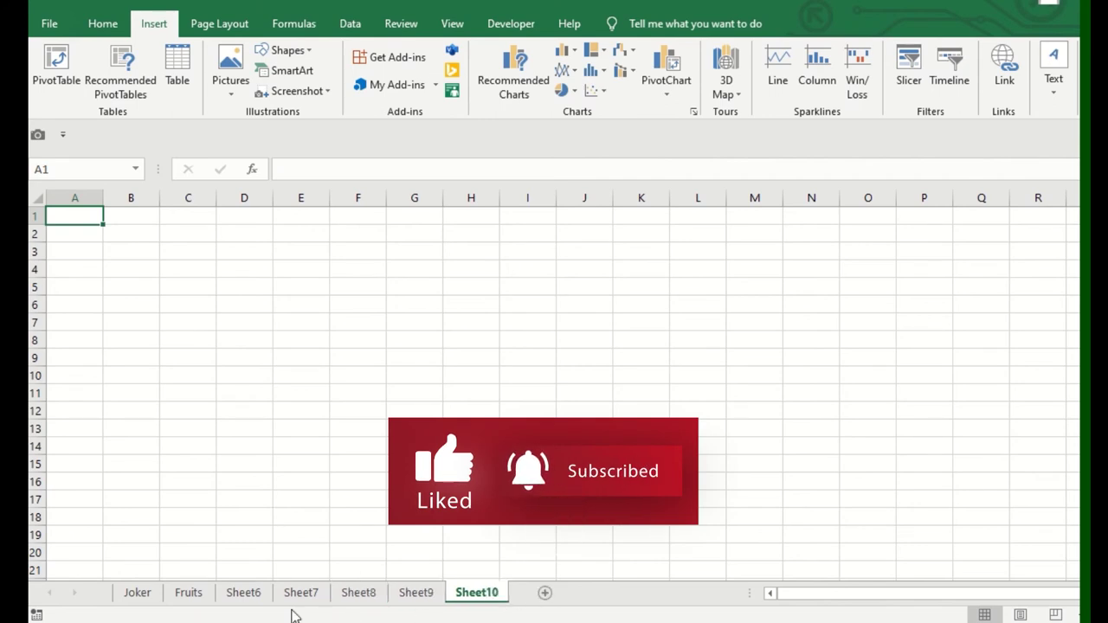
Browse from Fruits through the new sheets, ending on blank Sheet8
click(188, 596)
click(238, 598)
click(312, 598)
click(398, 598)
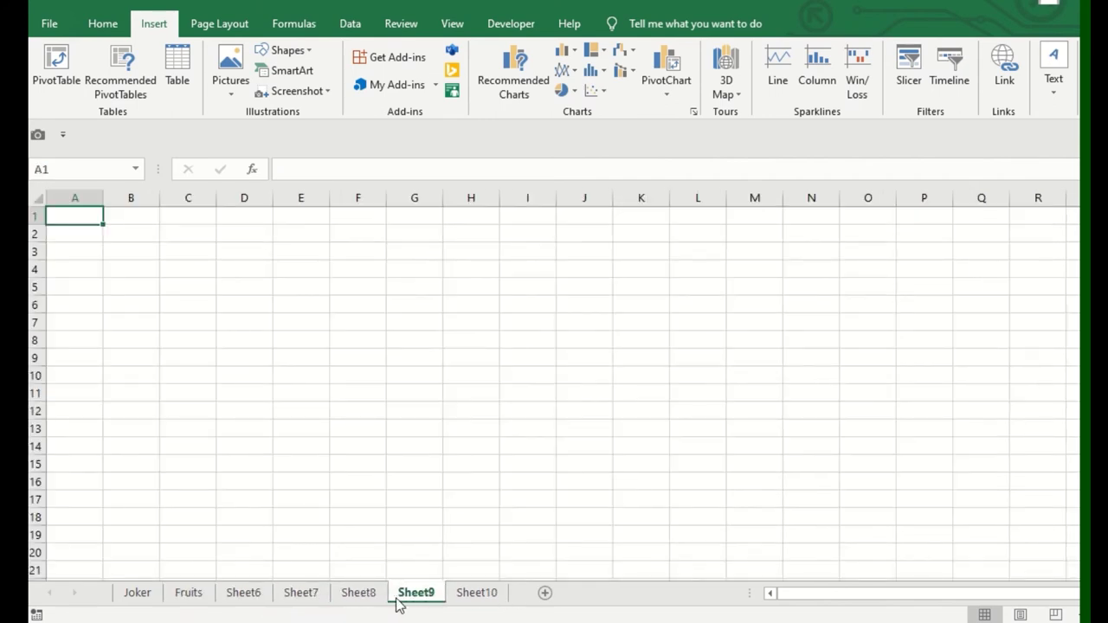
click(249, 599)
click(346, 599)
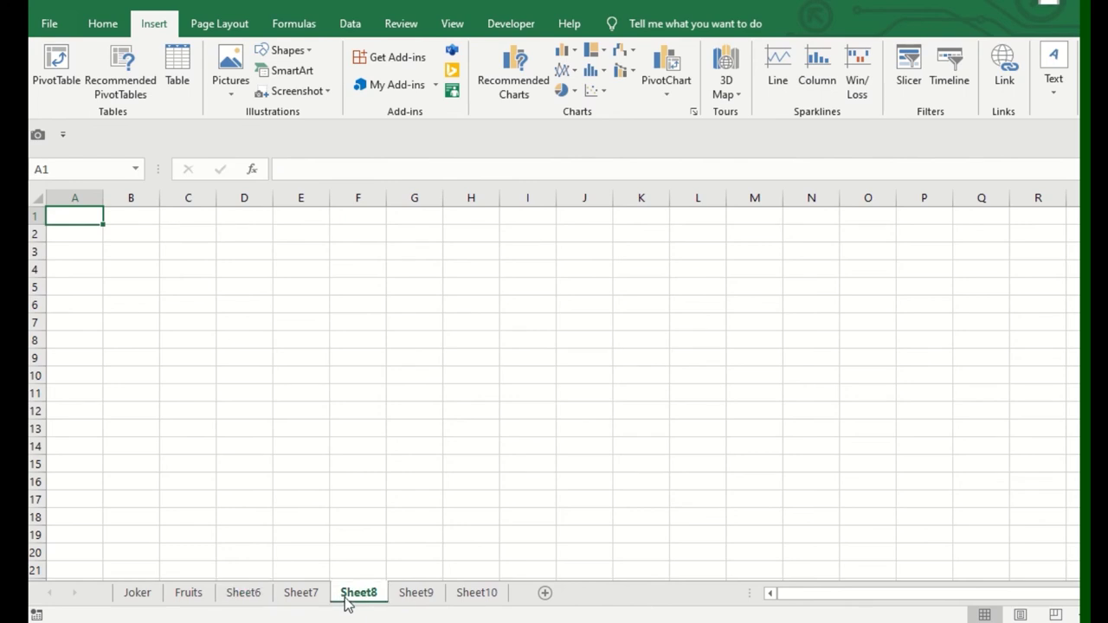
Colour the Sheet8 tab gold
right_click(351, 602)
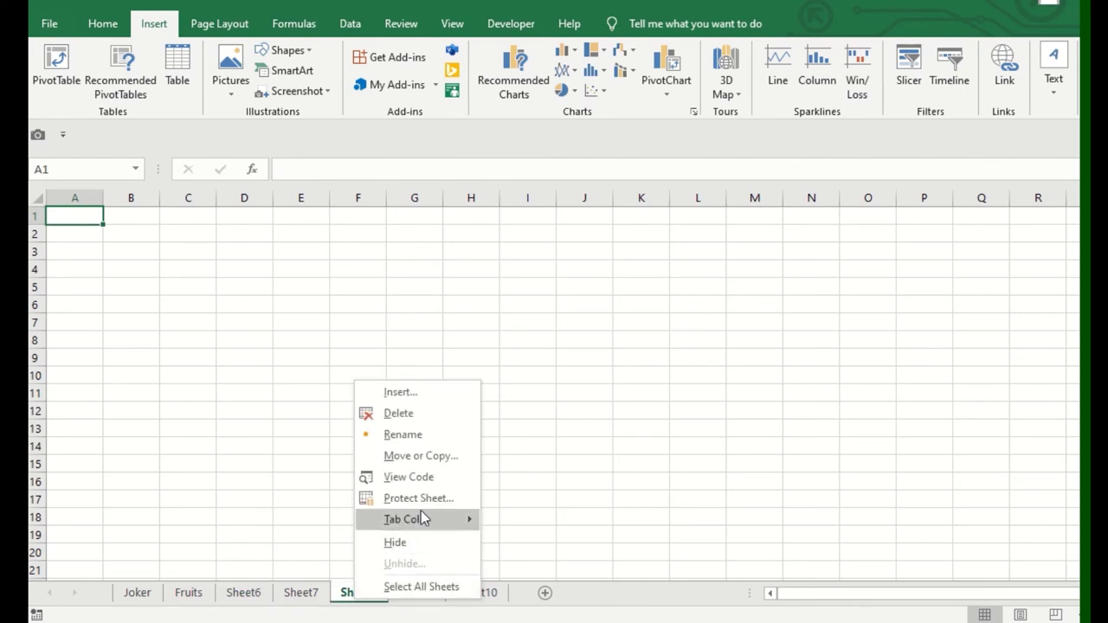
mouse_move(423, 520)
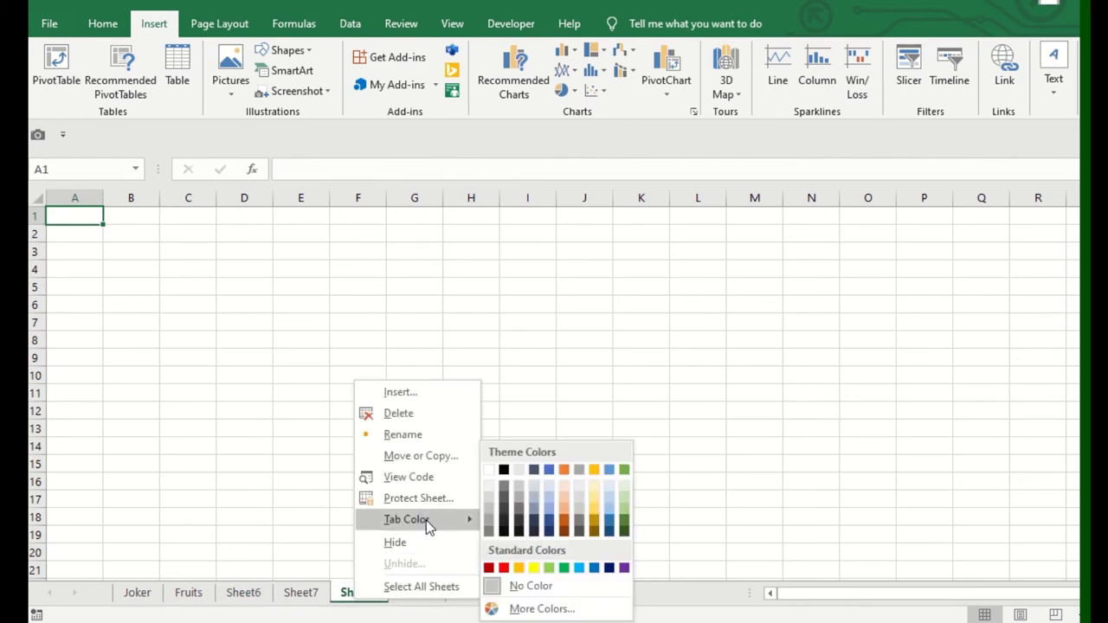
click(519, 568)
click(282, 602)
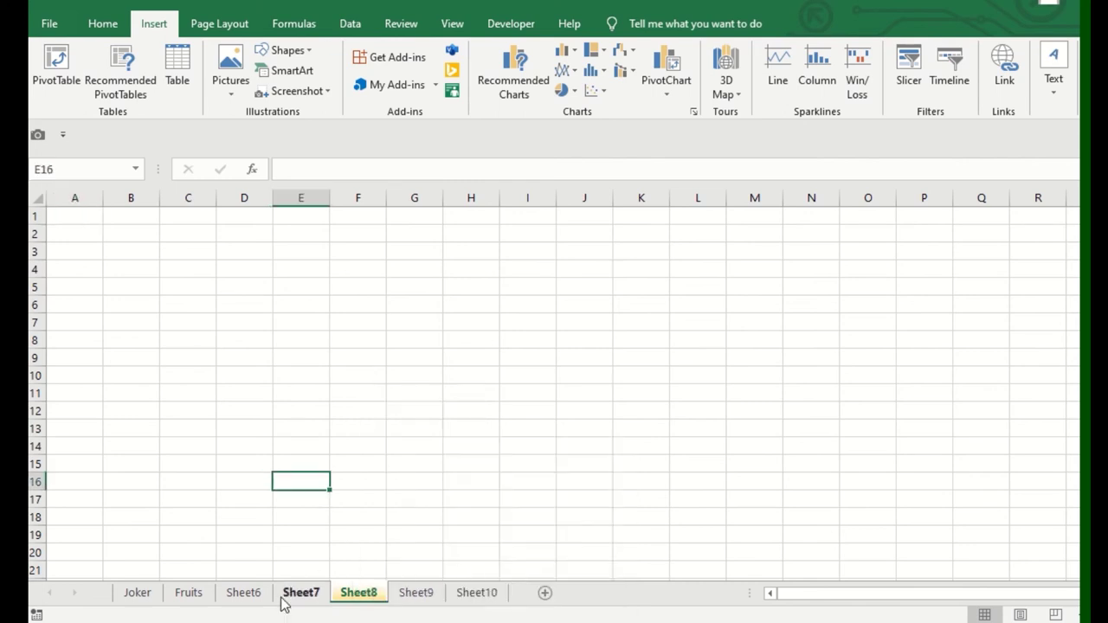
click(361, 596)
click(134, 307)
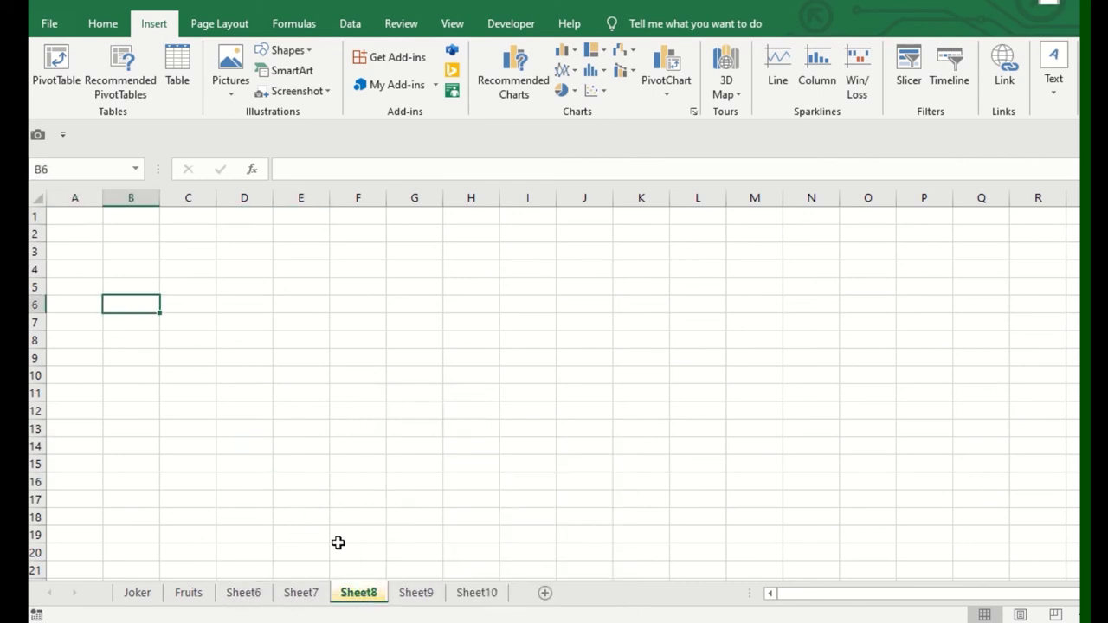
click(290, 413)
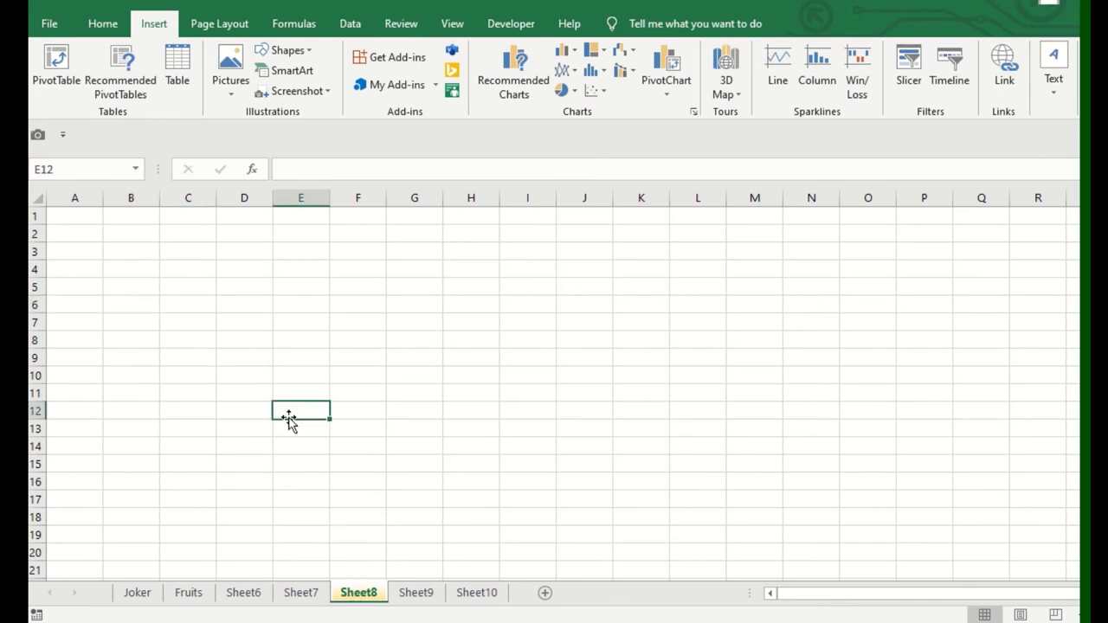
click(226, 340)
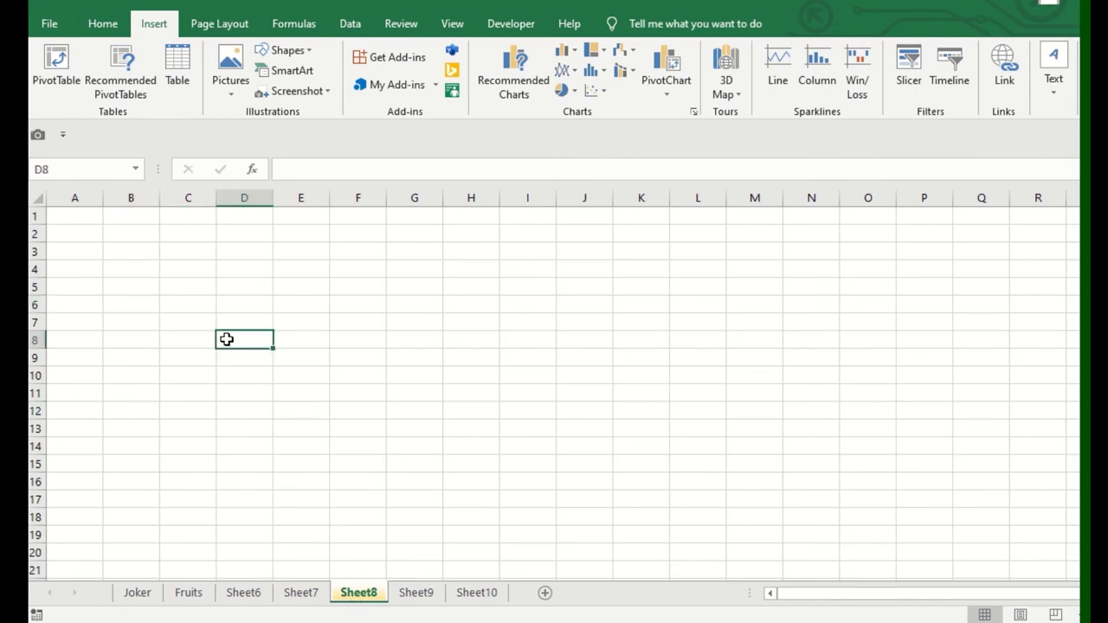
Colour the Sheet7 tab green
click(313, 596)
right_click(297, 599)
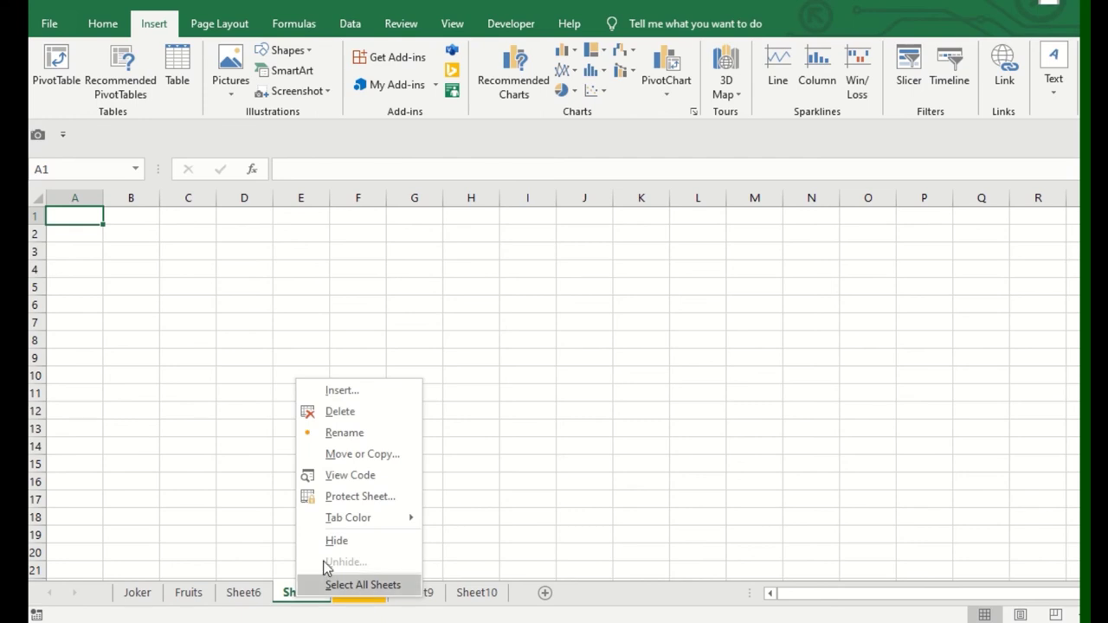
mouse_move(351, 517)
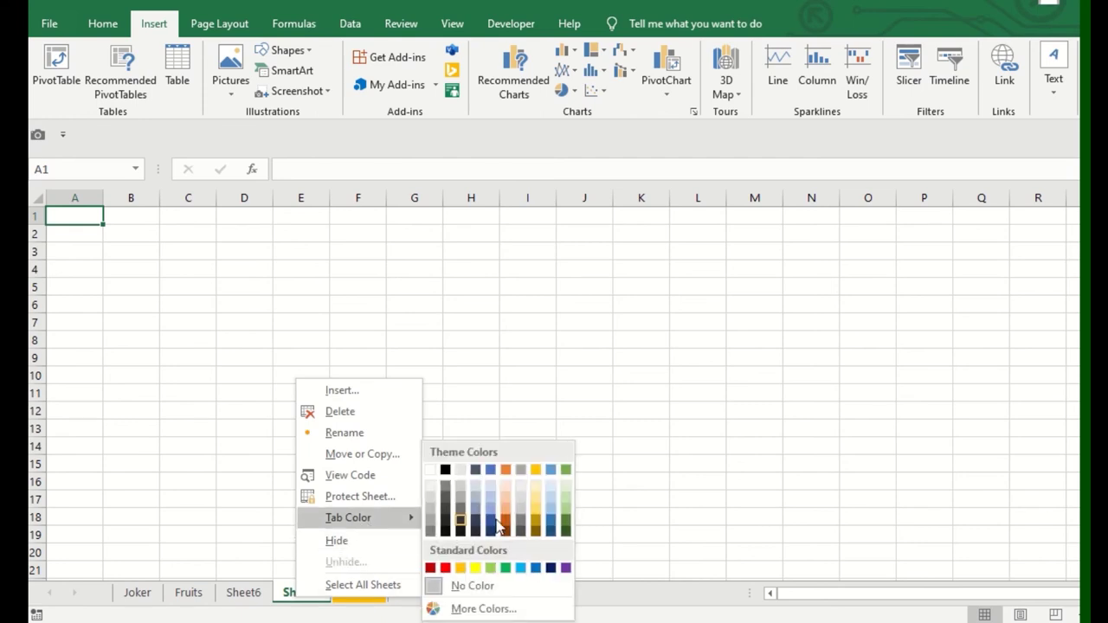
click(565, 522)
click(415, 594)
click(476, 594)
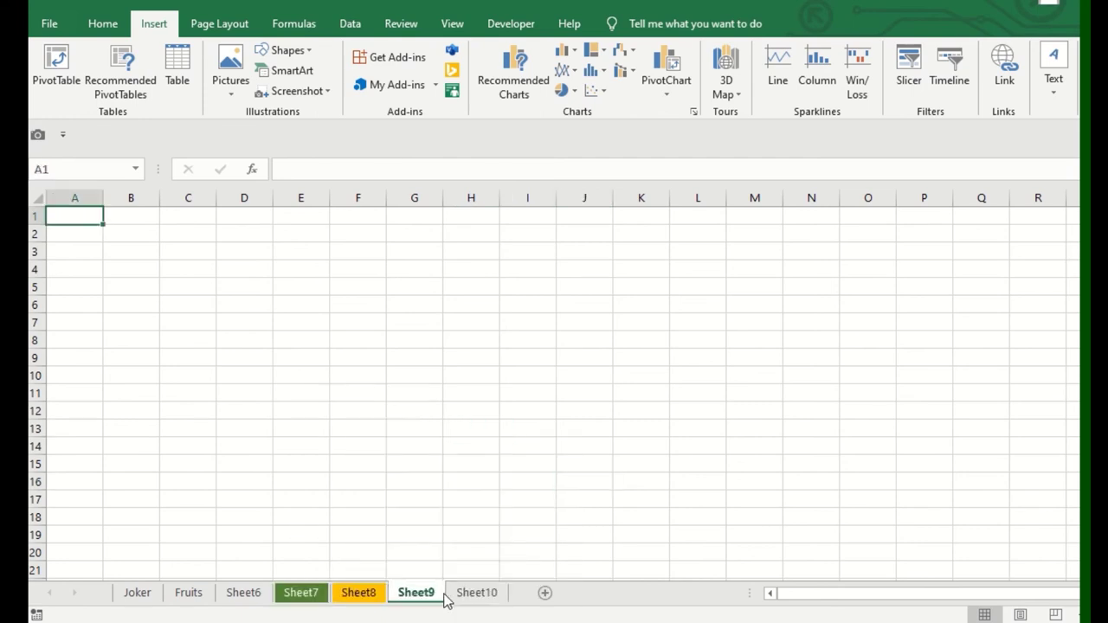
Give the Sheet6 tab a colour as well
click(247, 600)
right_click(260, 598)
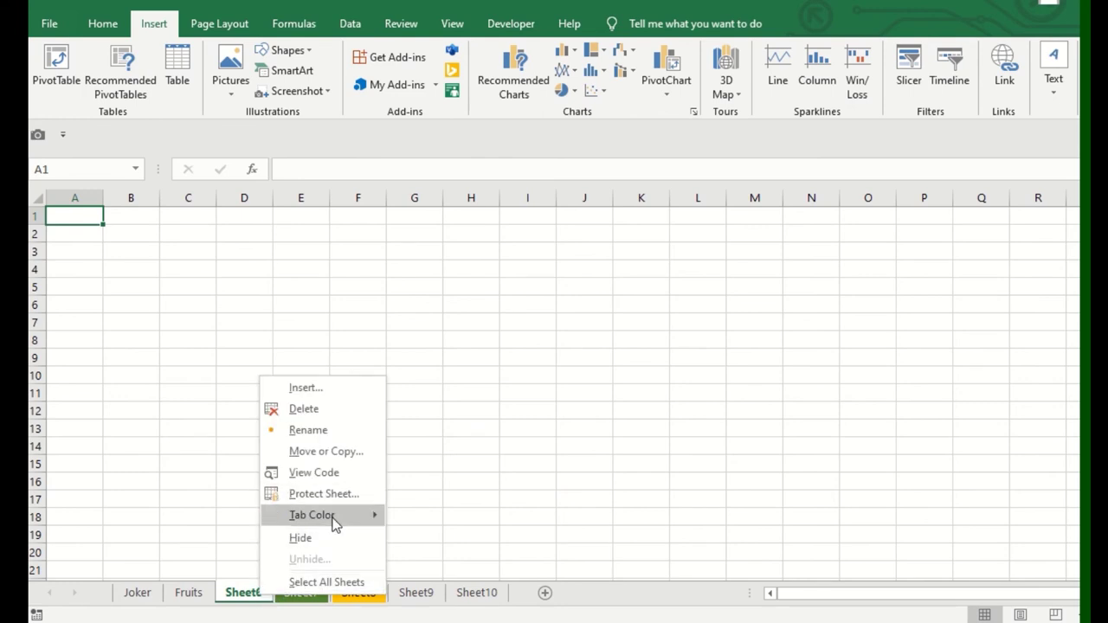
mouse_move(335, 524)
click(479, 523)
click(358, 464)
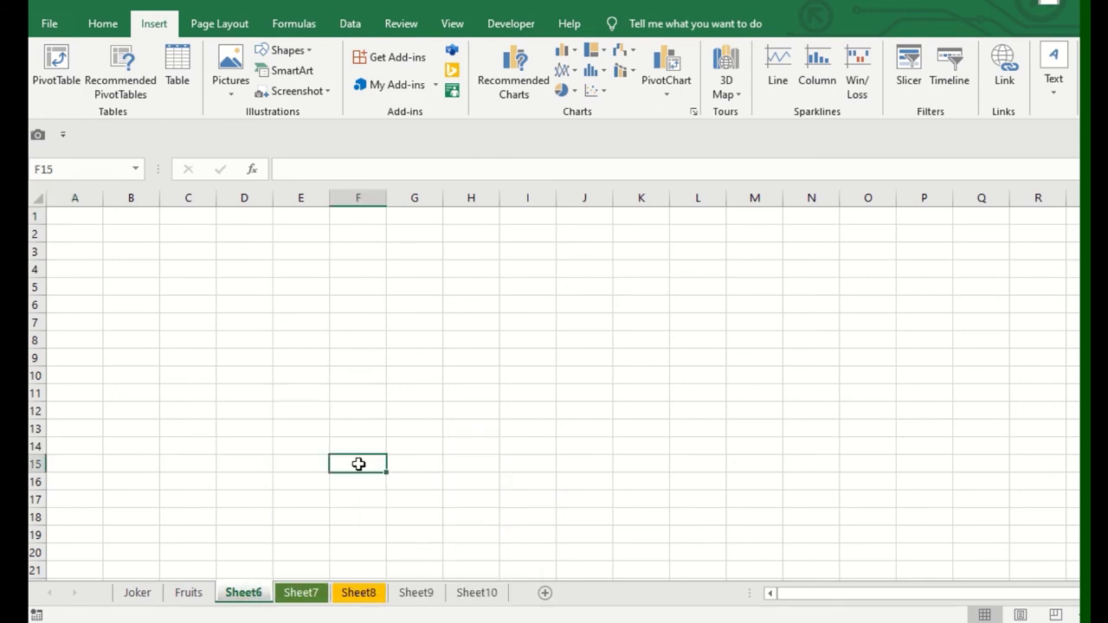
click(187, 595)
click(231, 597)
click(196, 599)
right_click(197, 599)
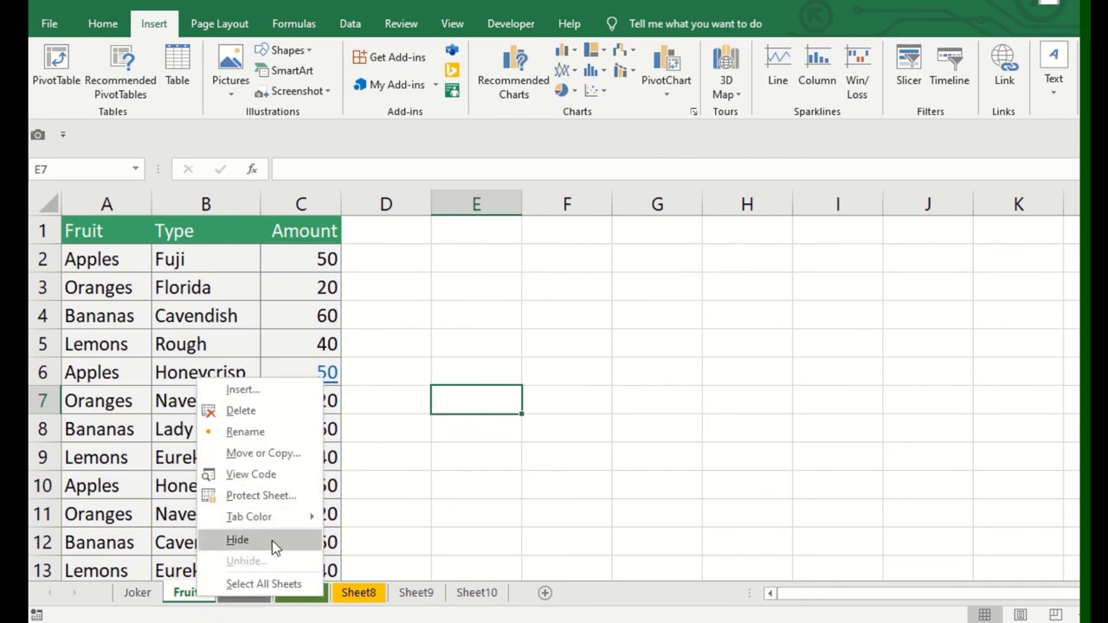
click(356, 510)
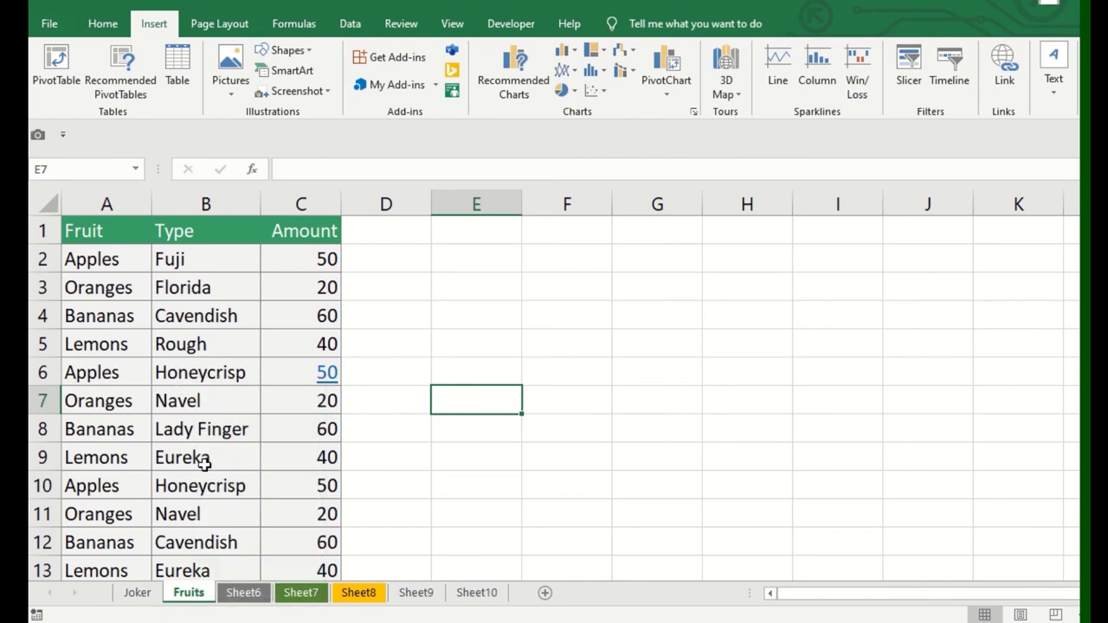
right_click(182, 596)
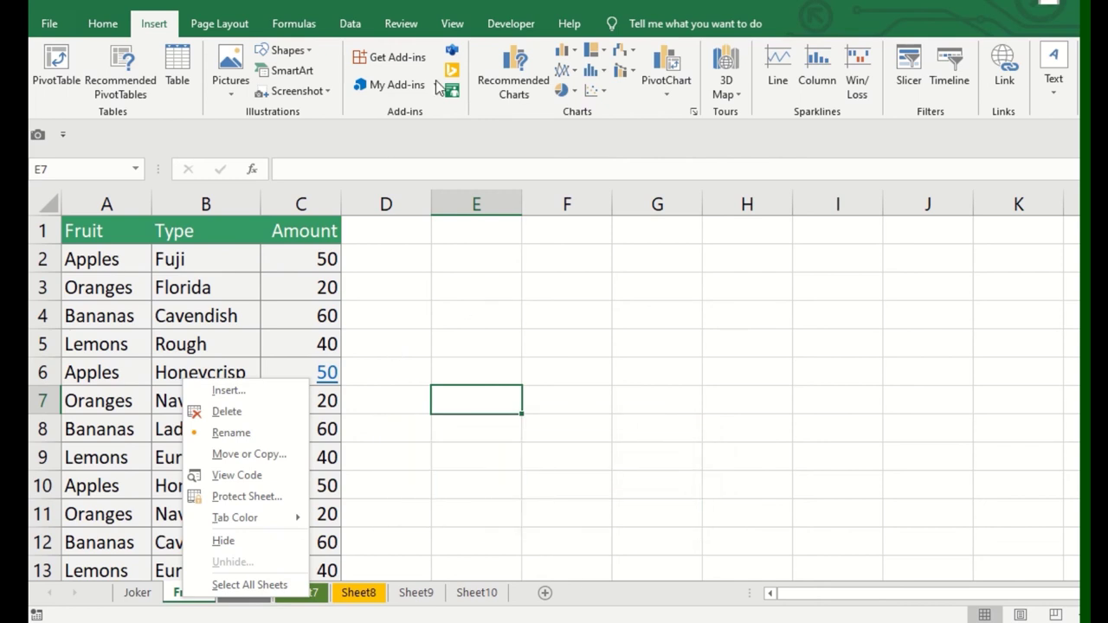
click(39, 316)
click(265, 317)
Chart Amount by fruit type as a 2-D clustered column chart from B1:C13, then cut it
drag(91, 219, 217, 514)
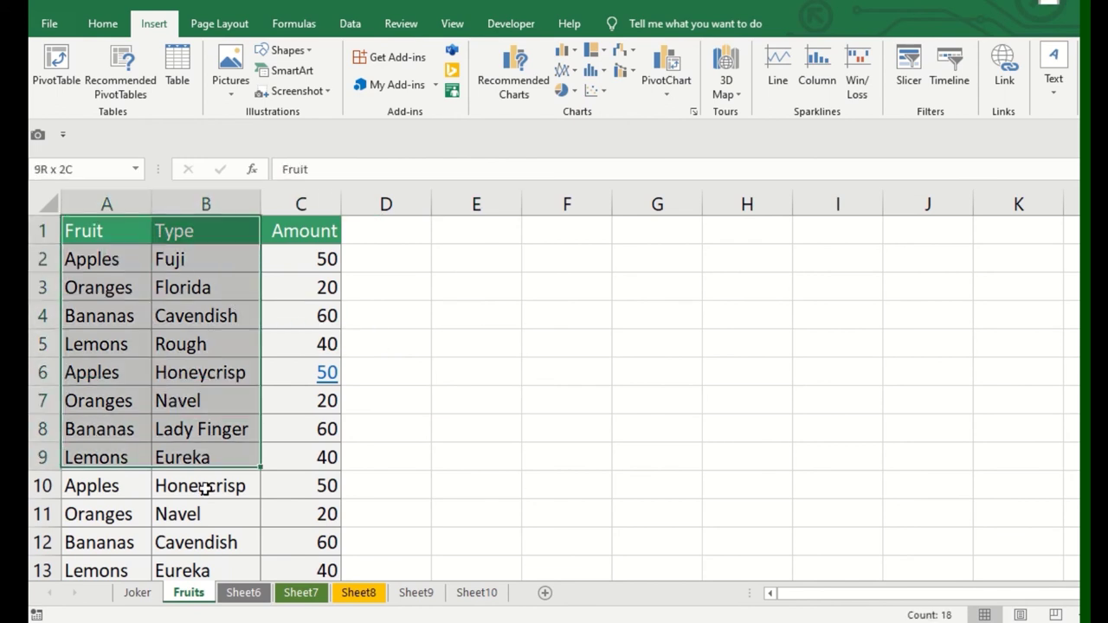
click(218, 312)
drag(187, 228, 285, 519)
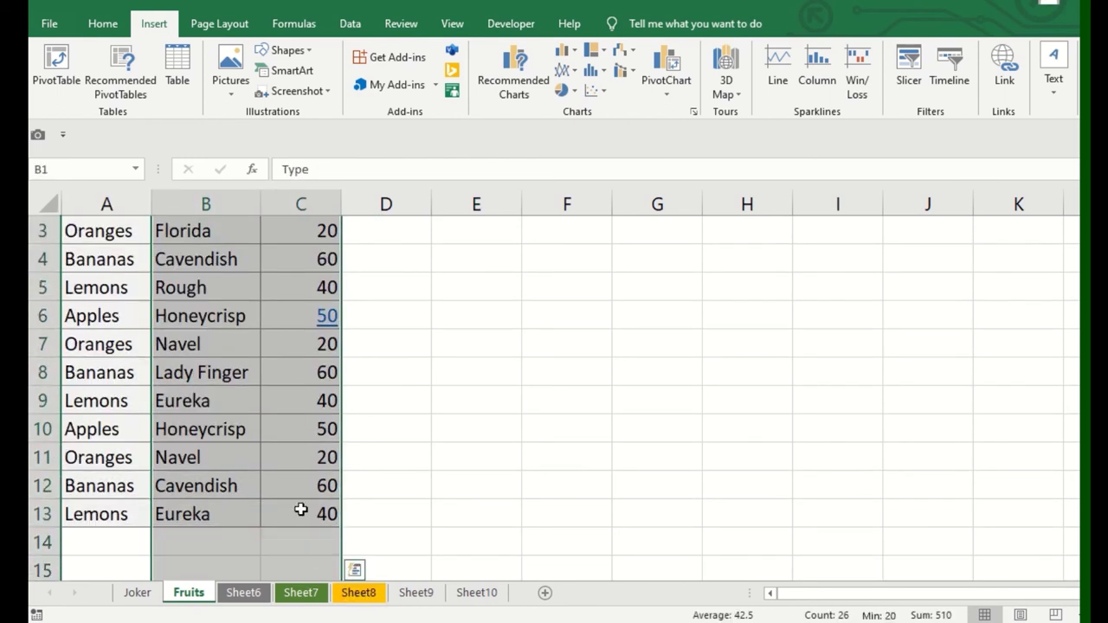
drag(285, 520, 300, 508)
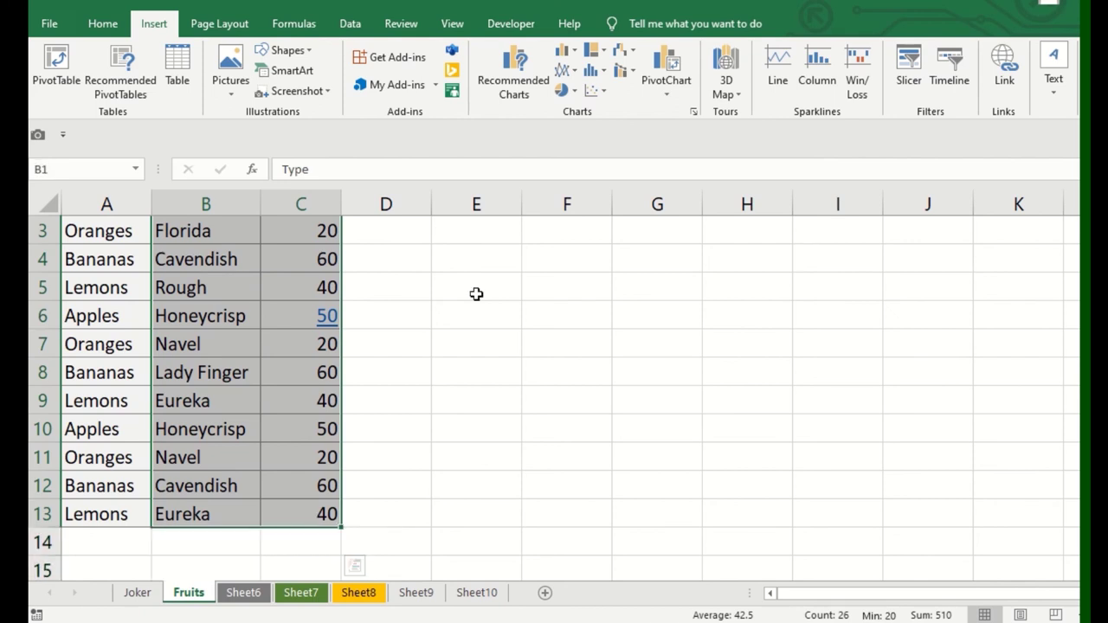
click(563, 51)
click(593, 110)
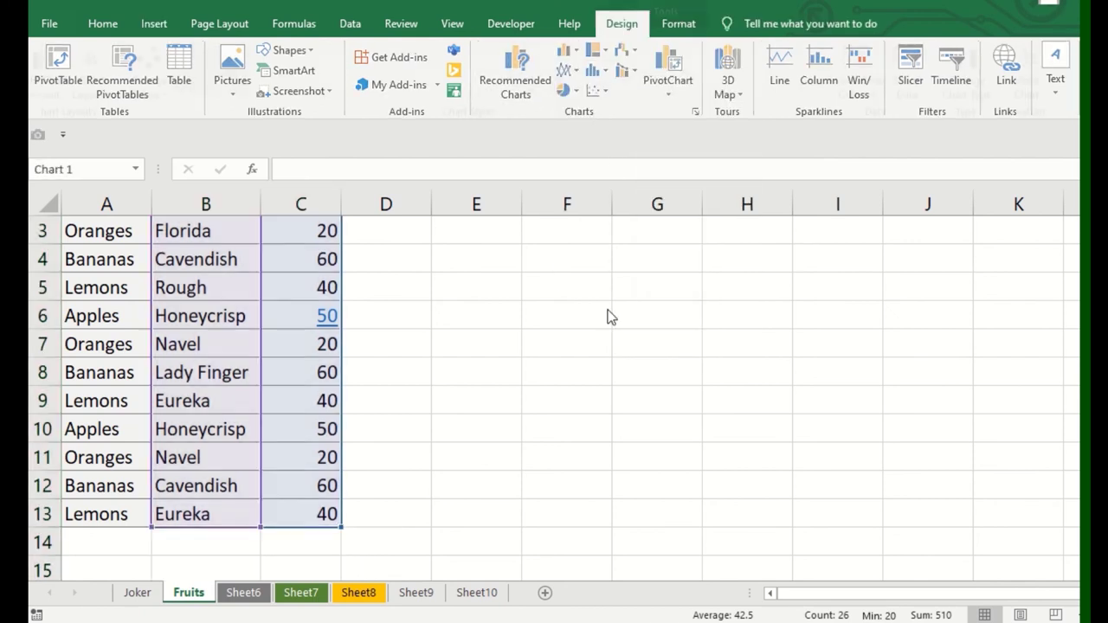
drag(786, 250, 819, 251)
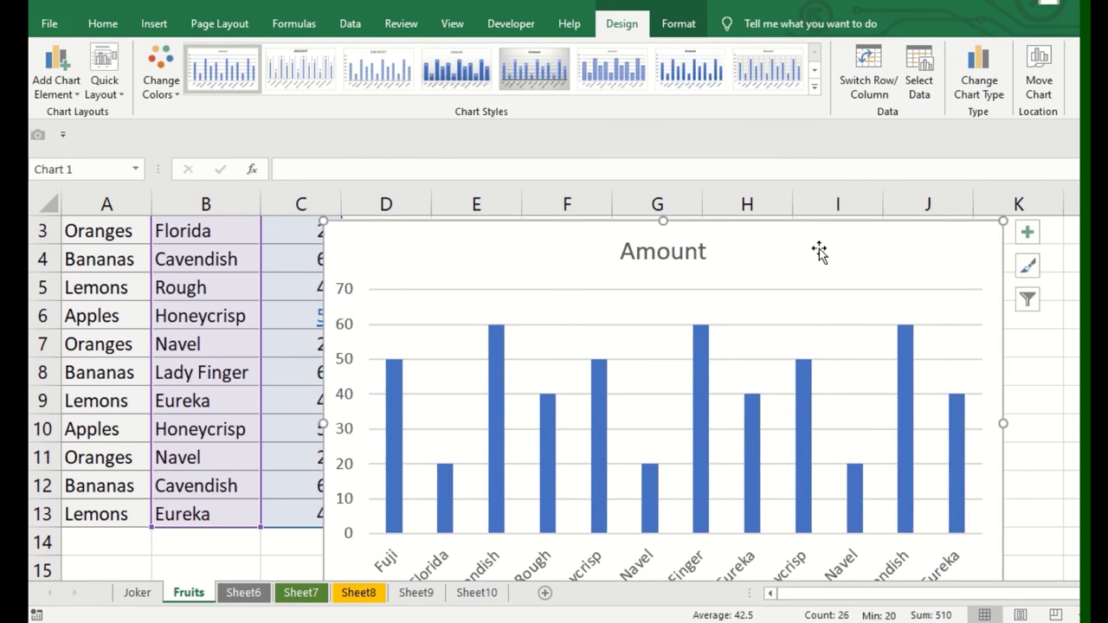
key(Delete)
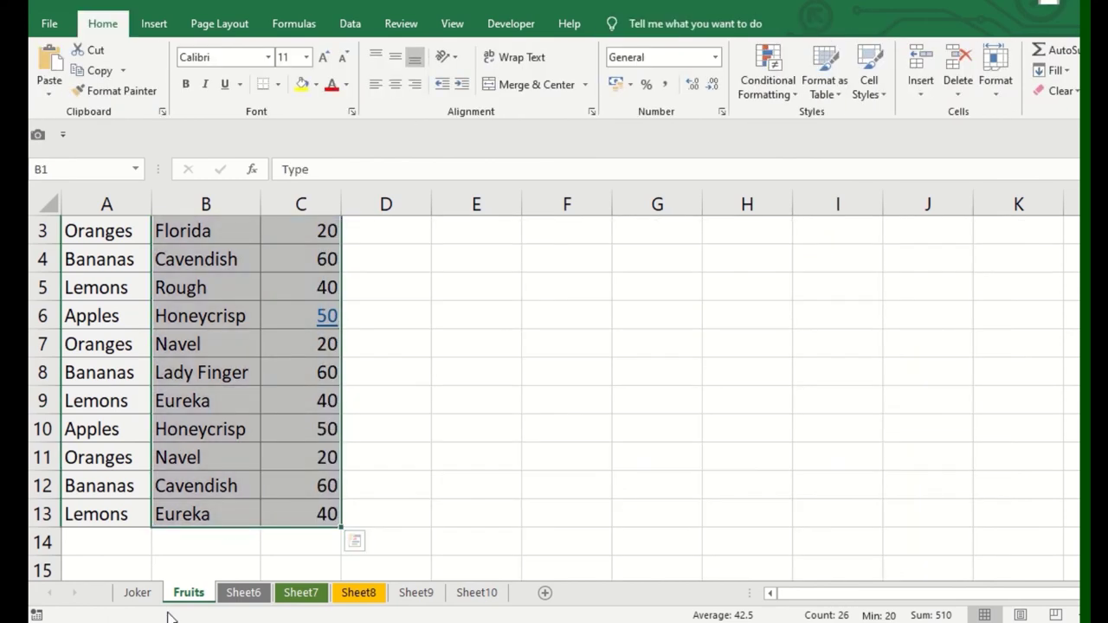
Paste the Amount chart at B6 on Joker, drag it up near A2, then return to Fruits
click(142, 595)
click(147, 303)
key(ctrl+v)
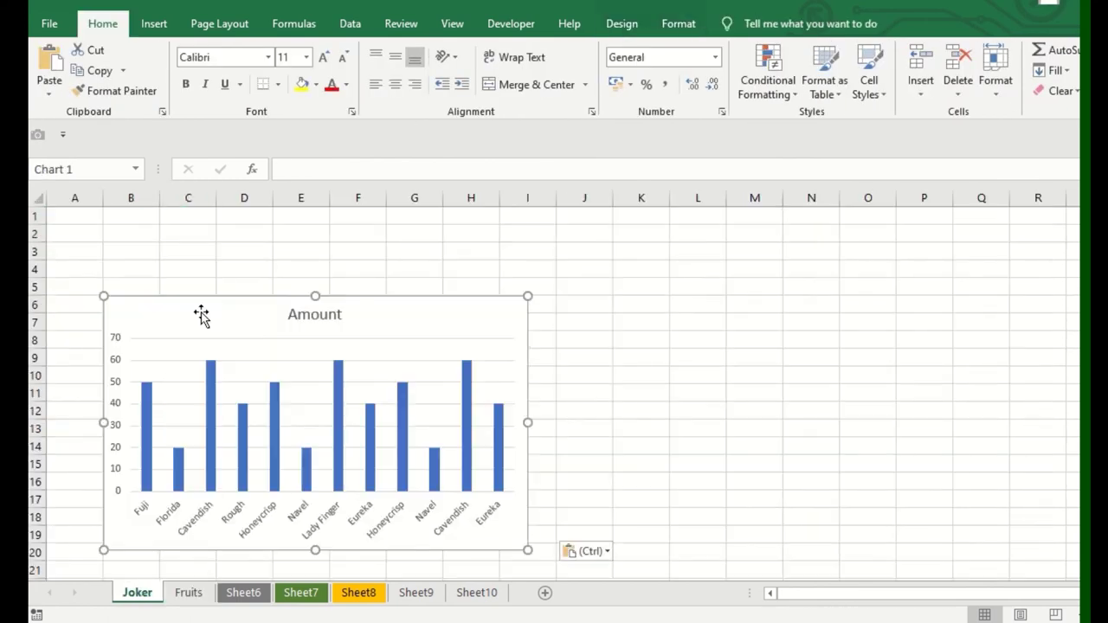
drag(430, 299, 375, 232)
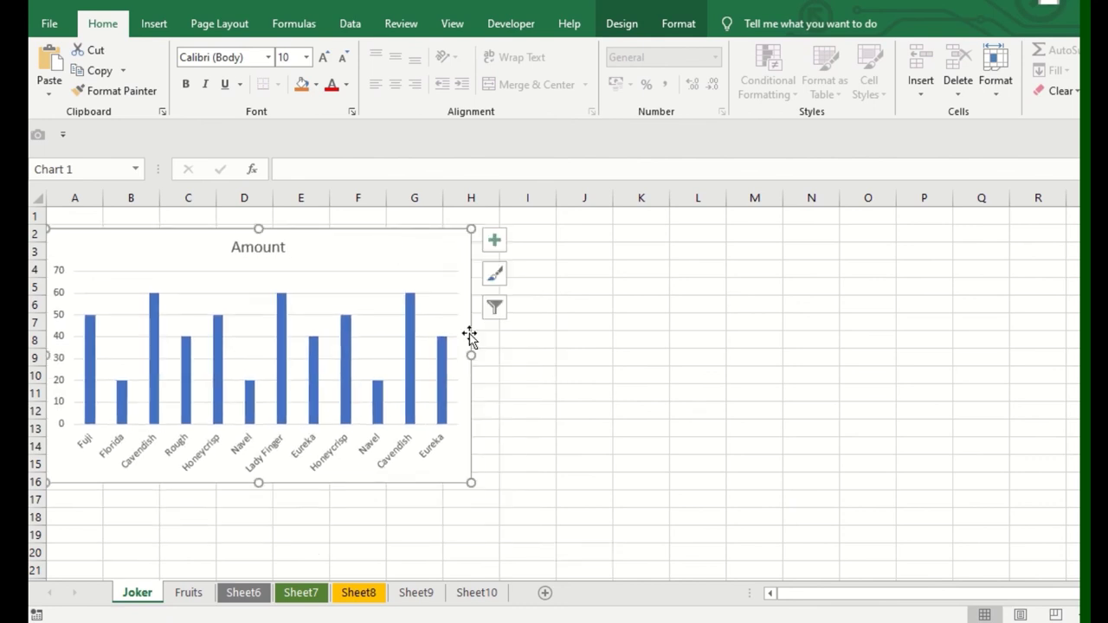
click(585, 288)
click(300, 250)
click(576, 413)
click(315, 281)
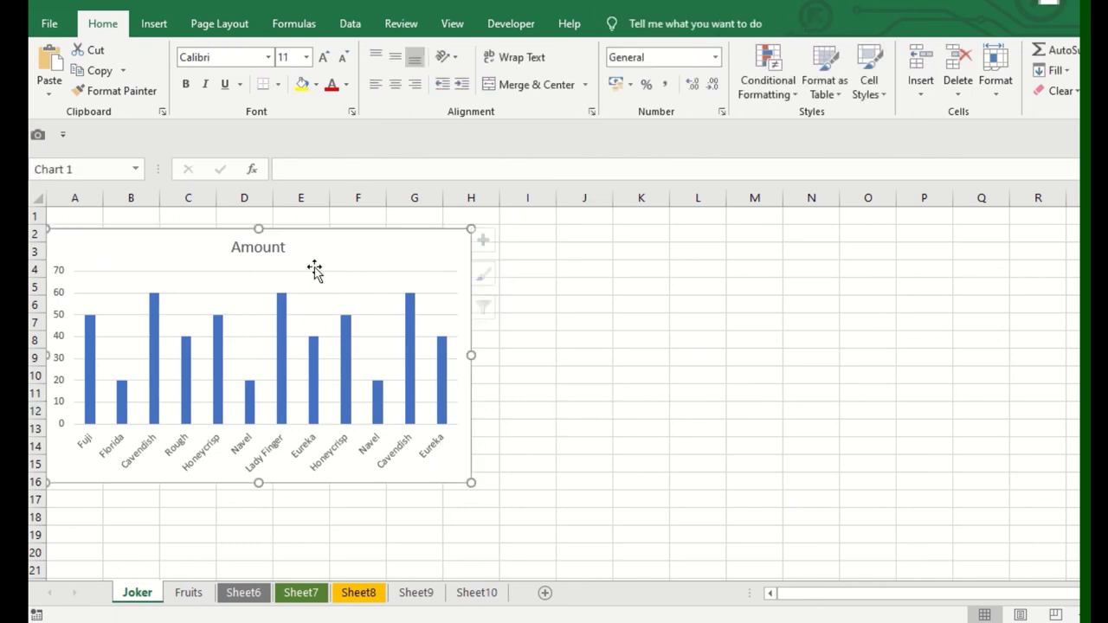
scroll(420, 420, up, 3)
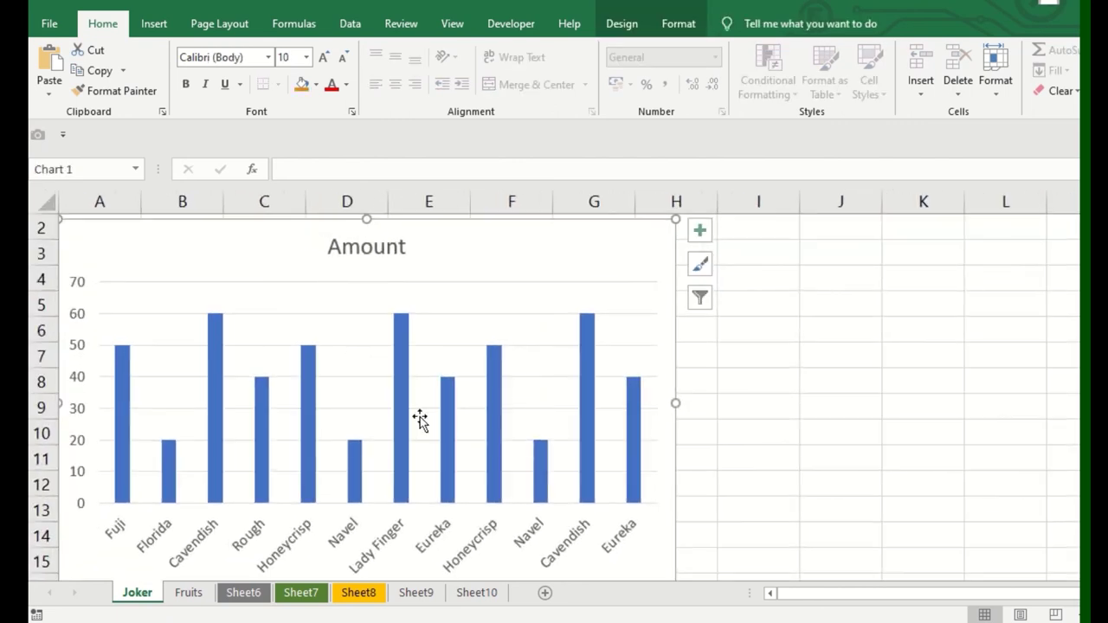
click(705, 403)
click(444, 275)
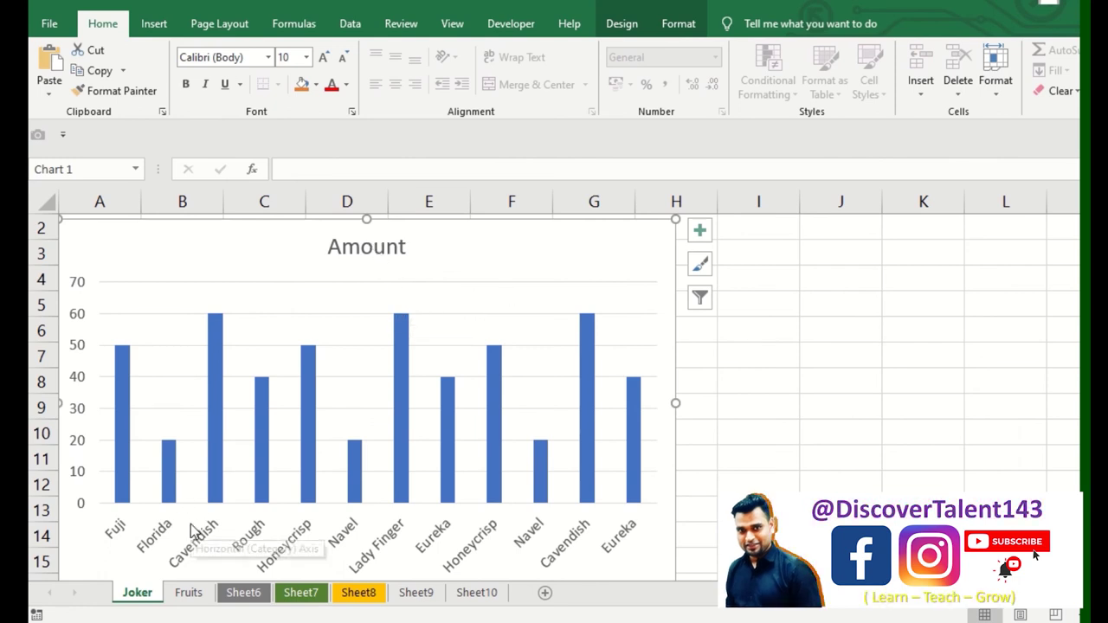
click(186, 595)
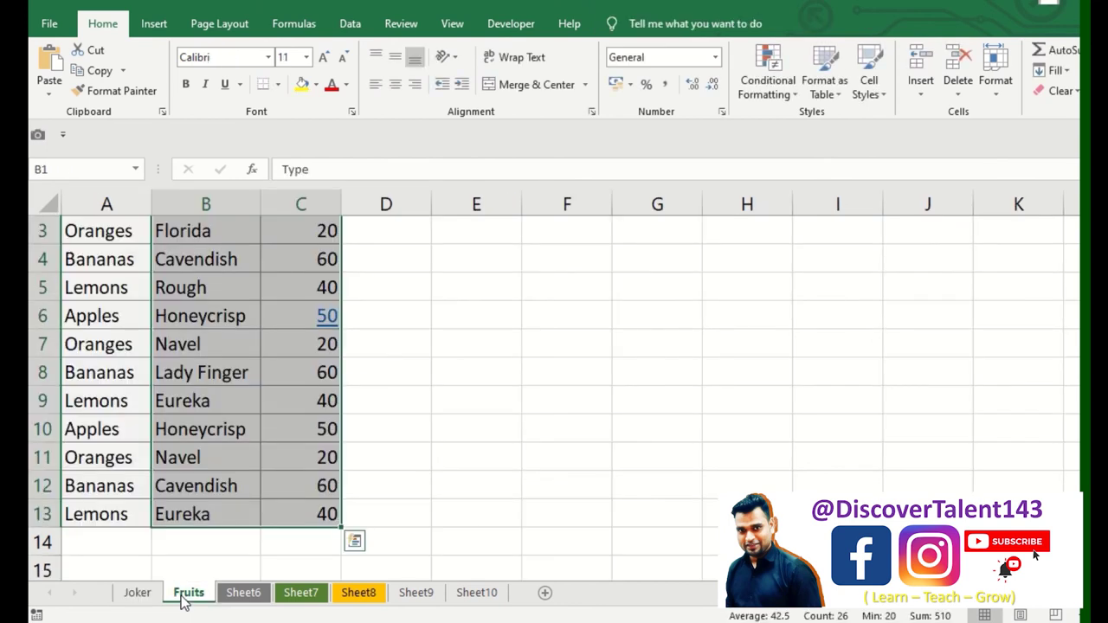
Hide the Fruits sheet, leaving the Joker sheet showing
right_click(185, 596)
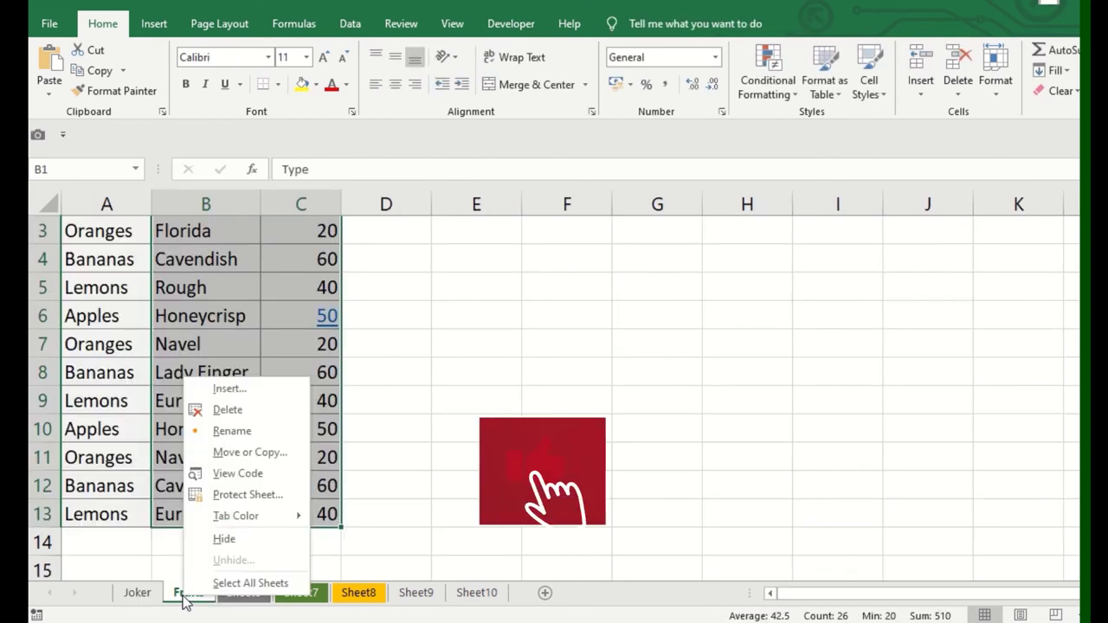
click(242, 544)
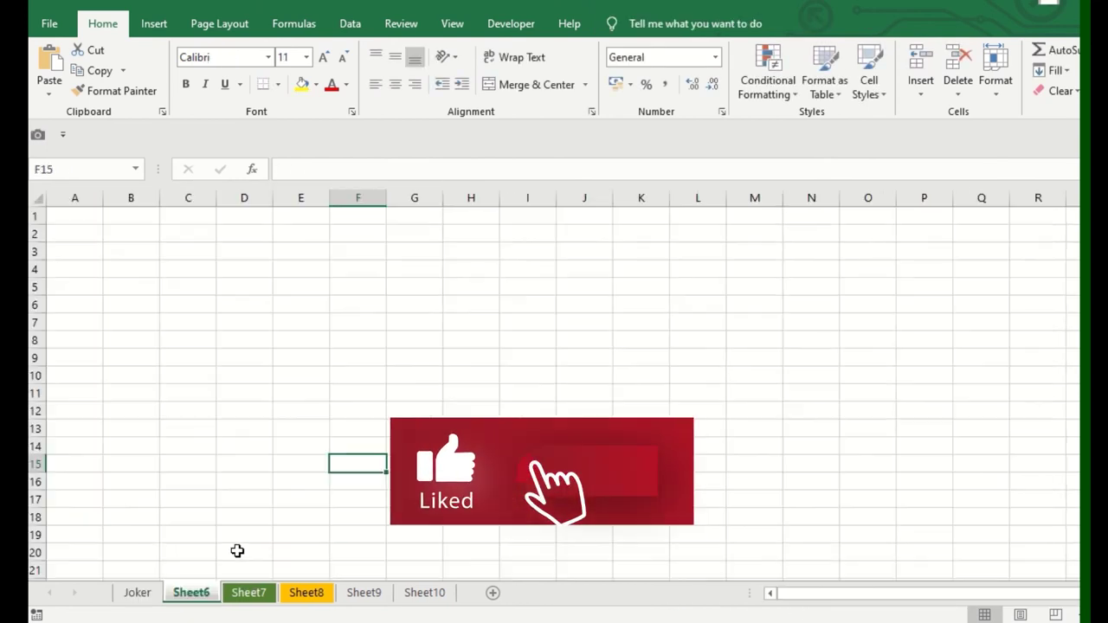
click(146, 594)
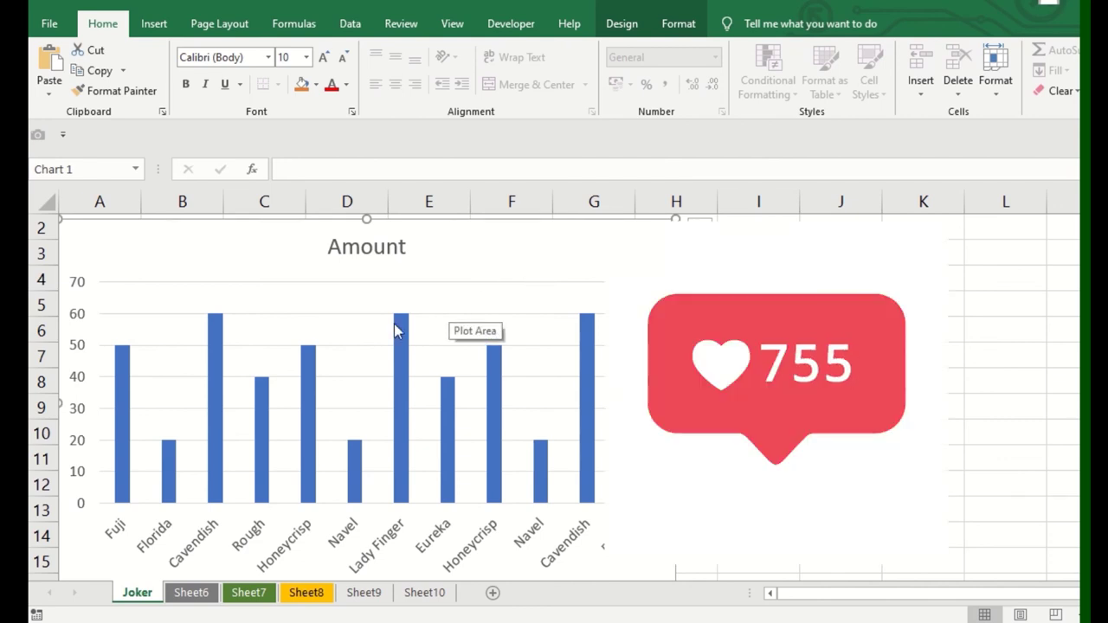
Unhide the Fruits sheet so its fruit table shows again
right_click(157, 594)
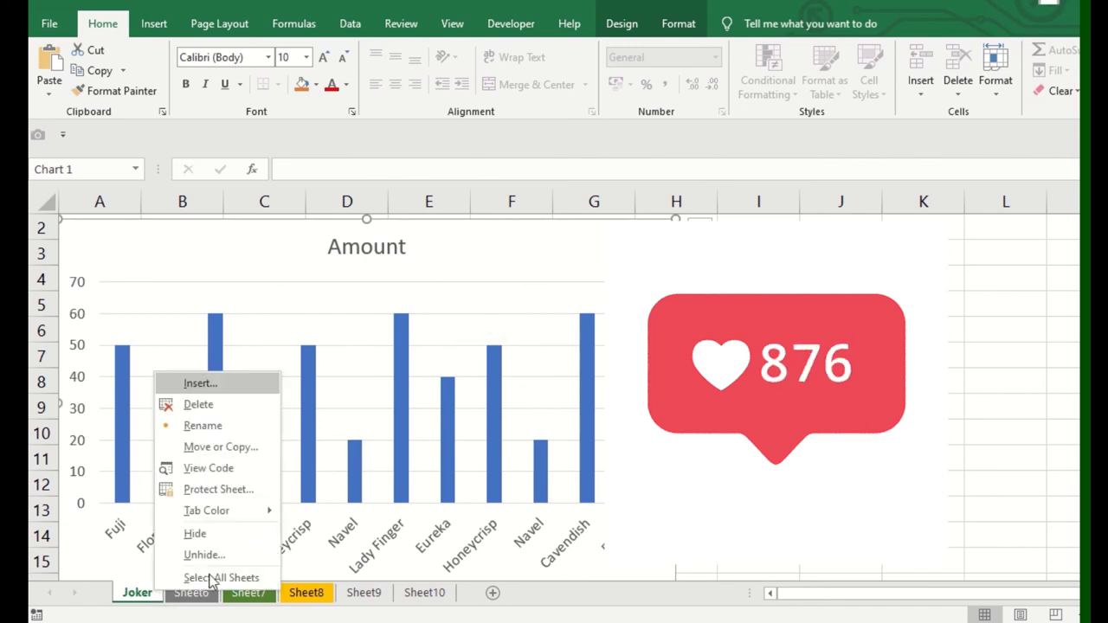
click(216, 555)
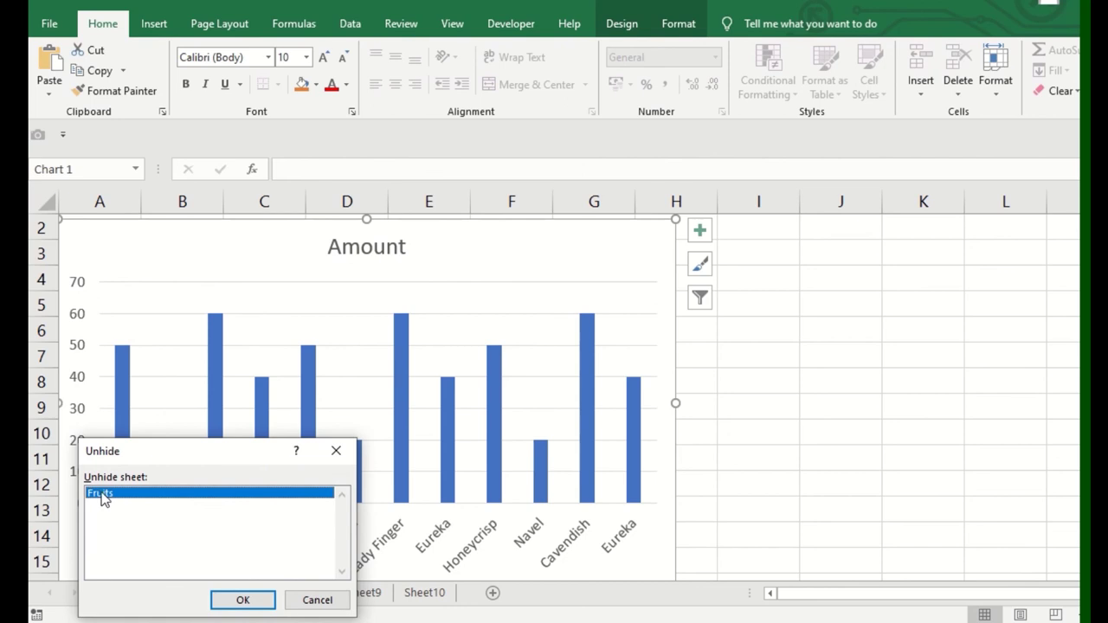
click(245, 599)
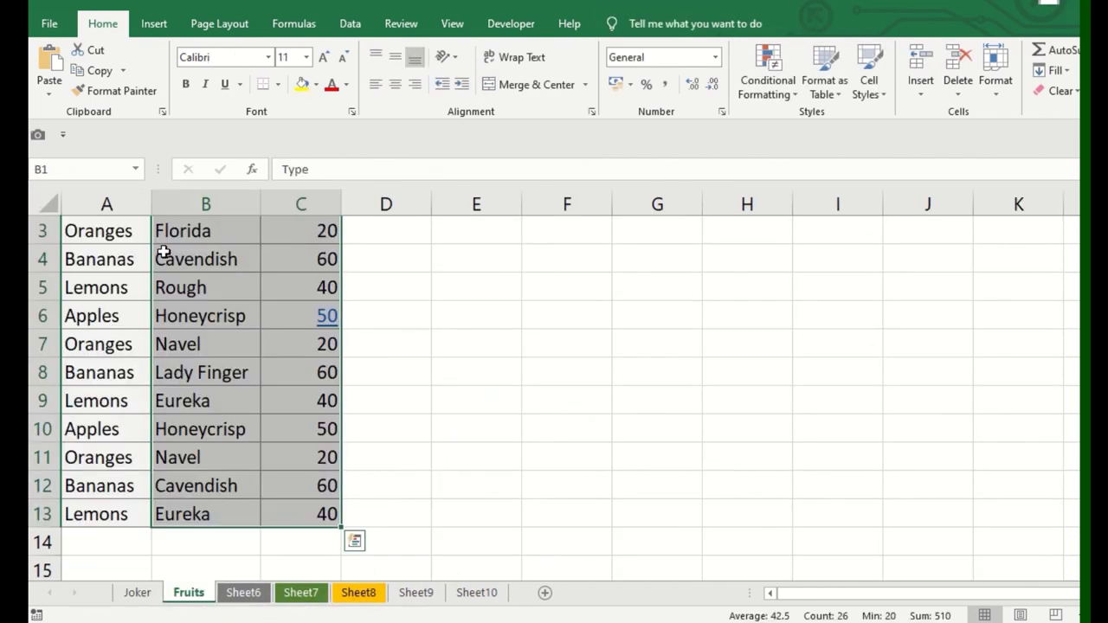
click(164, 252)
scroll(223, 373, up, 1)
right_click(193, 599)
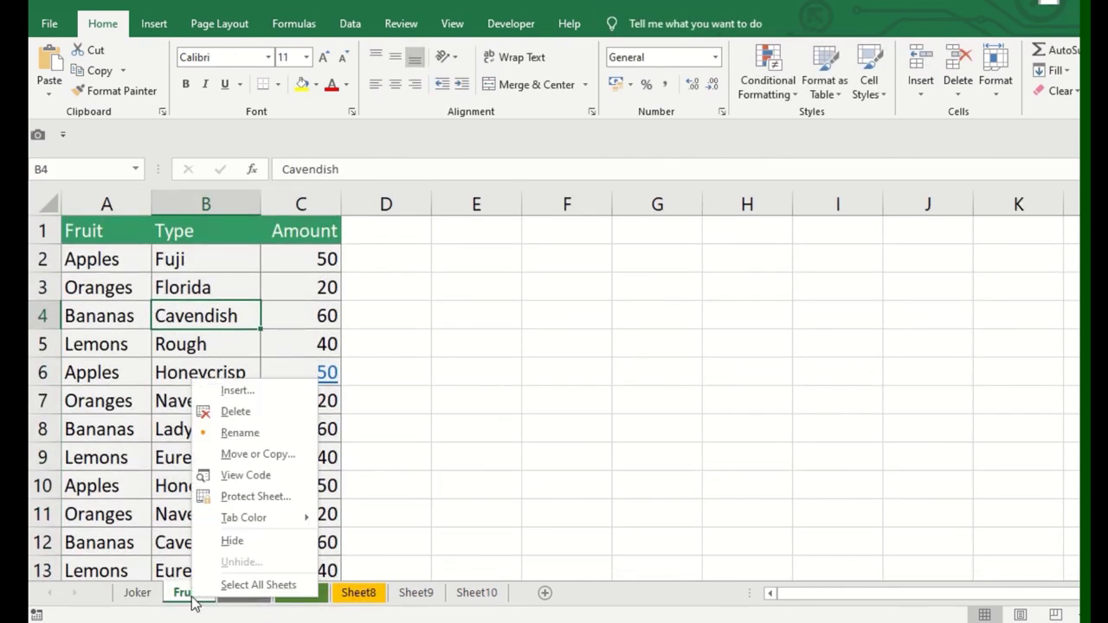
click(252, 586)
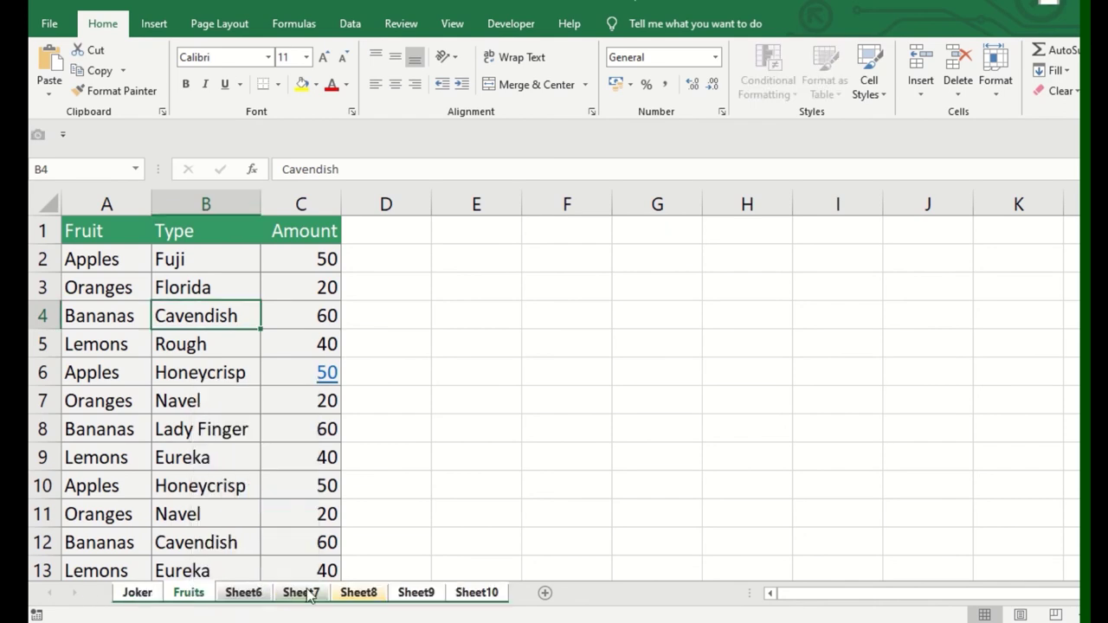
click(243, 595)
click(190, 594)
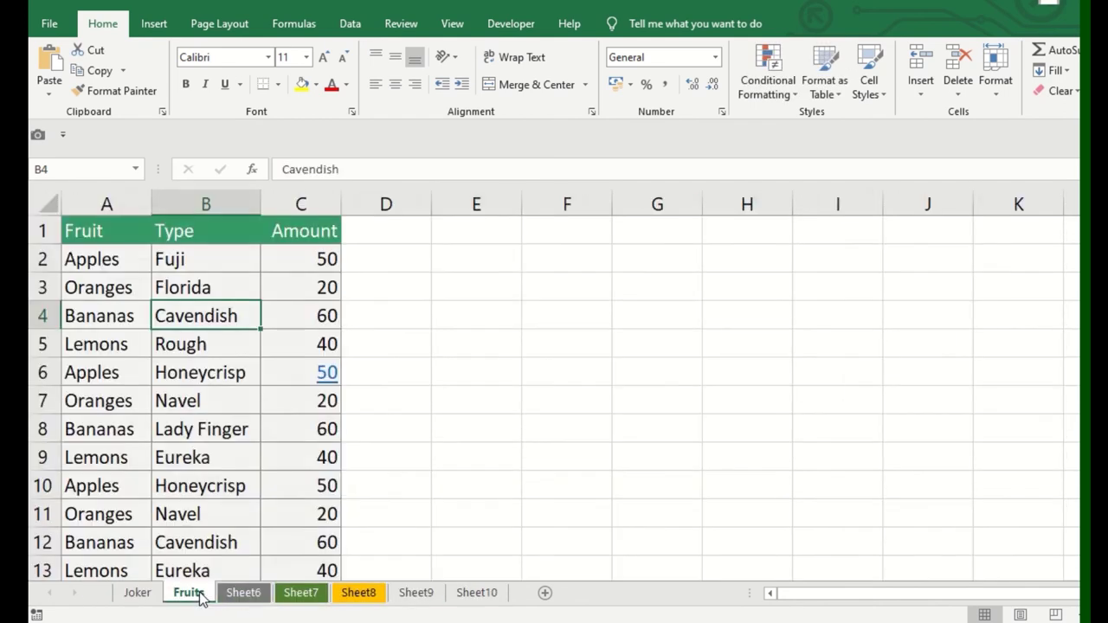
right_click(199, 594)
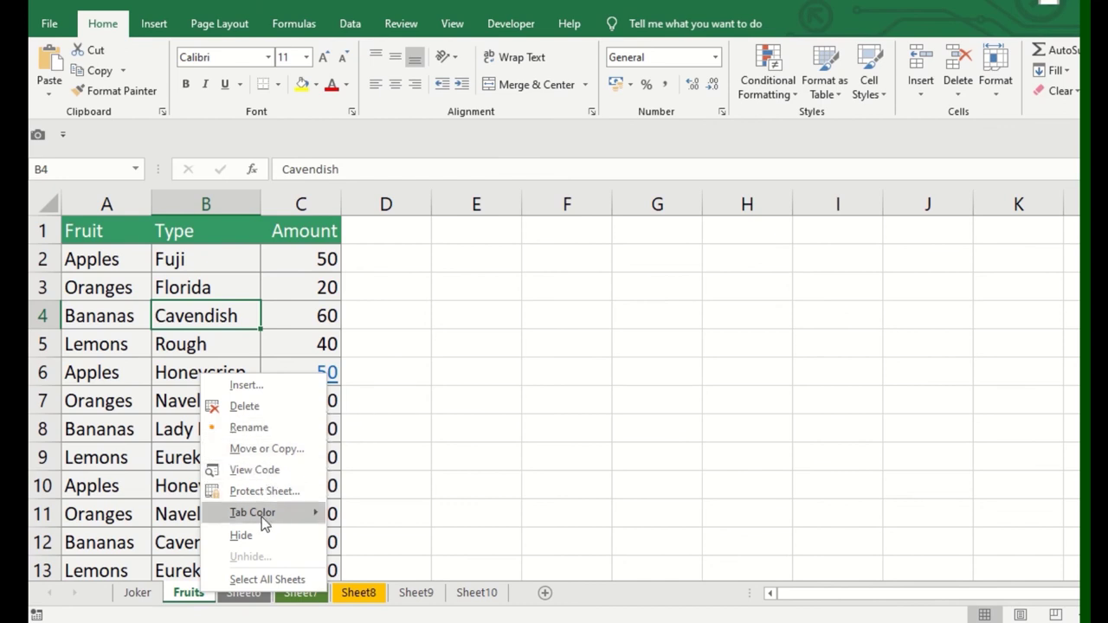
mouse_move(262, 514)
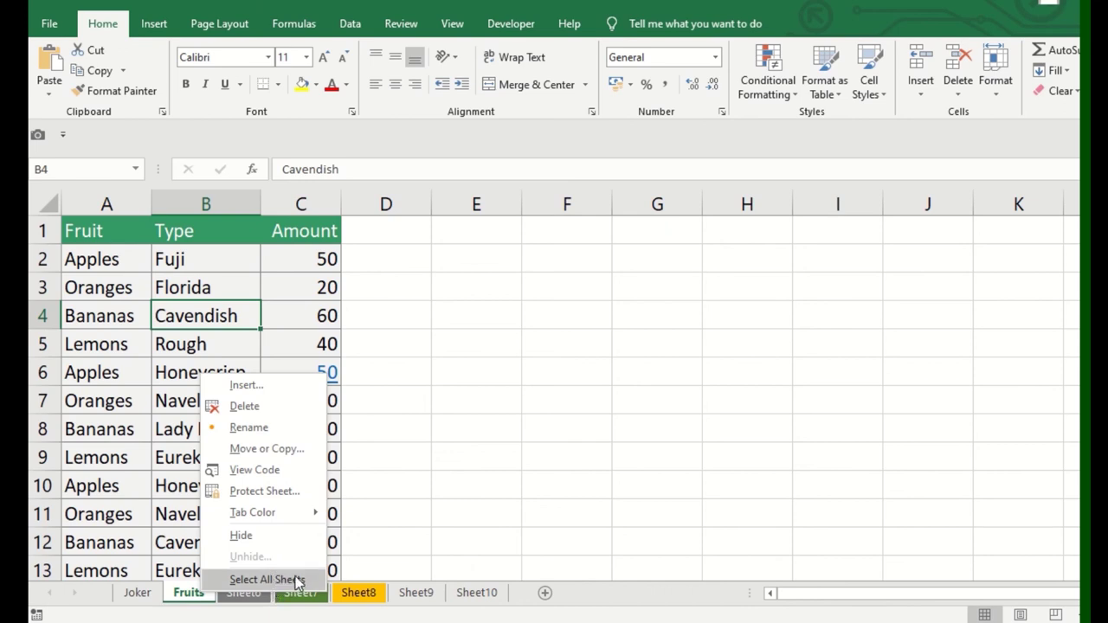
click(396, 368)
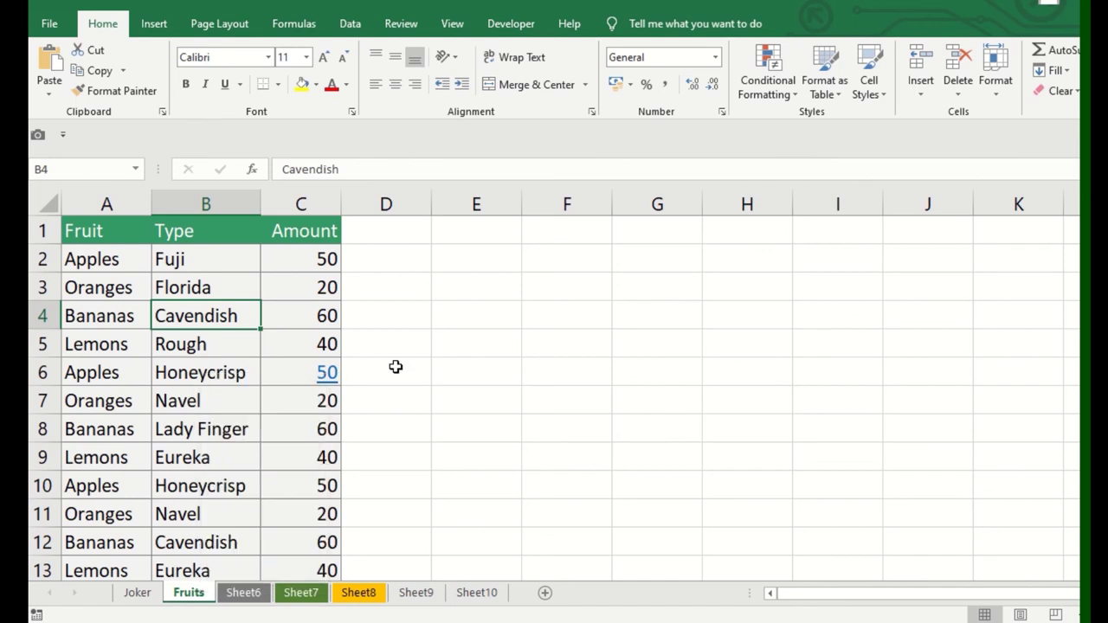